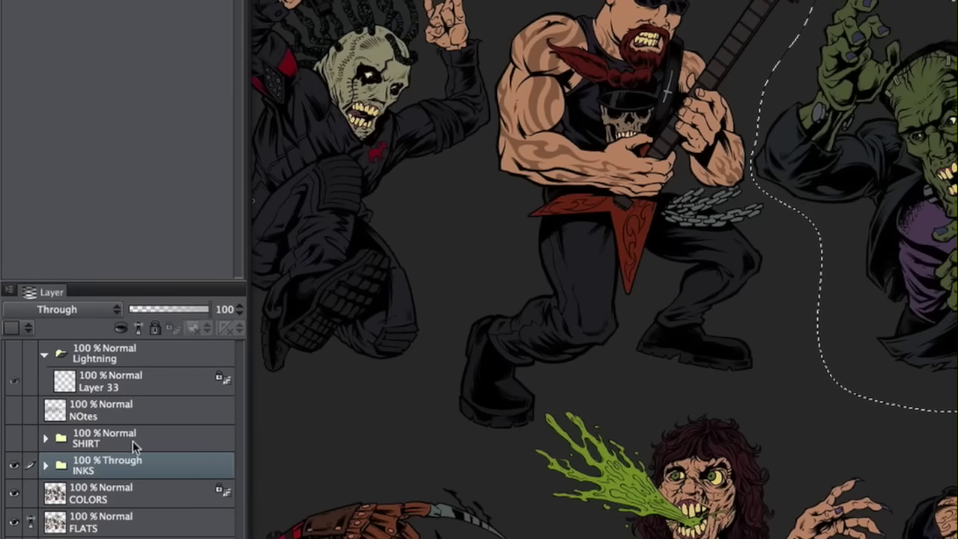
Select the INKS, COLORS and FLATS layers together and create a layer folder named Frankenstein above them.
{"action": "left_click", "coordinate": [131, 522], "text": "shift"}
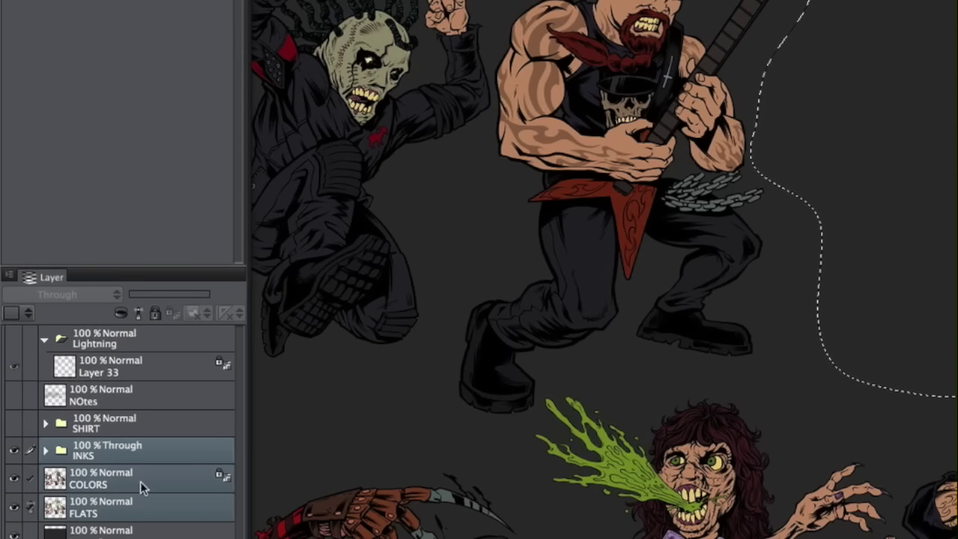
{"action": "left_click", "coordinate": [148, 445]}
{"action": "key", "text": "ctrl+shift+n"}
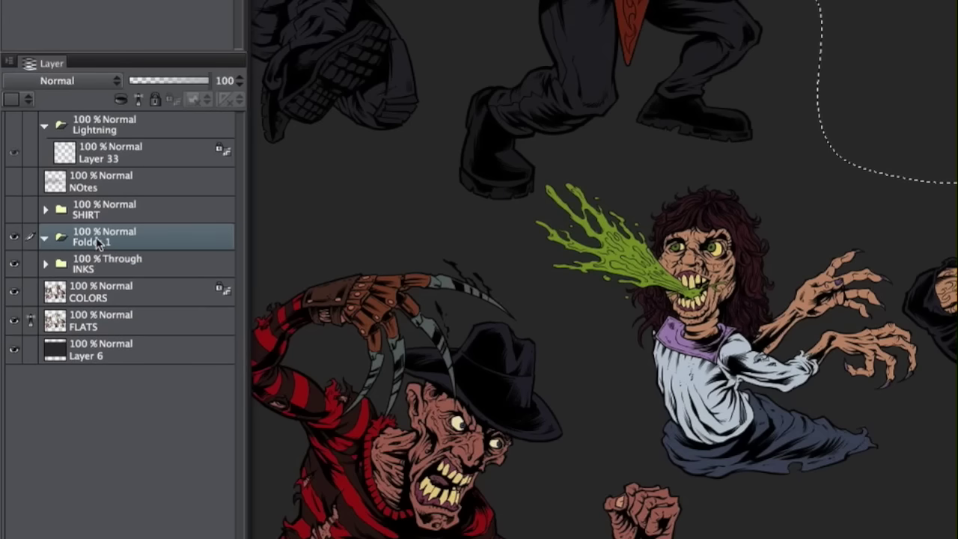
{"action": "double_click", "coordinate": [109, 236]}
{"action": "type", "text": "Frank"}
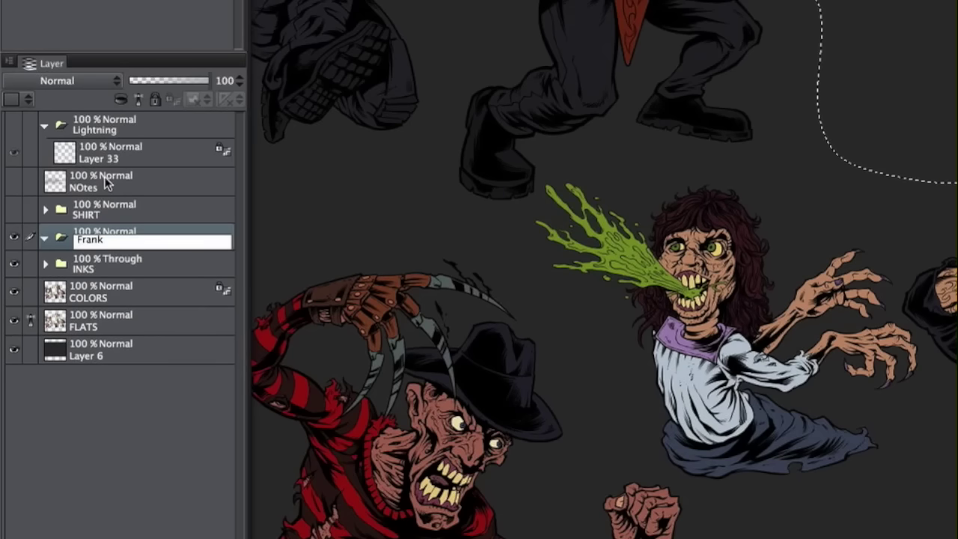
{"action": "type", "text": "enstein"}
{"action": "key", "text": "Return"}
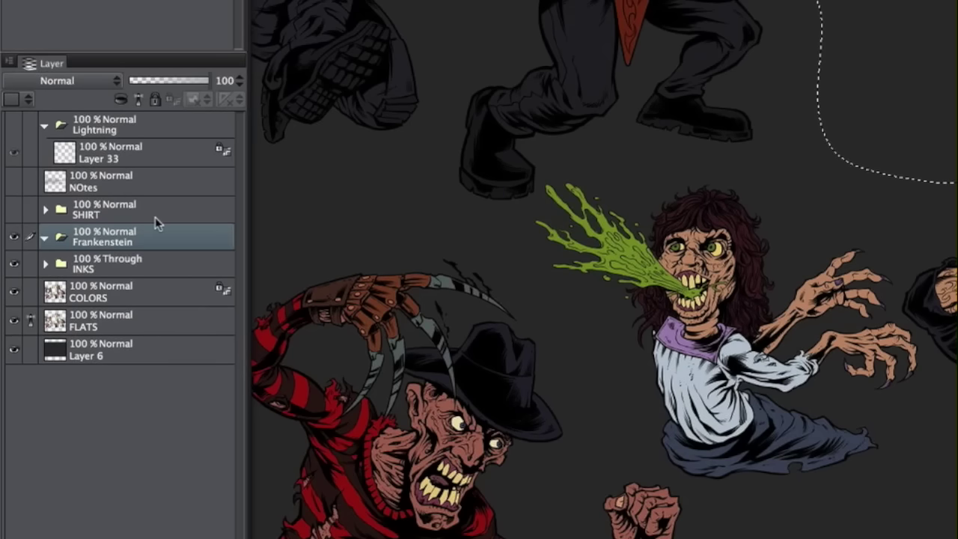
Paste the copied inks, colors and flats of the green monster into the Frankenstein folder and collapse it.
{"action": "key", "text": "super+v"}
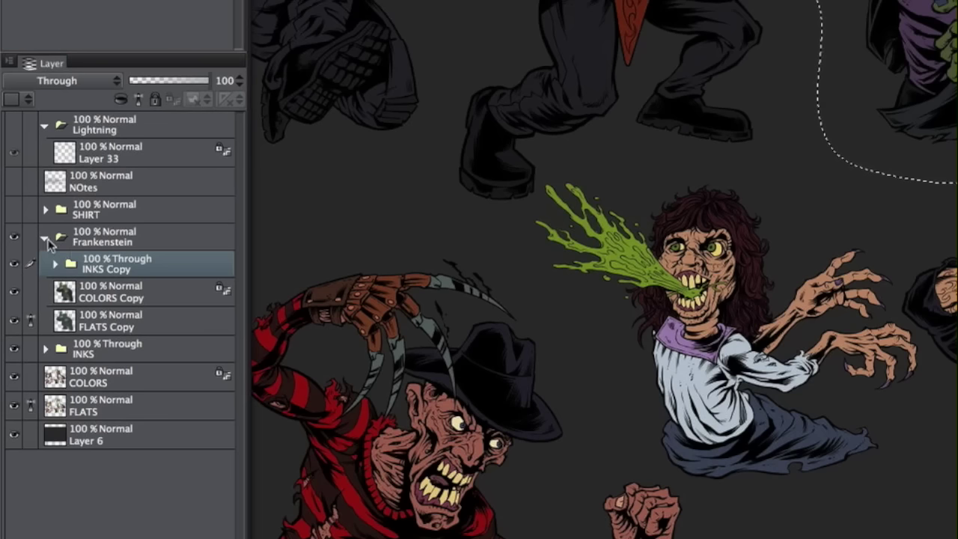
{"action": "left_click", "coordinate": [44, 237]}
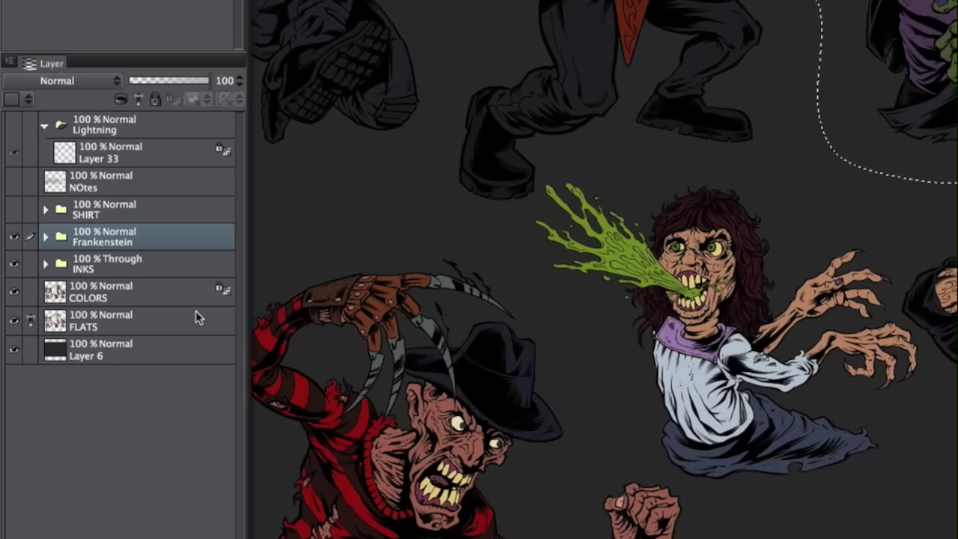
{"action": "left_click_drag", "start_coordinate": [169, 243], "coordinate": [196, 243]}
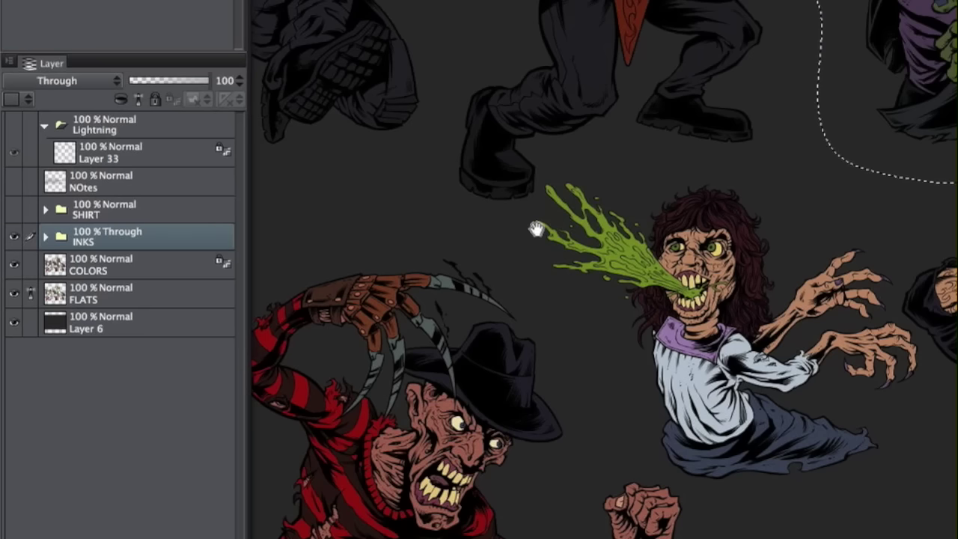
Look over the colored monster and musician characters across the whole canvas.
{"action": "scroll", "coordinate": [621, 127], "scroll_direction": "down", "scroll_amount": 5}
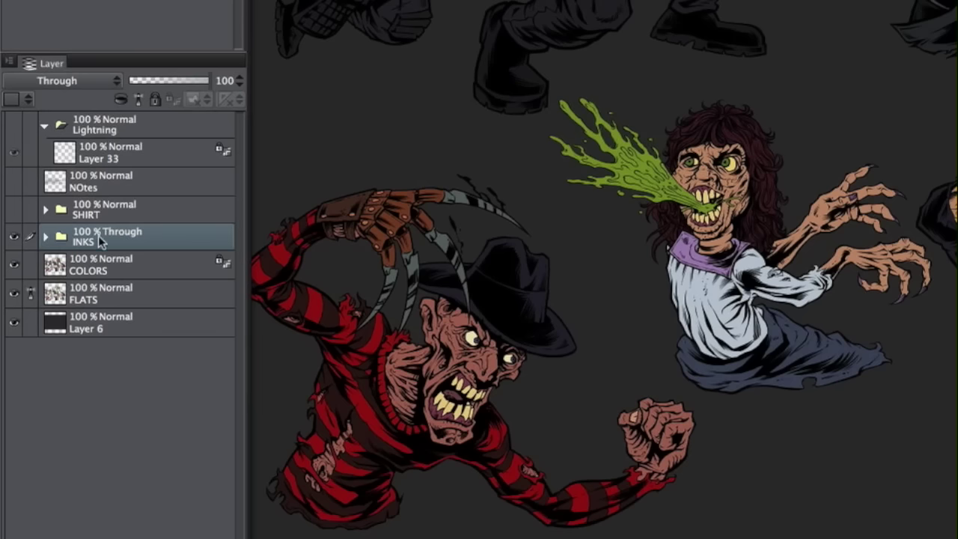
{"action": "left_click_drag", "start_coordinate": [742, 74], "coordinate": [909, 387]}
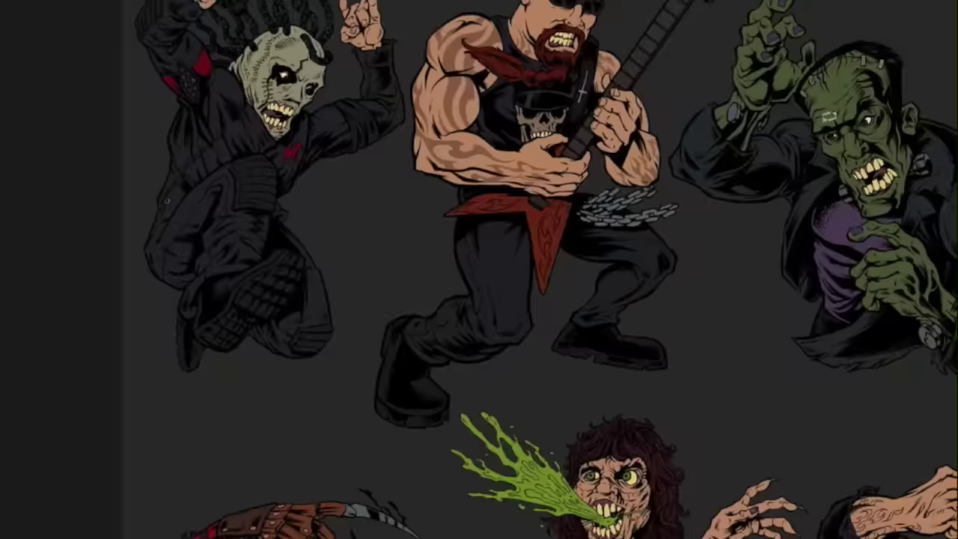
{"action": "left_click_drag", "start_coordinate": [614, 145], "coordinate": [361, 114]}
{"action": "left_click_drag", "start_coordinate": [626, 88], "coordinate": [554, 143]}
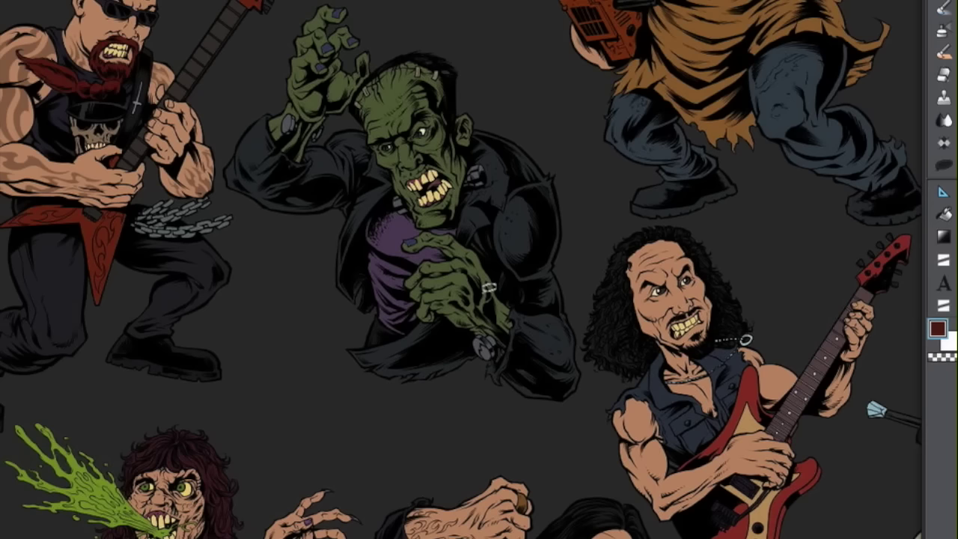
{"action": "left_click_drag", "start_coordinate": [612, 233], "coordinate": [446, 115]}
{"action": "left_click_drag", "start_coordinate": [509, 216], "coordinate": [344, 224]}
{"action": "left_click_drag", "start_coordinate": [567, 223], "coordinate": [583, 83]}
{"action": "left_click_drag", "start_coordinate": [491, 258], "coordinate": [634, 267]}
{"action": "scroll", "coordinate": [633, 267], "scroll_direction": "left", "scroll_amount": 1}
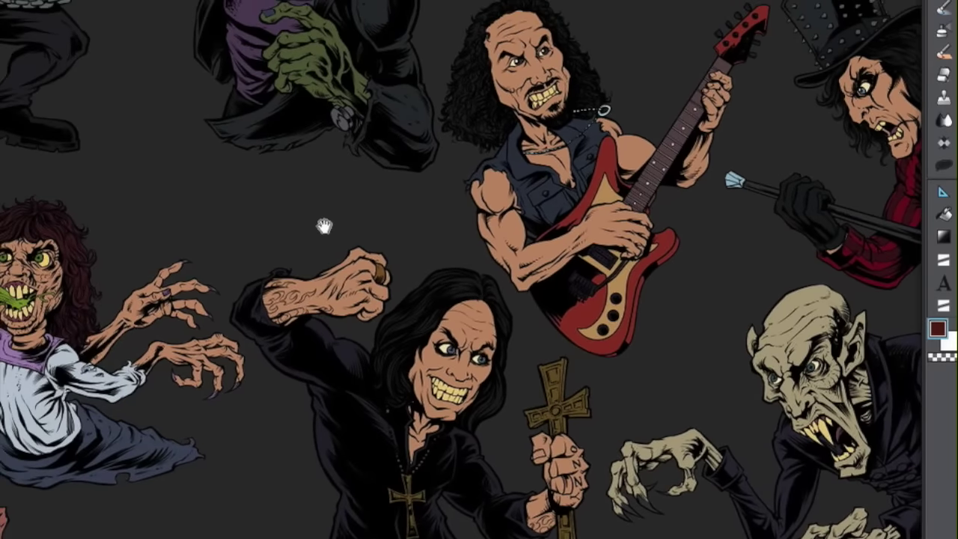
{"action": "scroll", "coordinate": [581, 184], "scroll_direction": "left", "scroll_amount": 5}
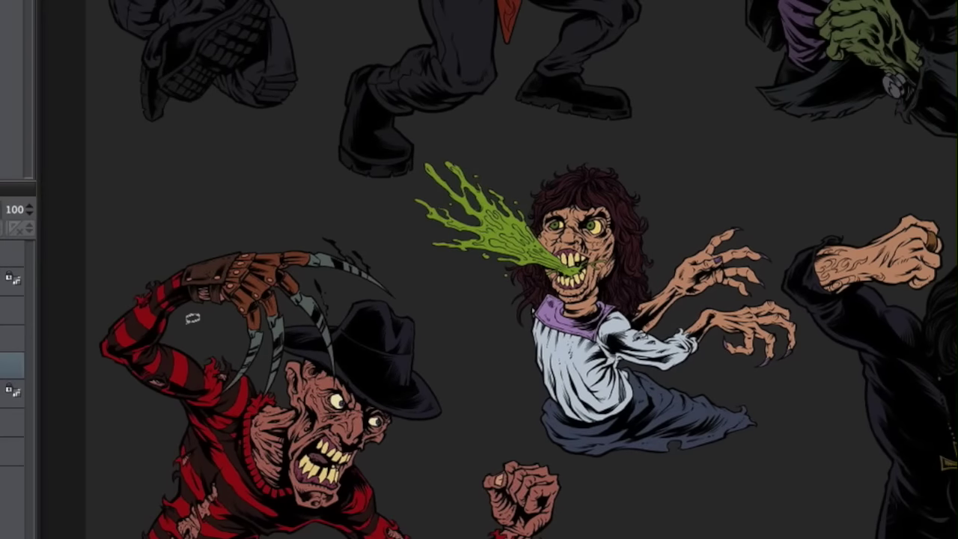
{"action": "scroll", "coordinate": [648, 208], "scroll_direction": "up", "scroll_amount": 3}
{"action": "scroll", "coordinate": [648, 208], "scroll_direction": "right", "scroll_amount": 1}
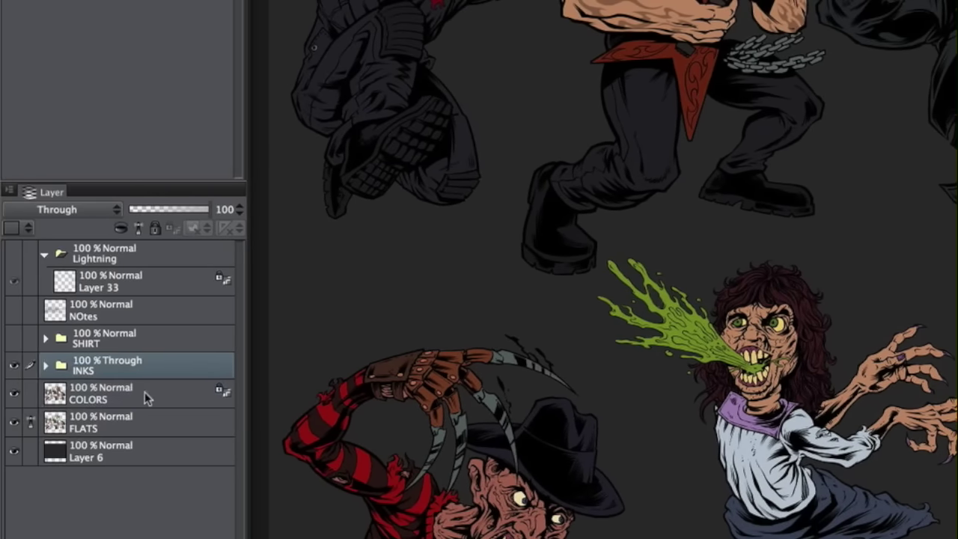
Select the FLATS layer and hide the COLORS layer to examine the flat colors under the inks.
{"action": "left_click", "coordinate": [148, 397]}
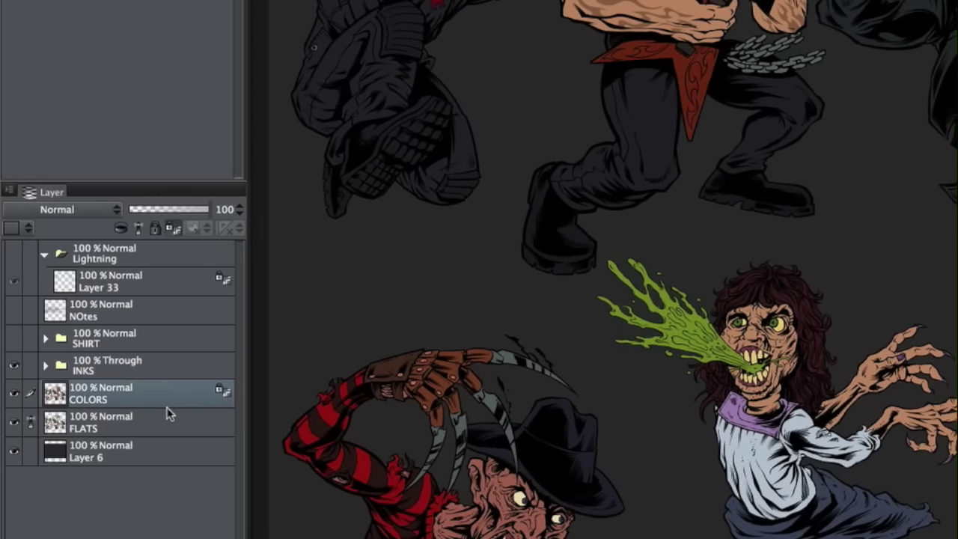
{"action": "scroll", "coordinate": [715, 45], "scroll_direction": "up", "scroll_amount": 1}
{"action": "left_click_drag", "start_coordinate": [707, 42], "coordinate": [778, 182]}
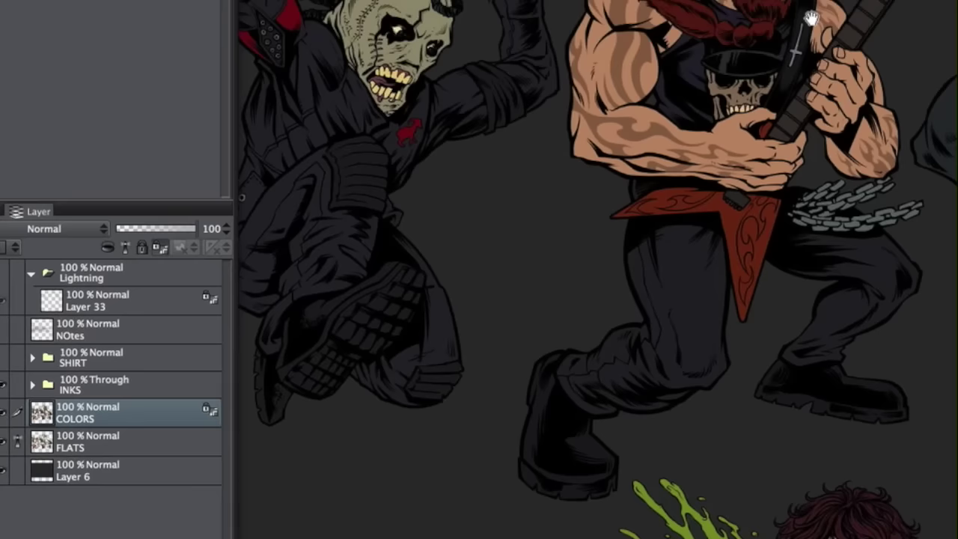
{"action": "scroll", "coordinate": [814, 36], "scroll_direction": "up", "scroll_amount": 2}
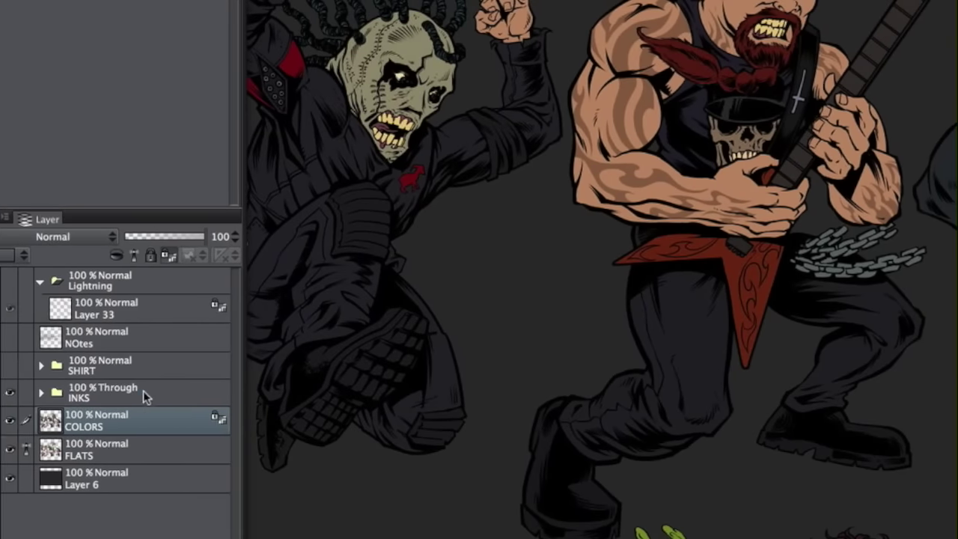
{"action": "left_click", "coordinate": [136, 440]}
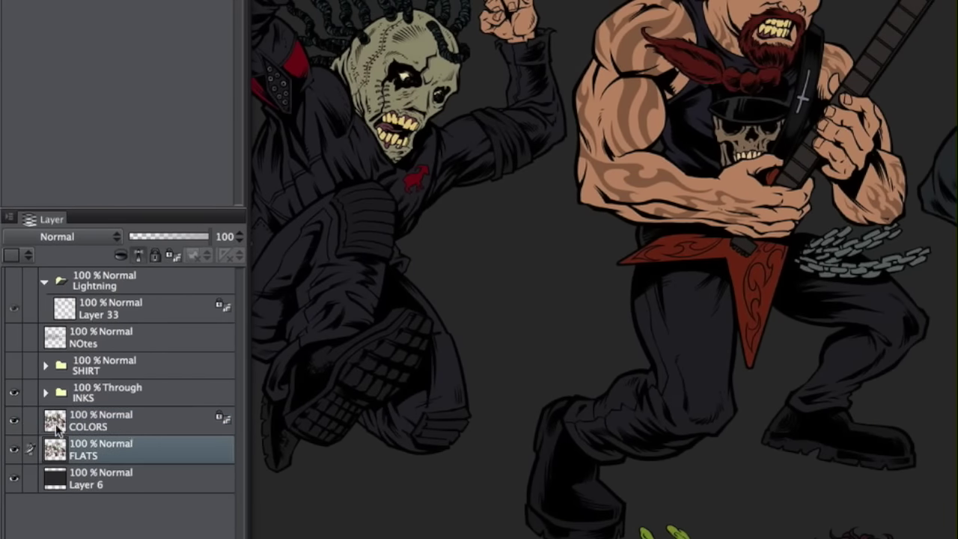
{"action": "left_click", "coordinate": [14, 422]}
{"action": "left_click_drag", "start_coordinate": [648, 278], "coordinate": [757, 173]}
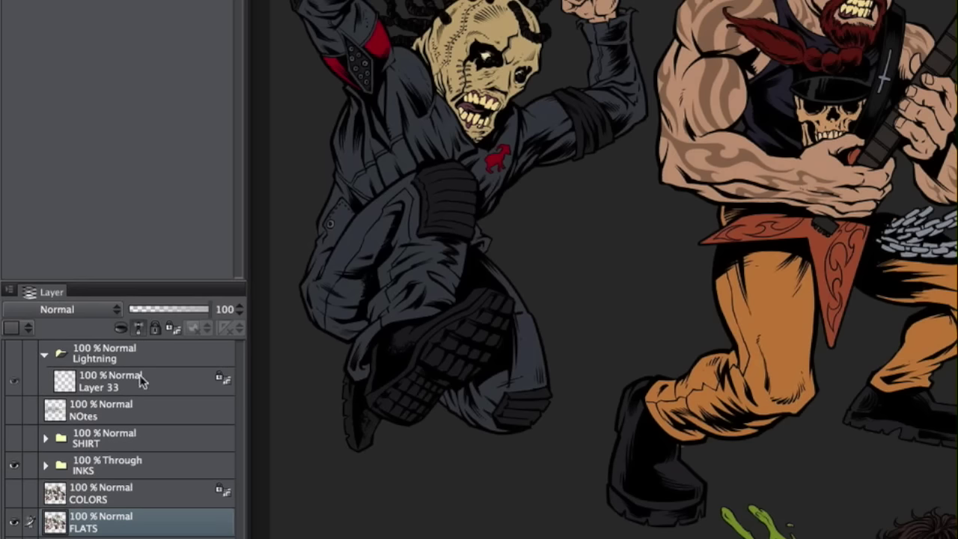
Make COLORS the active layer and show it again.
{"action": "left_click", "coordinate": [135, 334]}
{"action": "left_click", "coordinate": [66, 493]}
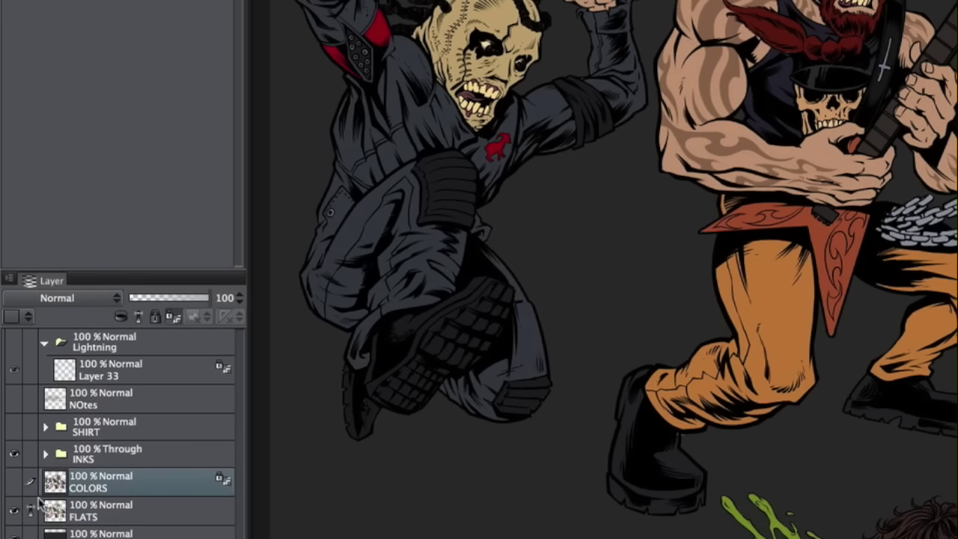
{"action": "left_click", "coordinate": [13, 492]}
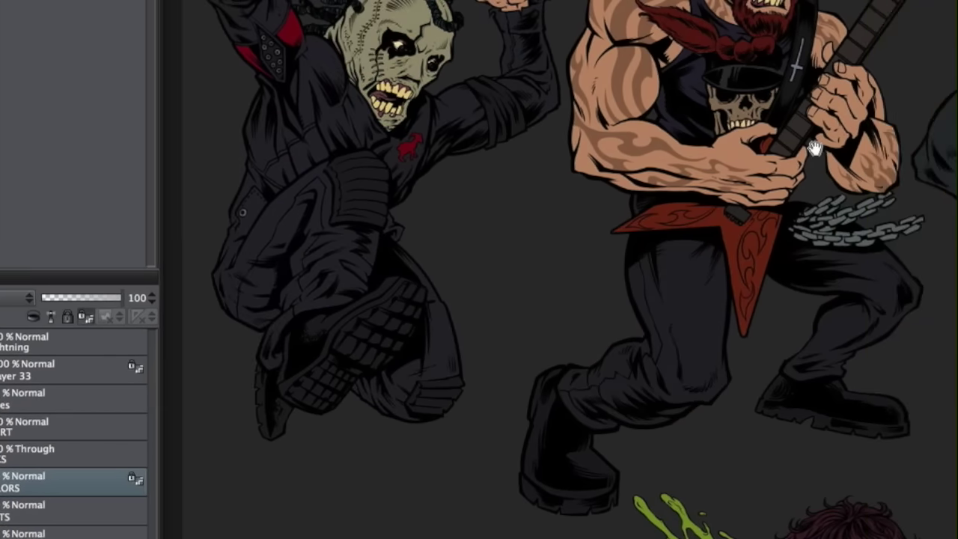
{"action": "left_click_drag", "start_coordinate": [860, 124], "coordinate": [819, 193]}
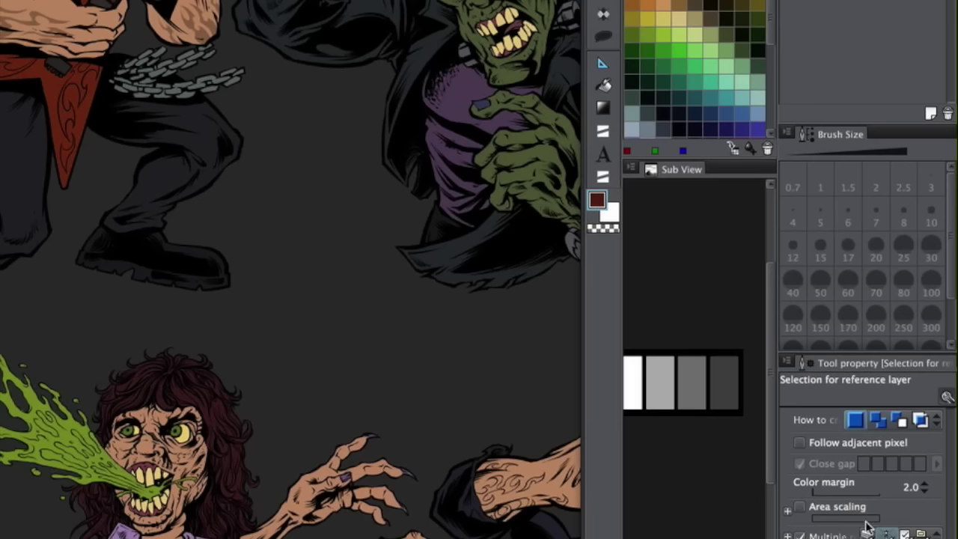
Review the Multiple referring and Non-reference layer options in the detailed settings of the Selection for reference layer tool.
{"action": "left_click", "coordinate": [946, 536]}
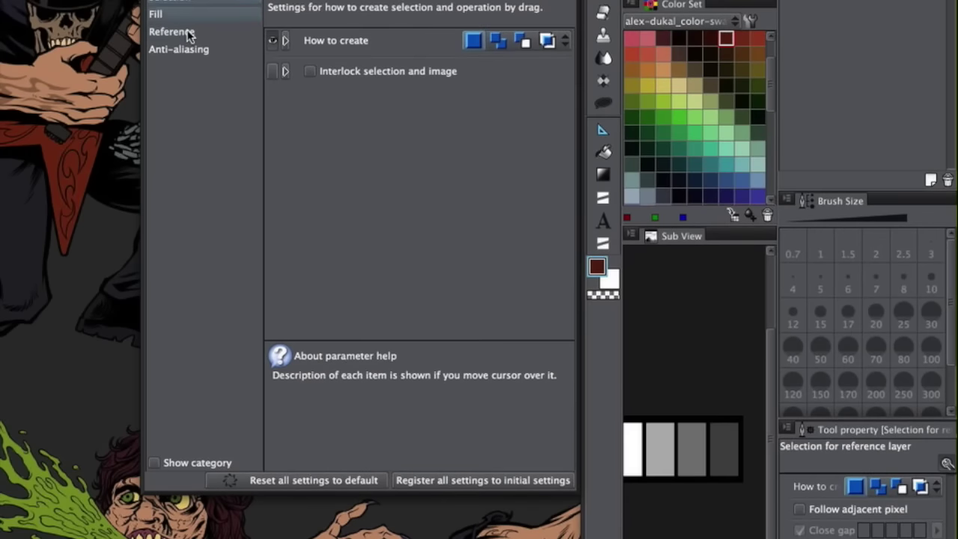
{"action": "left_click", "coordinate": [188, 33]}
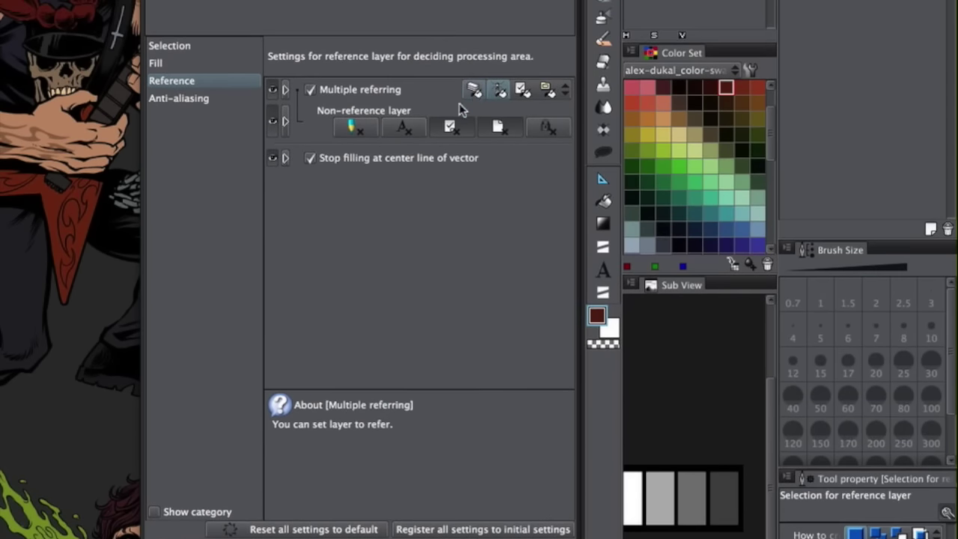
{"action": "left_click", "coordinate": [356, 129]}
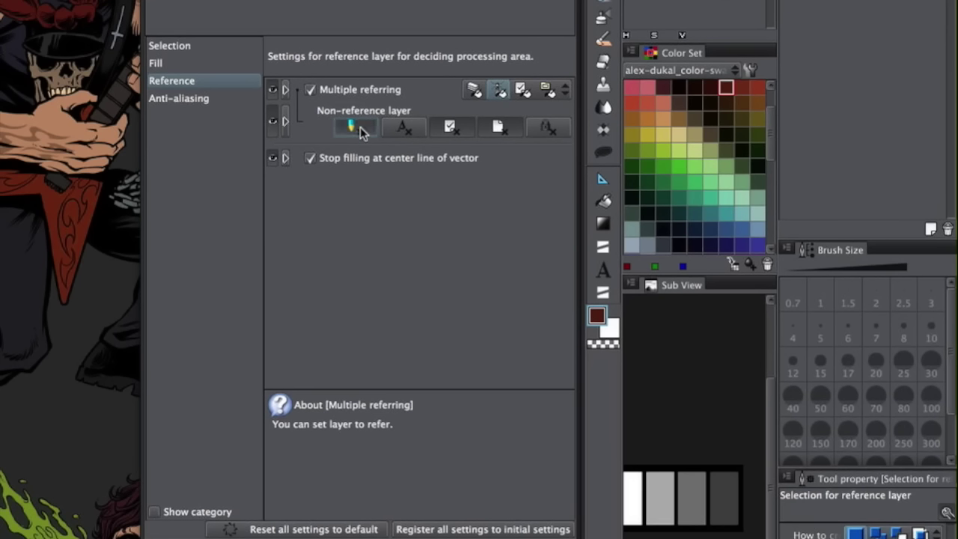
{"action": "left_click", "coordinate": [447, 130]}
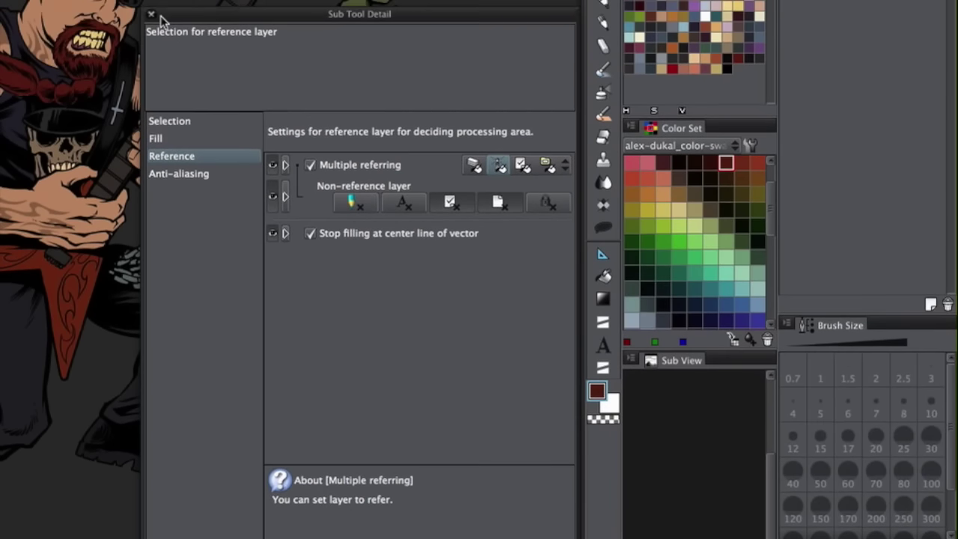
{"action": "left_click", "coordinate": [153, 16]}
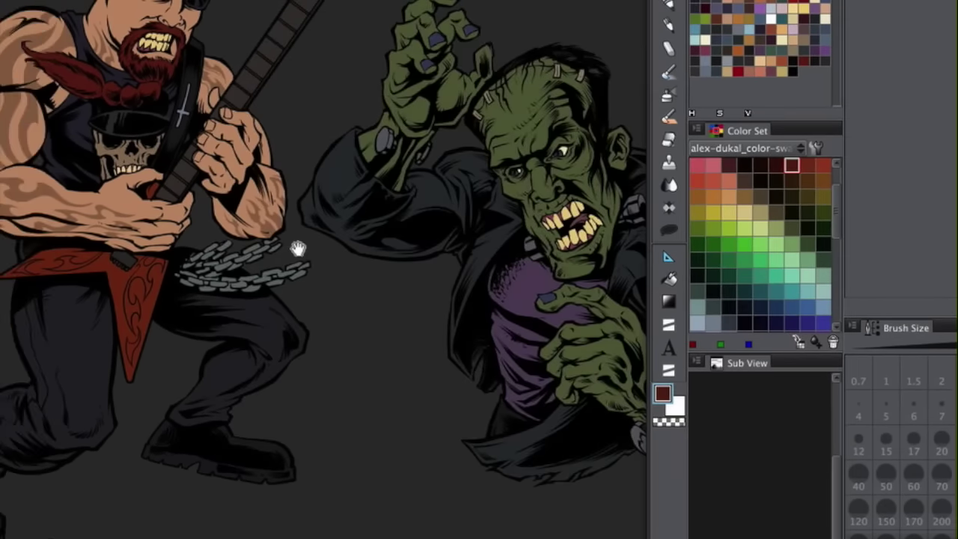
Select the green slime spray from the long-haired girl's mouth by its reference-layer area, and clear the selection.
{"action": "left_click_drag", "start_coordinate": [232, 248], "coordinate": [355, 283]}
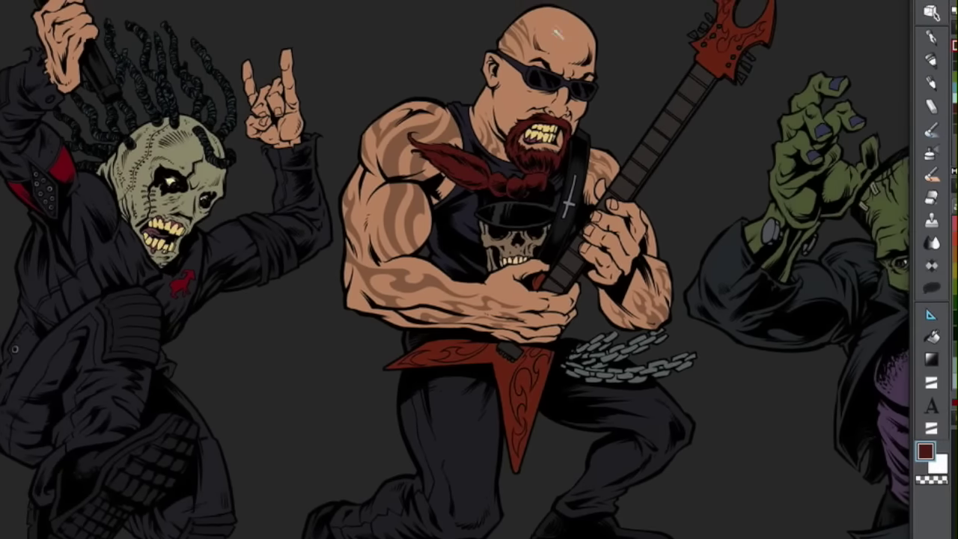
{"action": "left_click_drag", "start_coordinate": [733, 239], "coordinate": [549, 110]}
{"action": "left_click_drag", "start_coordinate": [625, 344], "coordinate": [644, 92]}
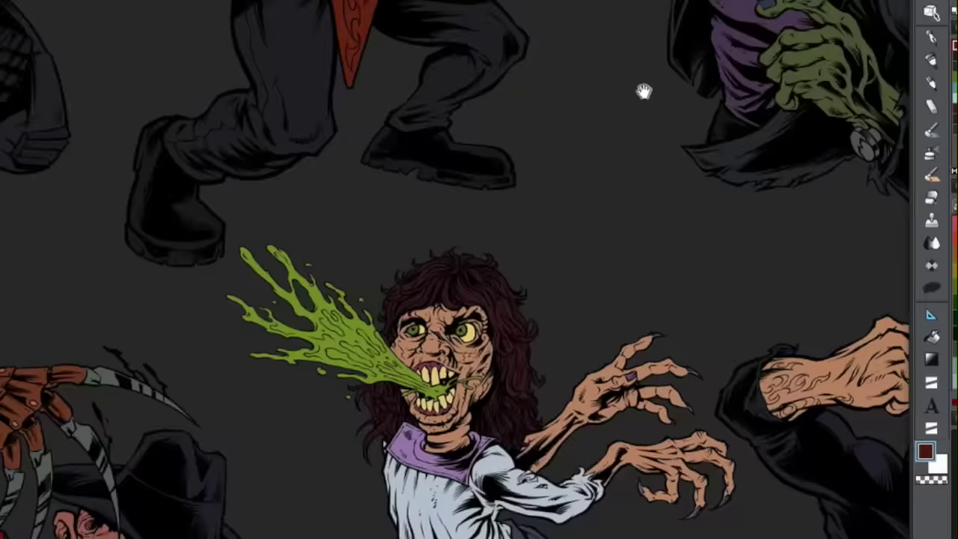
{"action": "scroll", "coordinate": [441, 332], "scroll_direction": "up", "scroll_amount": 1}
{"action": "left_click_drag", "start_coordinate": [442, 329], "coordinate": [524, 229]}
{"action": "scroll", "coordinate": [578, 158], "scroll_direction": "up", "scroll_amount": 1}
{"action": "left_click_drag", "start_coordinate": [577, 157], "coordinate": [609, 93]}
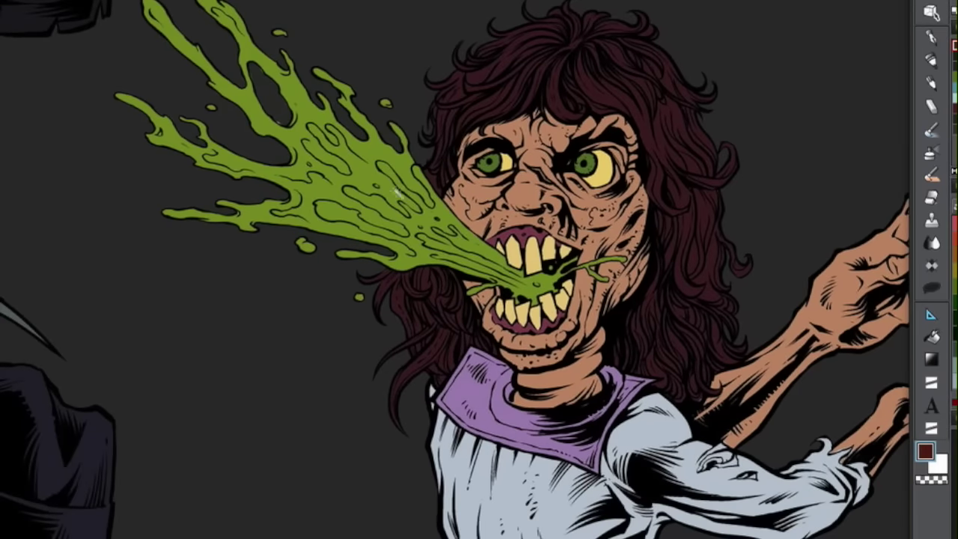
{"action": "left_click", "coordinate": [397, 209]}
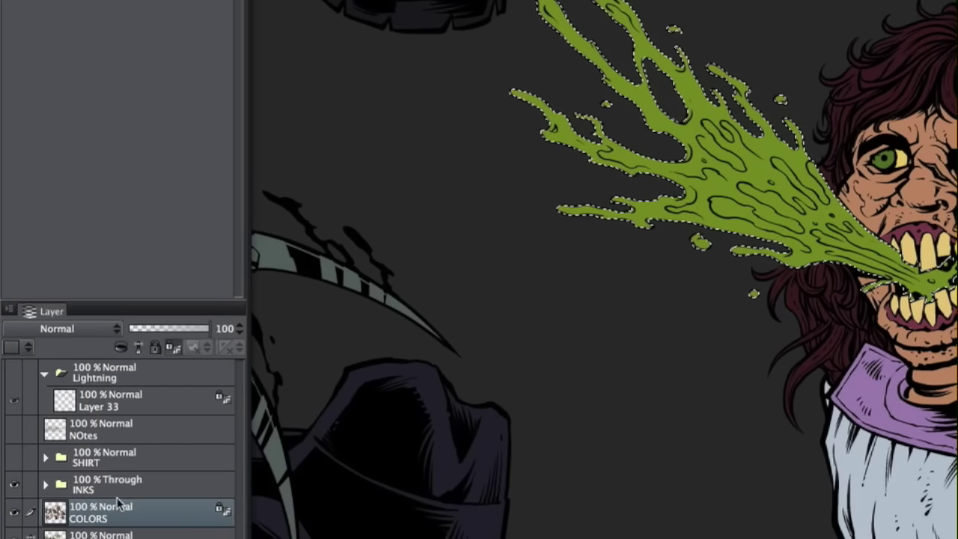
{"action": "key", "text": "ctrl+d"}
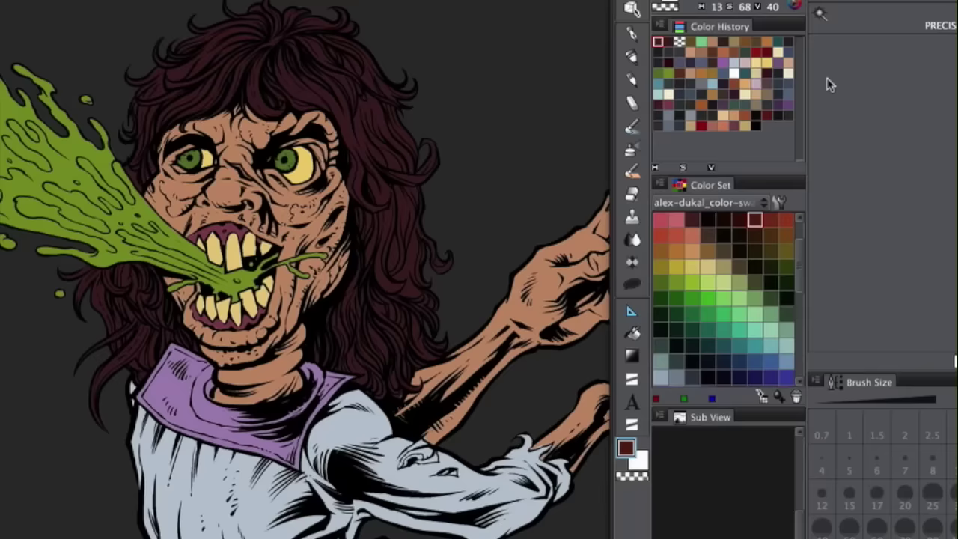
Choose the BA Jagged Shading texture brush and a darker green (H 106, S 92, V 48) for the slime.
{"action": "key", "text": "p"}
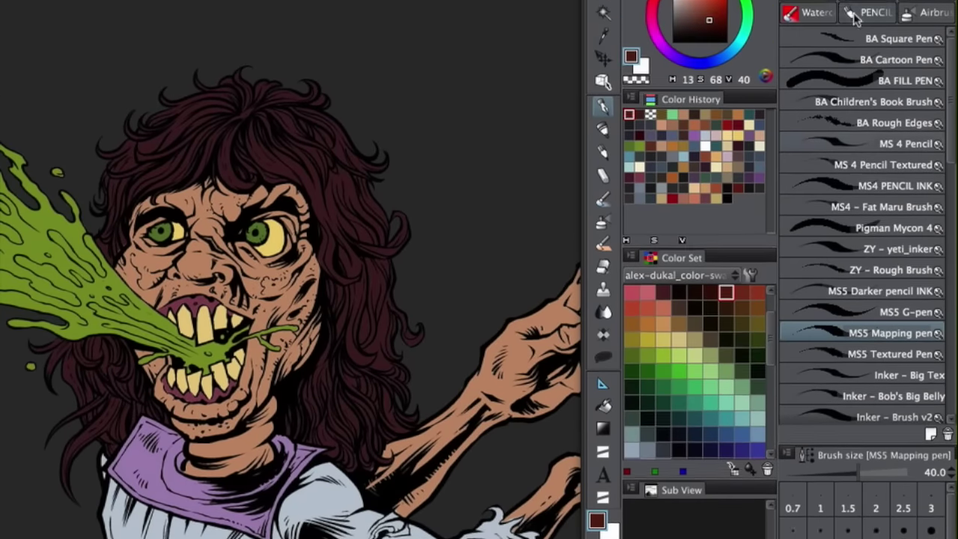
{"action": "left_click", "coordinate": [856, 18]}
{"action": "left_click", "coordinate": [872, 5]}
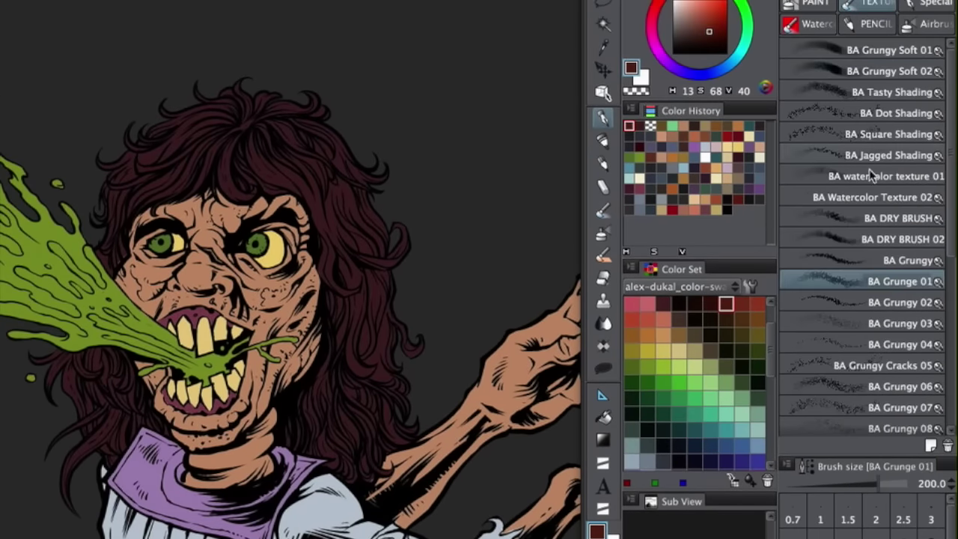
{"action": "left_click", "coordinate": [888, 155]}
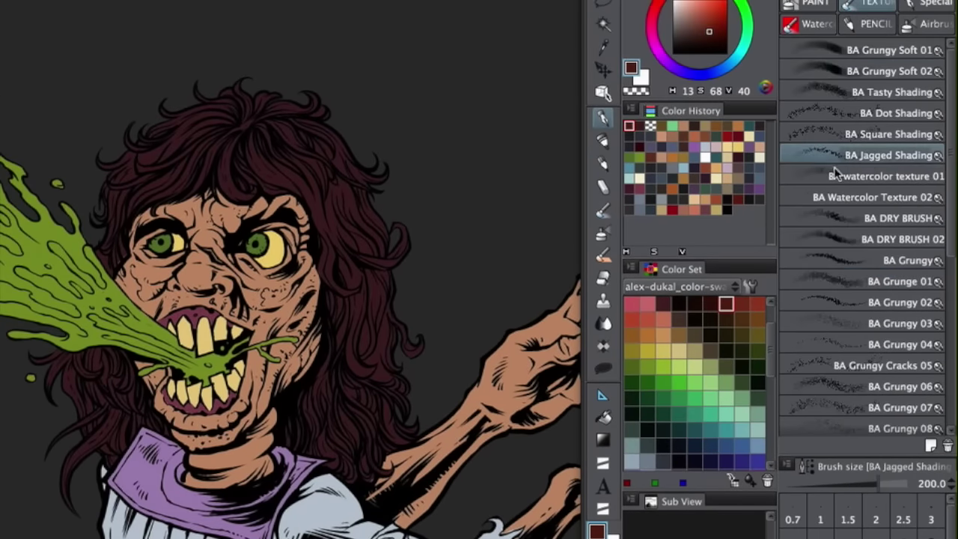
{"action": "left_click", "coordinate": [662, 382]}
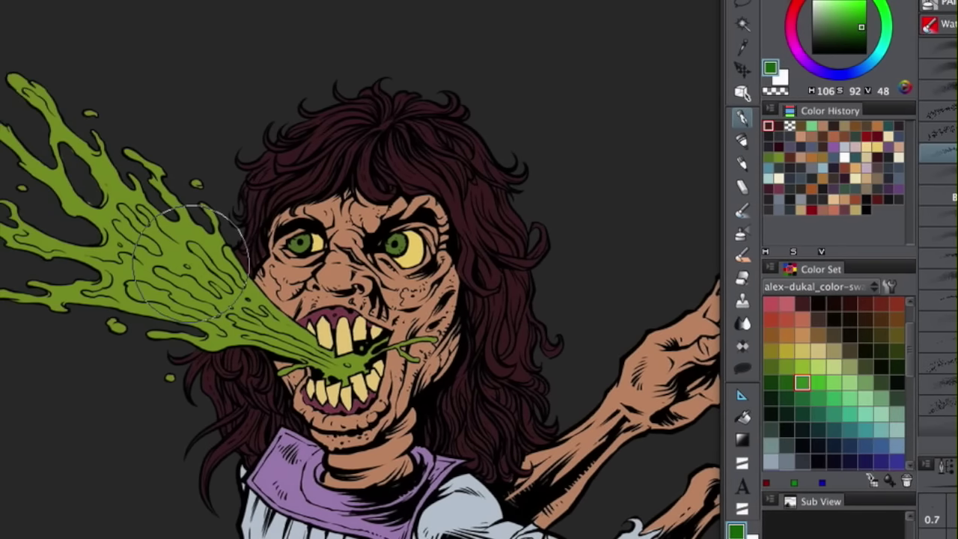
Texture the slime spray with dark green at its tips and mouth end and light yellow (H 52, S 56, V 100) across its middle.
{"action": "mouse_move", "coordinate": [64, 259]}
{"action": "left_mouse_down"}
{"action": "mouse_move", "coordinate": [48, 262]}
{"action": "mouse_move", "coordinate": [24, 190]}
{"action": "left_mouse_up"}
{"action": "mouse_move", "coordinate": [278, 171]}
{"action": "left_mouse_down"}
{"action": "mouse_move", "coordinate": [172, 235]}
{"action": "mouse_move", "coordinate": [389, 314]}
{"action": "left_mouse_up"}
{"action": "left_click", "coordinate": [950, 27]}
{"action": "left_click", "coordinate": [926, 1]}
{"action": "left_click", "coordinate": [936, 15]}
{"action": "mouse_move", "coordinate": [163, 215]}
{"action": "left_mouse_down"}
{"action": "mouse_move", "coordinate": [127, 207]}
{"action": "mouse_move", "coordinate": [240, 328]}
{"action": "mouse_move", "coordinate": [254, 360]}
{"action": "left_mouse_up"}
Try selecting the textured slime with the Select only editing layer tool, and toggle the COLORS layer's visibility for comparison.
{"action": "left_click", "coordinate": [944, 1]}
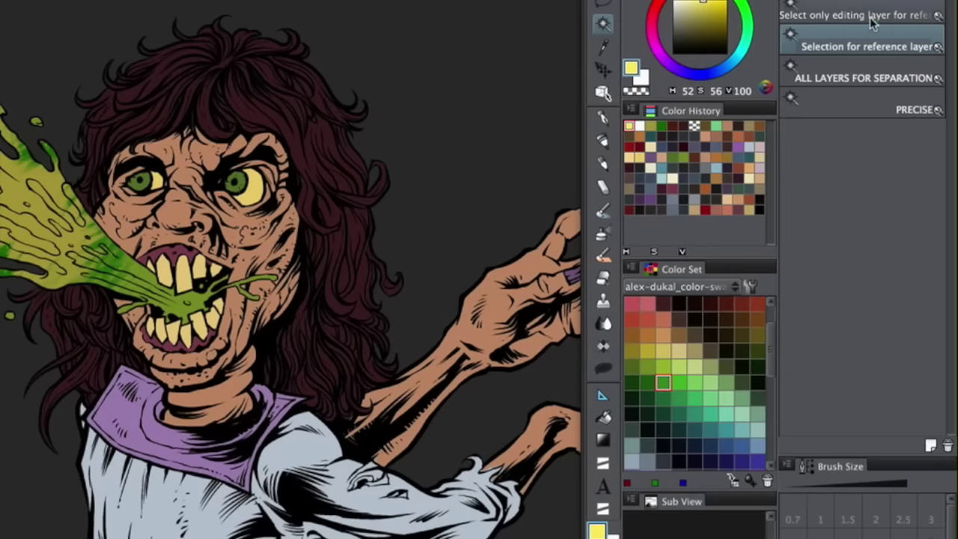
{"action": "left_click", "coordinate": [857, 24]}
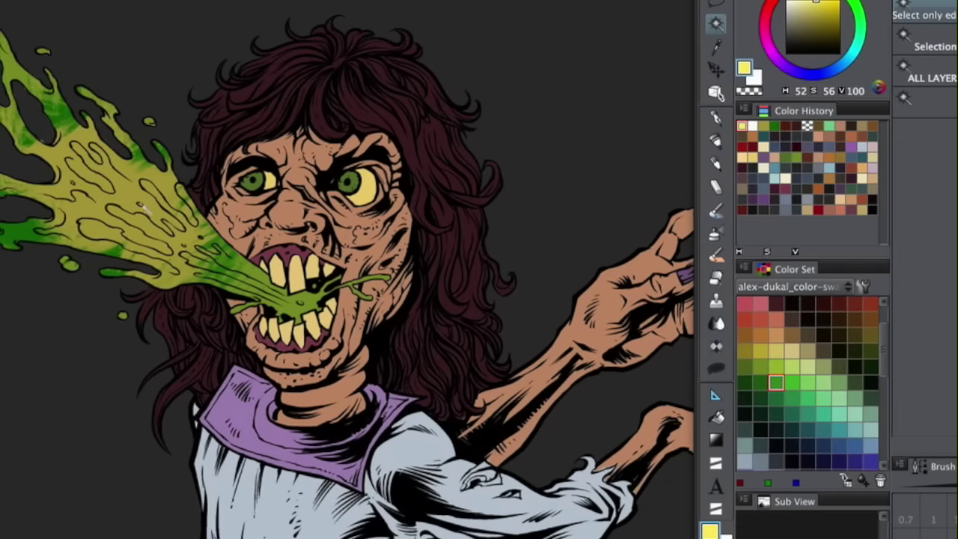
{"action": "left_click", "coordinate": [43, 209]}
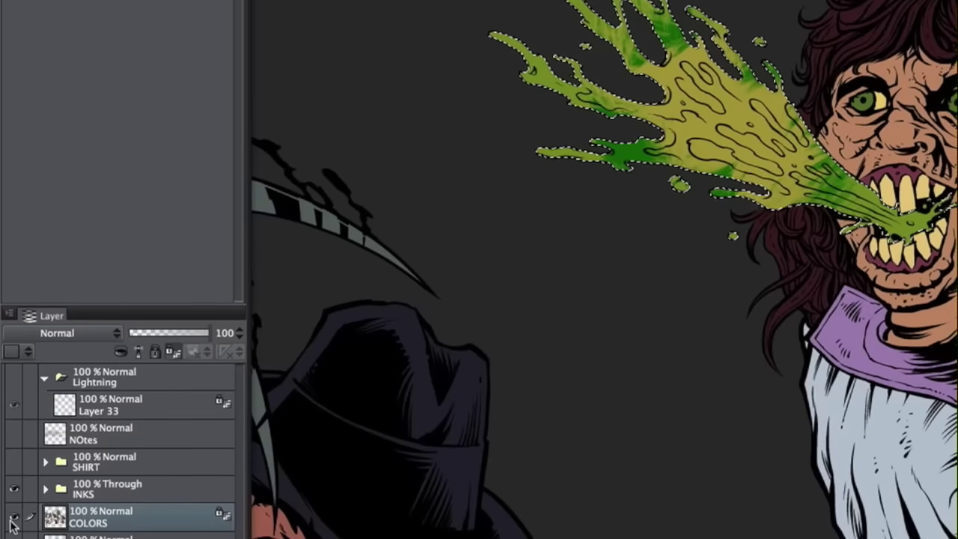
{"action": "left_click", "coordinate": [12, 520]}
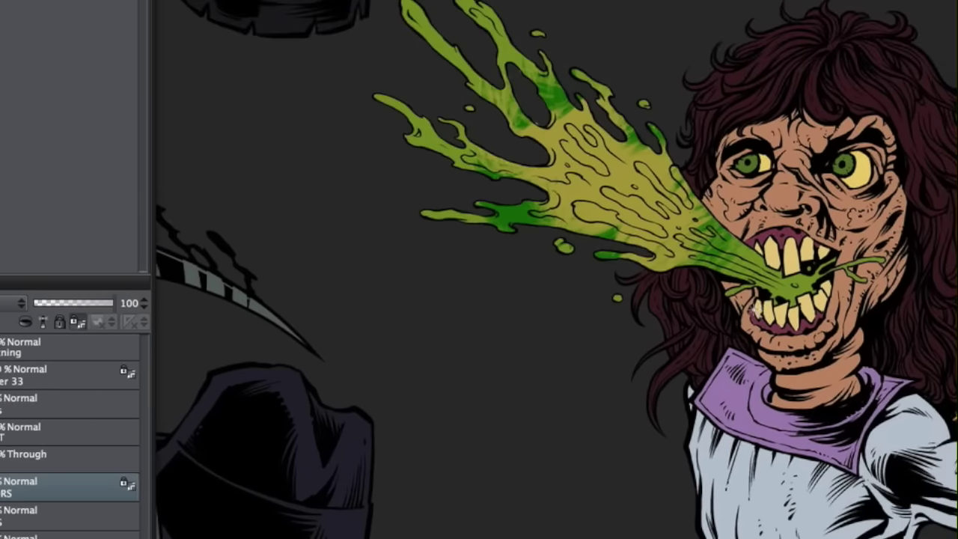
Examine the textured slime spray alongside the surrounding characters, both as a whole composition and close up.
{"action": "key", "text": "super+minus"}
{"action": "key", "text": "super+minus"}
{"action": "key", "text": "super+minus"}
{"action": "left_click_drag", "start_coordinate": [864, 244], "coordinate": [754, 454]}
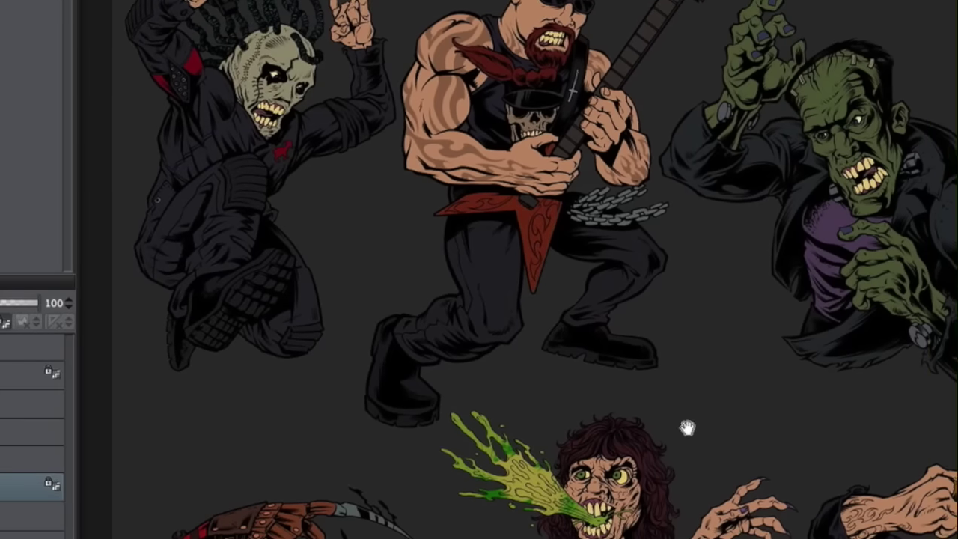
{"action": "left_click_drag", "start_coordinate": [687, 427], "coordinate": [678, 430]}
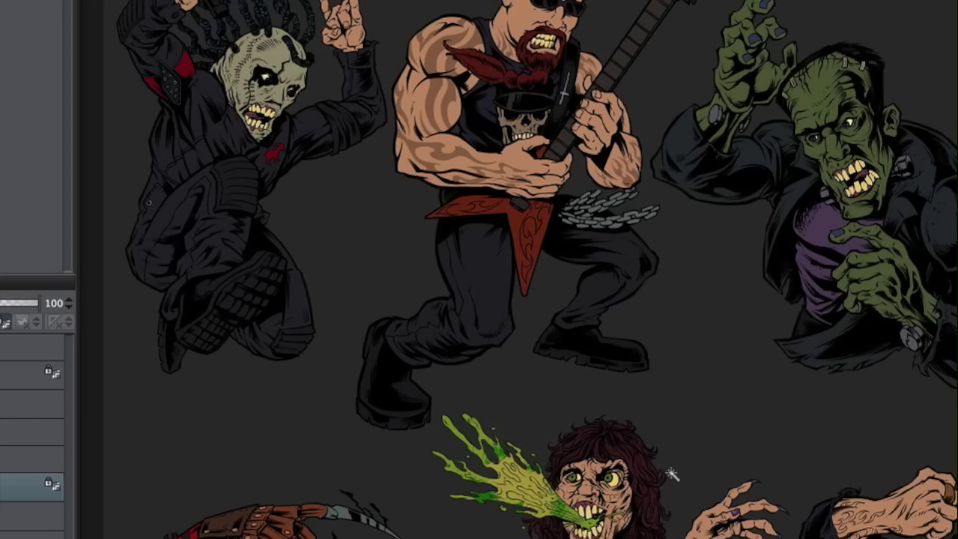
{"action": "key", "text": "super+plus"}
{"action": "key", "text": "super+plus"}
{"action": "key", "text": "super+plus"}
{"action": "left_click_drag", "start_coordinate": [549, 366], "coordinate": [616, 77]}
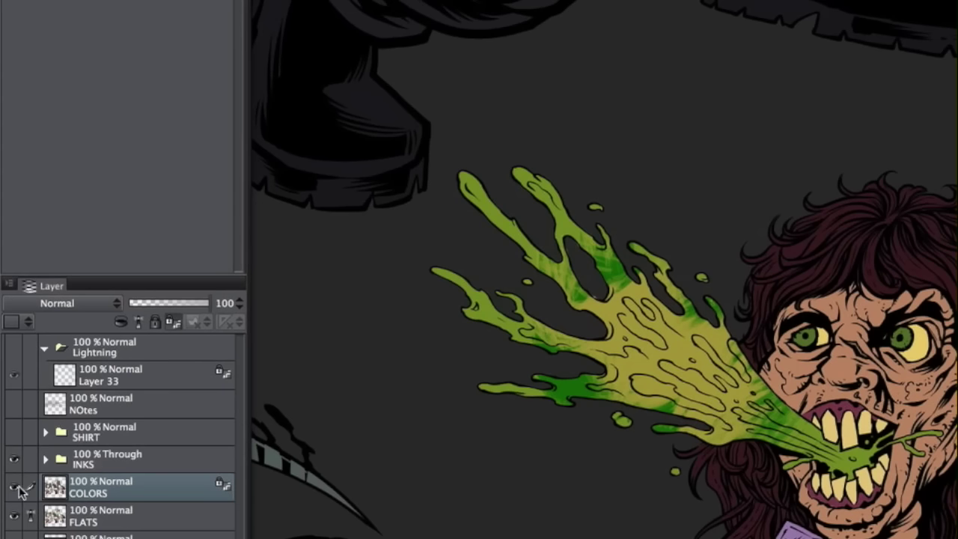
Compare the textured slime with its flat version by hiding COLORS and checking FLATS, and return to COLORS visible and active.
{"action": "left_click", "coordinate": [15, 487]}
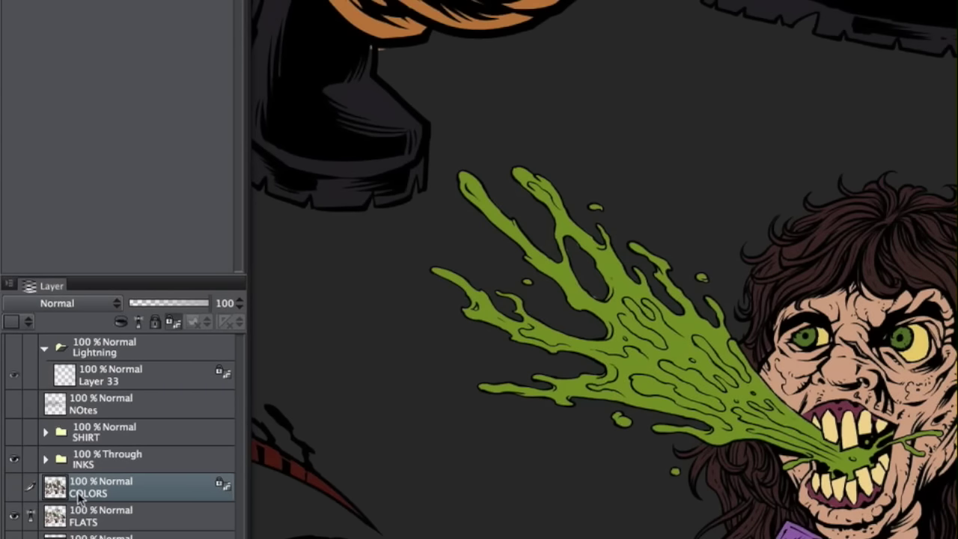
{"action": "left_click", "coordinate": [85, 516]}
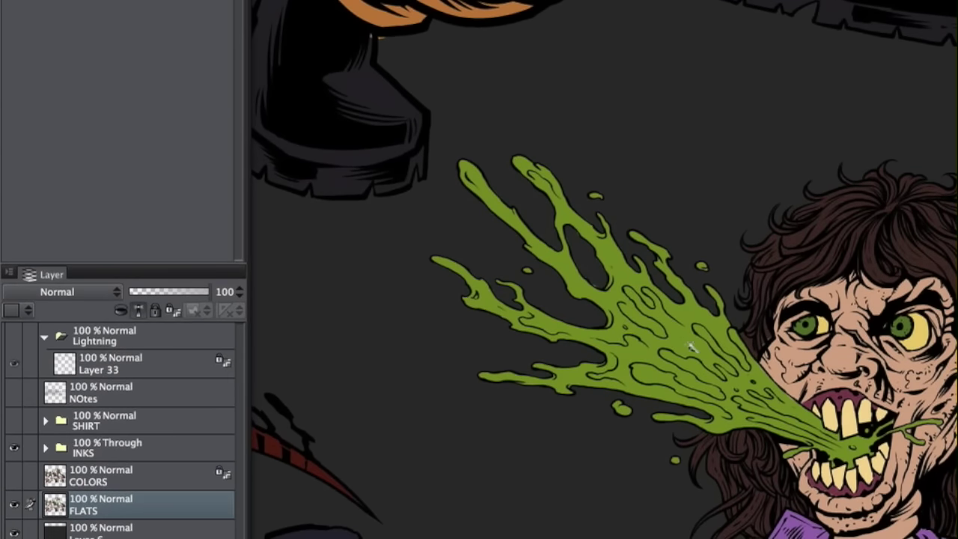
{"action": "left_click", "coordinate": [125, 477]}
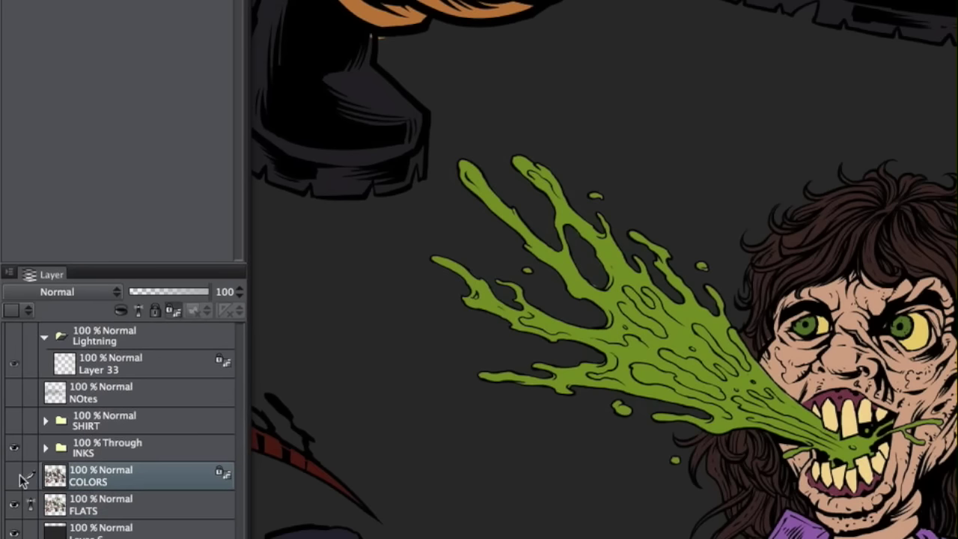
{"action": "left_click", "coordinate": [15, 475]}
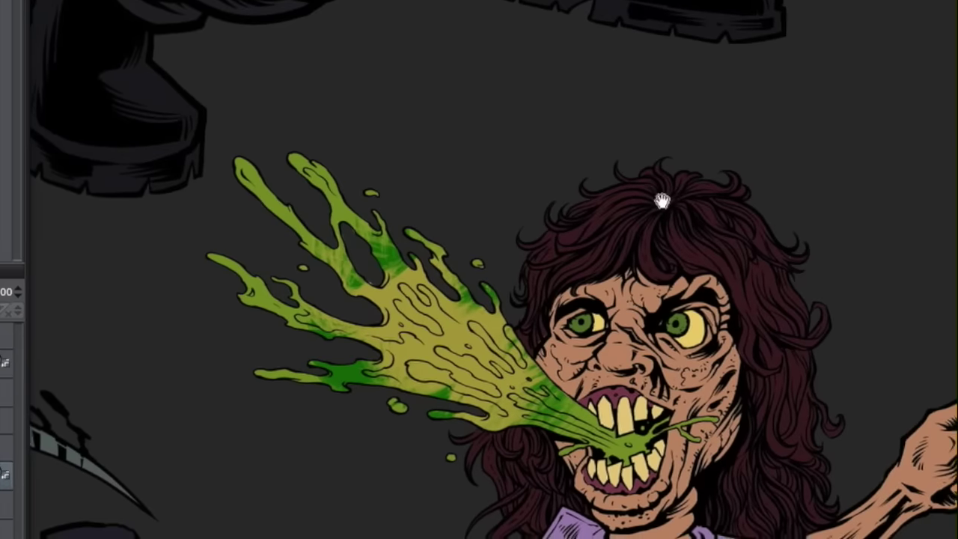
{"action": "left_click_drag", "start_coordinate": [884, 199], "coordinate": [738, 131]}
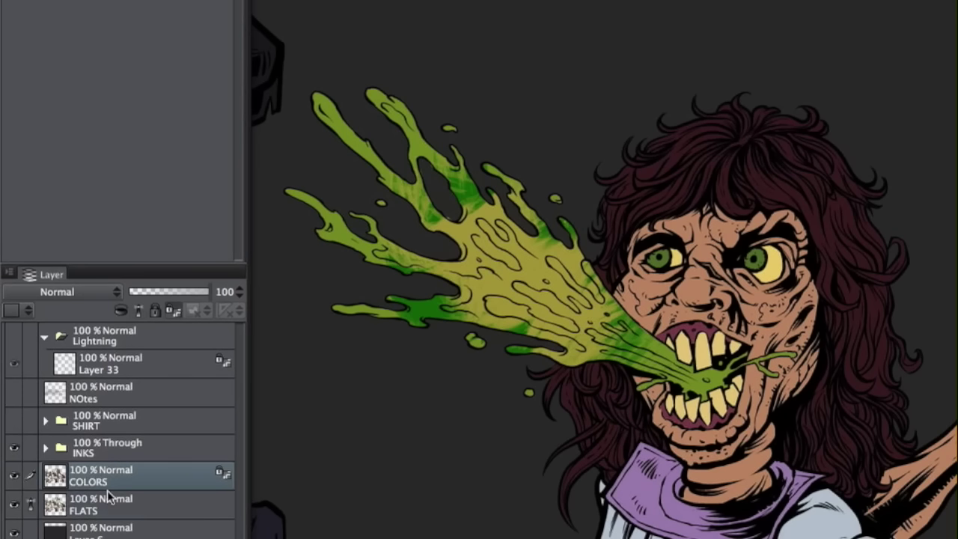
{"action": "left_click", "coordinate": [107, 492]}
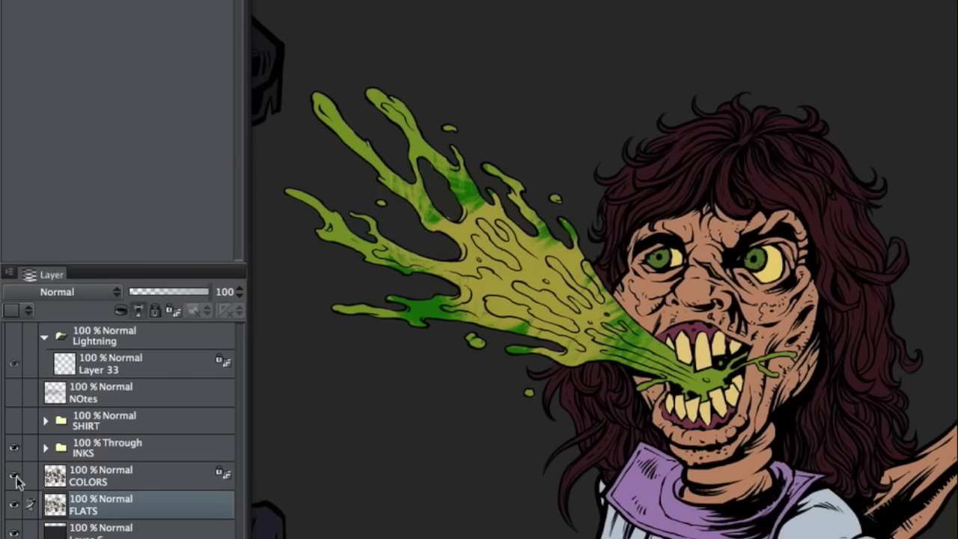
{"action": "left_click", "coordinate": [76, 474]}
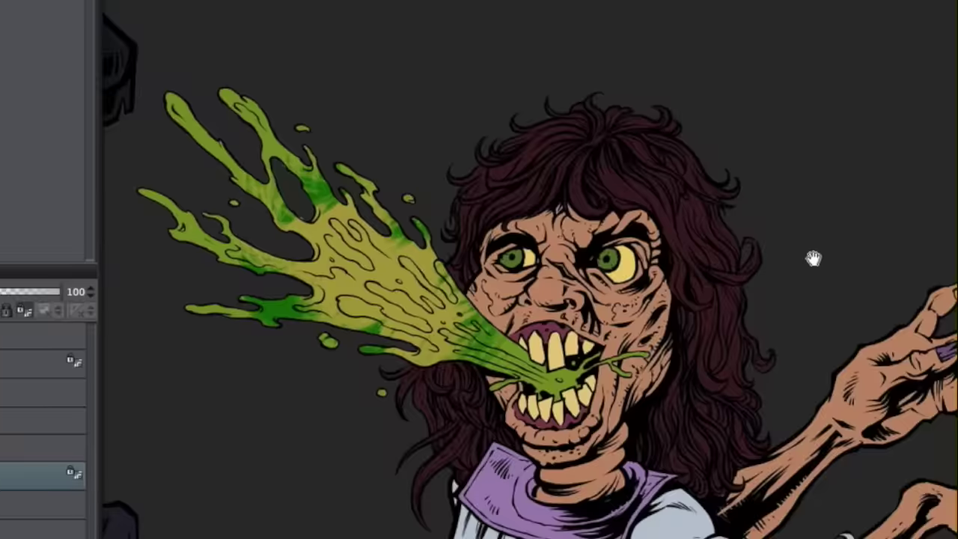
{"action": "left_click_drag", "start_coordinate": [813, 258], "coordinate": [925, 281]}
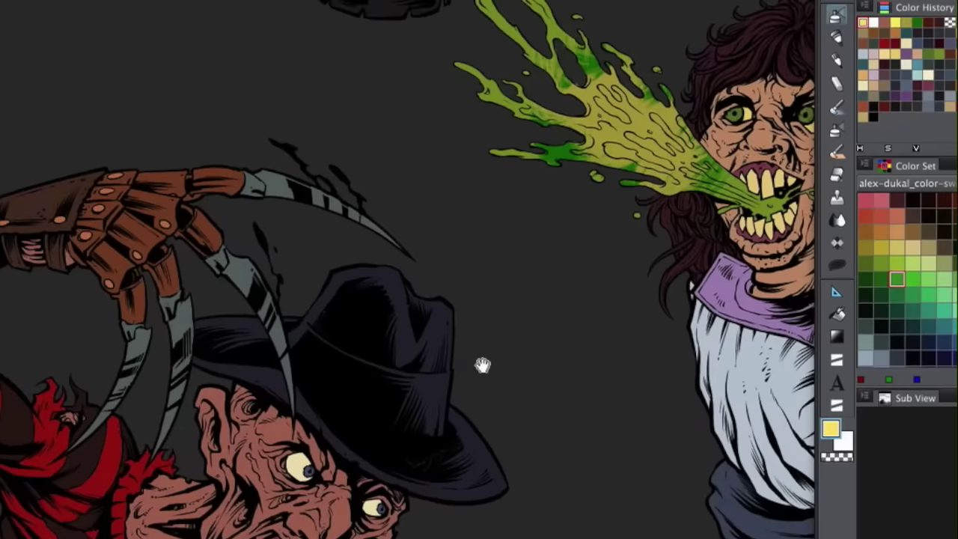
Select the red sweater stripes of the clawed man in the hat by their color area, and clear the selection.
{"action": "left_click_drag", "start_coordinate": [483, 365], "coordinate": [329, 510]}
{"action": "scroll", "coordinate": [481, 465], "scroll_direction": "down", "scroll_amount": 4}
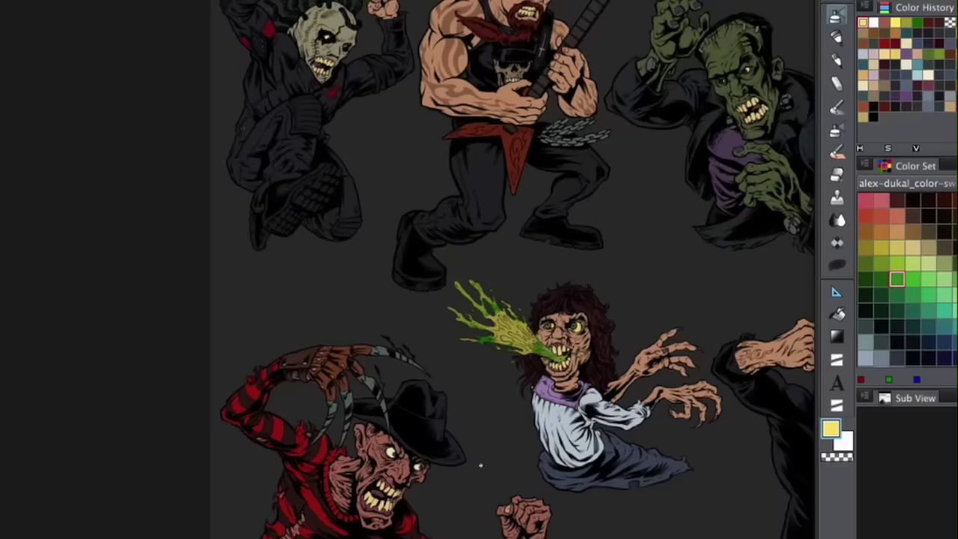
{"action": "scroll", "coordinate": [480, 465], "scroll_direction": "up", "scroll_amount": 8}
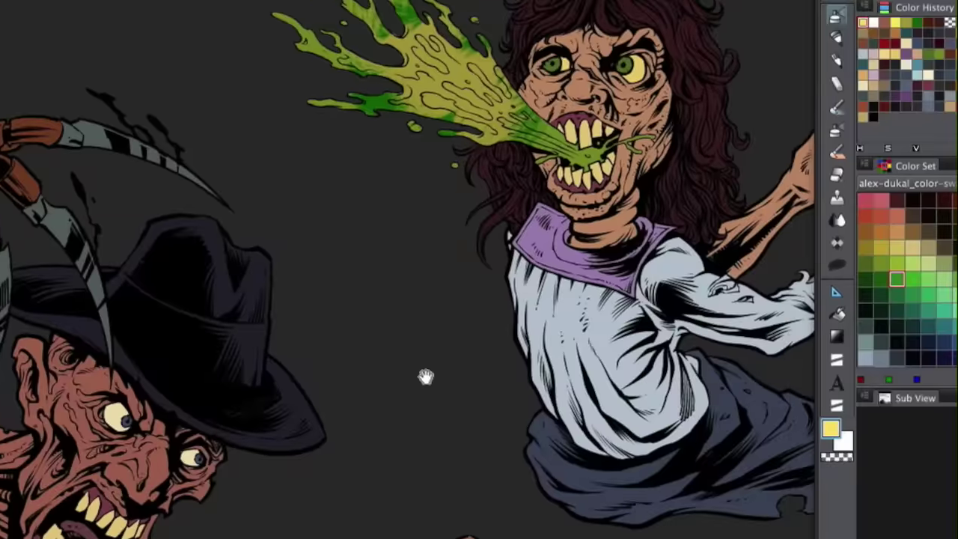
{"action": "left_click_drag", "start_coordinate": [691, 237], "coordinate": [208, 523]}
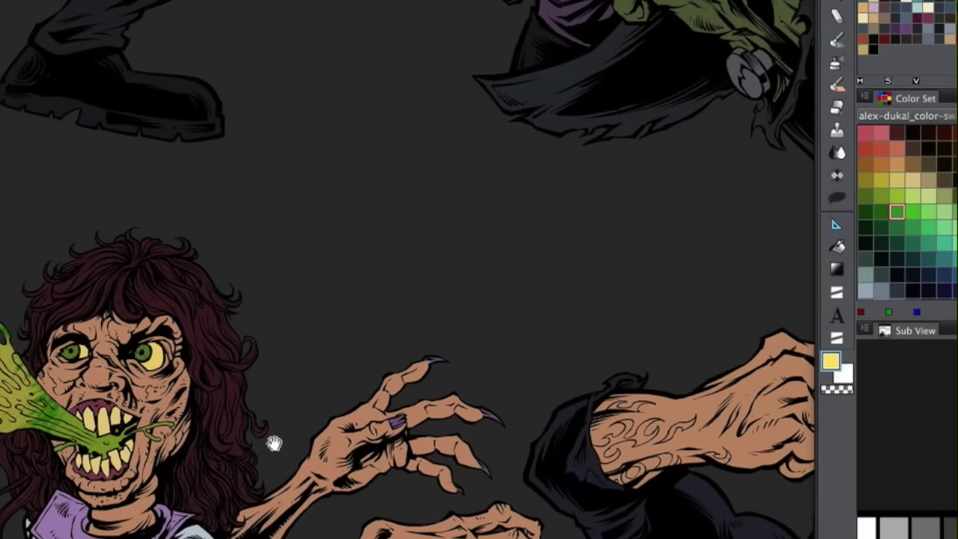
{"action": "scroll", "coordinate": [274, 442], "scroll_direction": "down", "scroll_amount": 10}
{"action": "scroll", "coordinate": [274, 442], "scroll_direction": "left", "scroll_amount": 6}
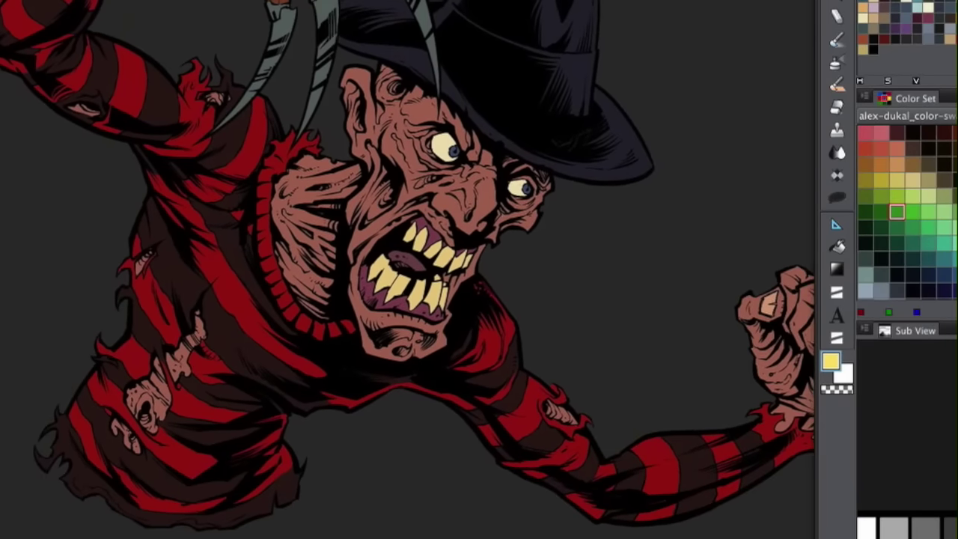
{"action": "scroll", "coordinate": [407, 270], "scroll_direction": "up", "scroll_amount": 3}
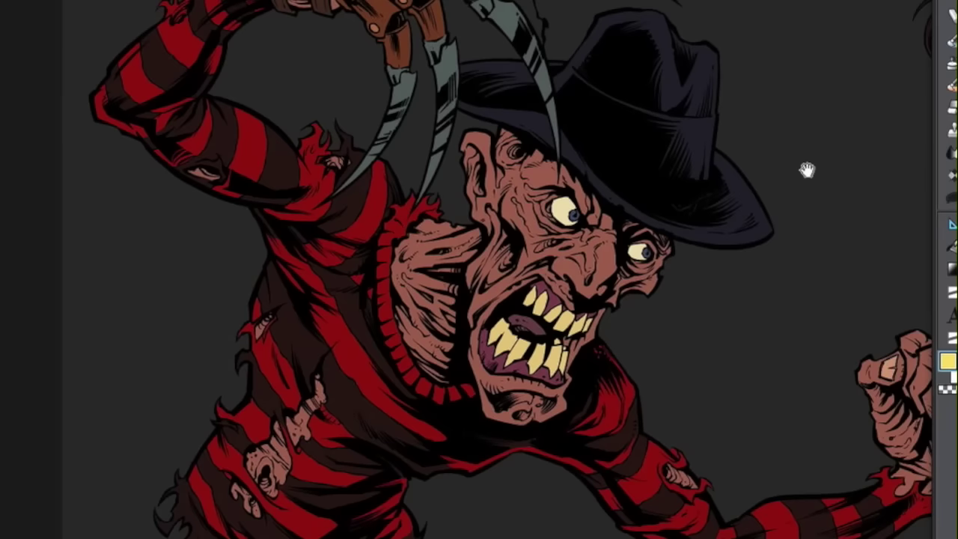
{"action": "left_click_drag", "start_coordinate": [738, 231], "coordinate": [681, 274]}
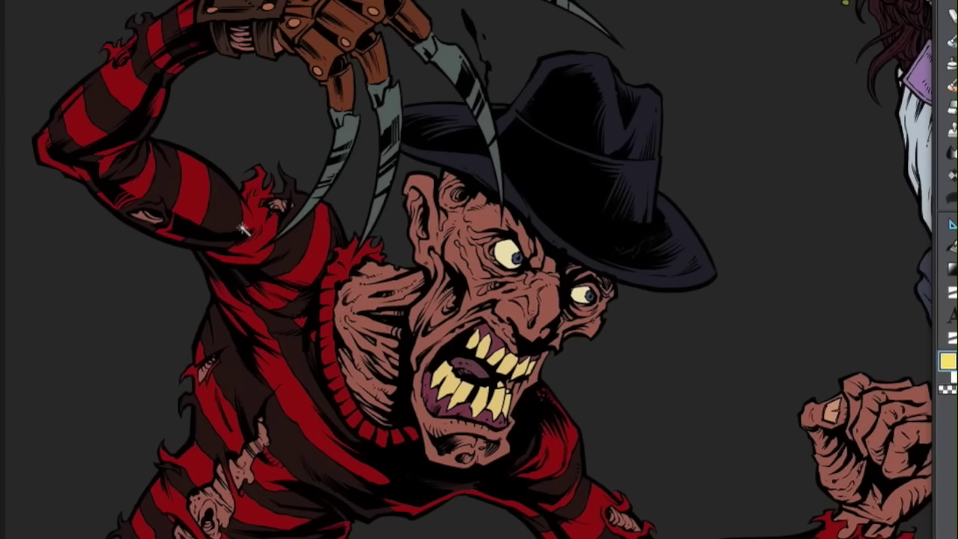
{"action": "left_click", "coordinate": [255, 305]}
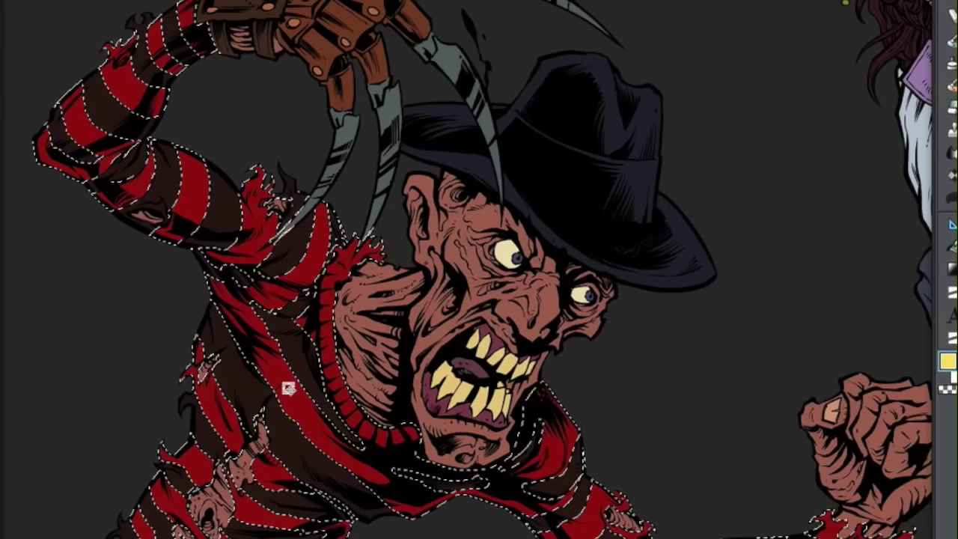
{"action": "key", "text": "ctrl+d"}
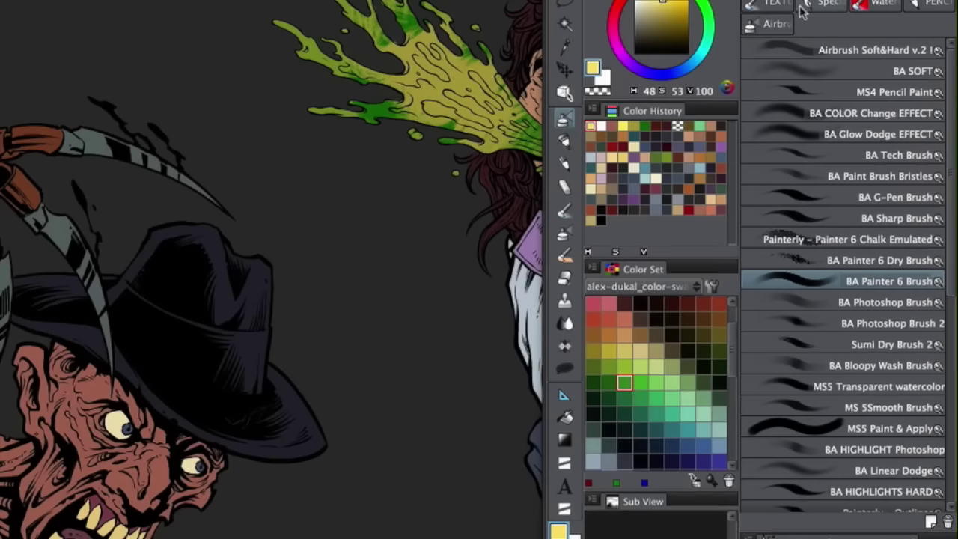
Switch to the texture brushes, sample the sweater's stripe red, and brighten the drawing color to H 11, S 79, V 85.
{"action": "left_click", "coordinate": [800, 12]}
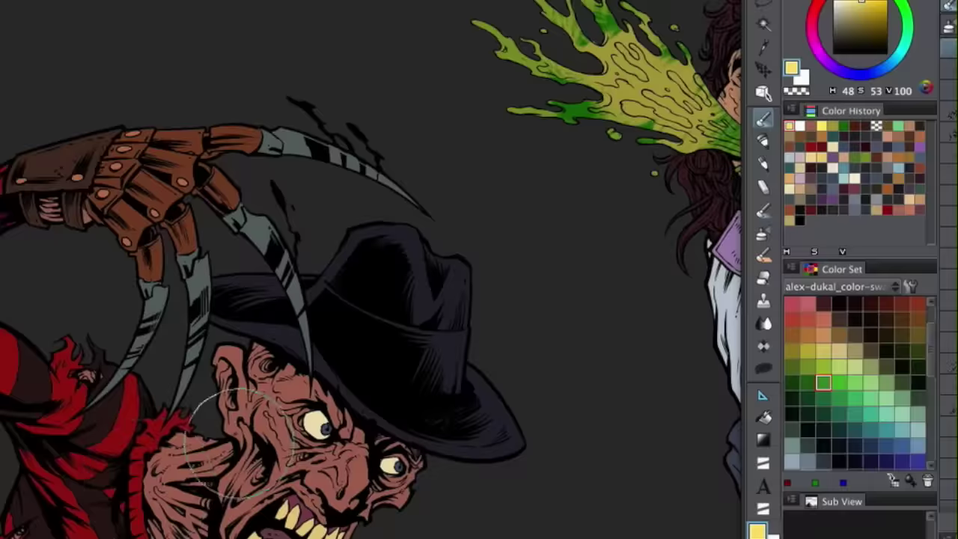
{"action": "left_click_drag", "start_coordinate": [172, 465], "coordinate": [280, 432]}
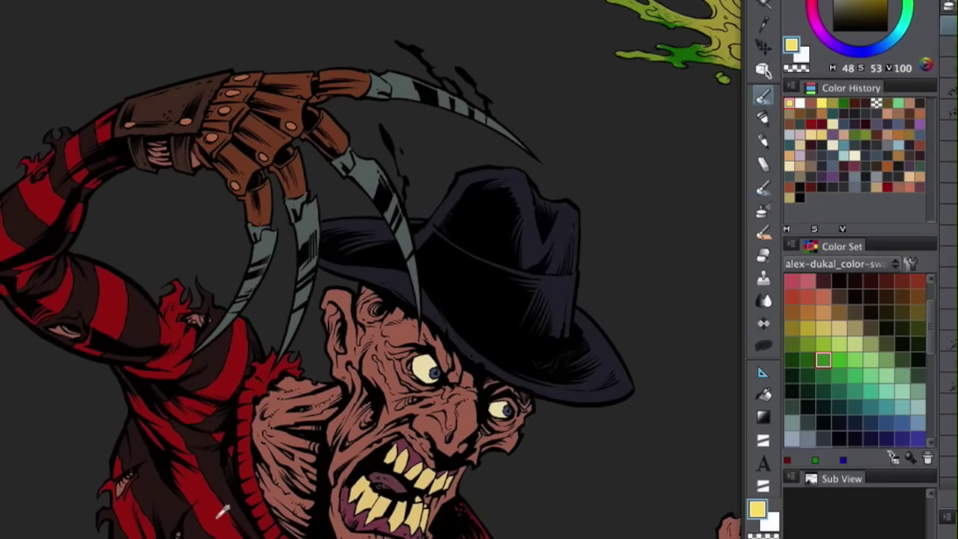
{"action": "left_click", "coordinate": [217, 516], "text": "alt"}
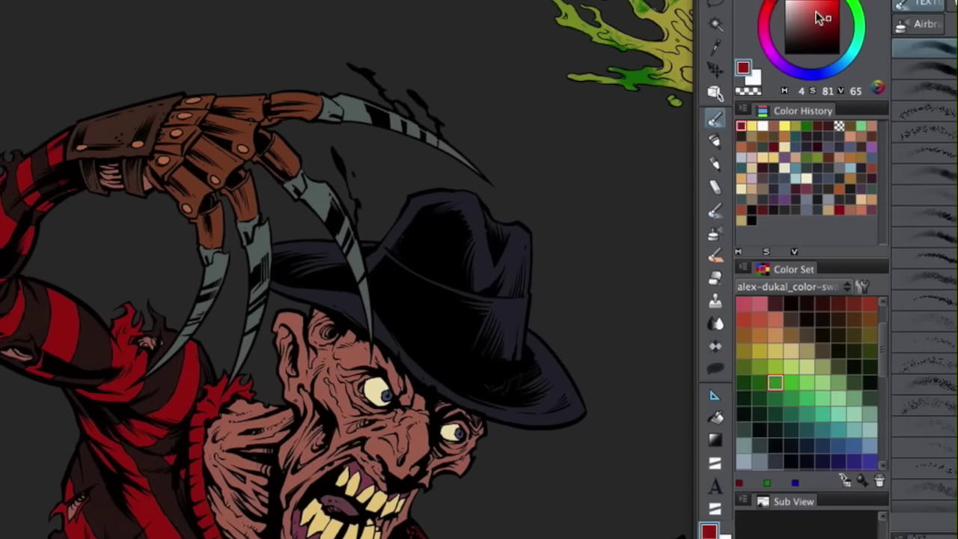
{"action": "left_click", "coordinate": [832, 15]}
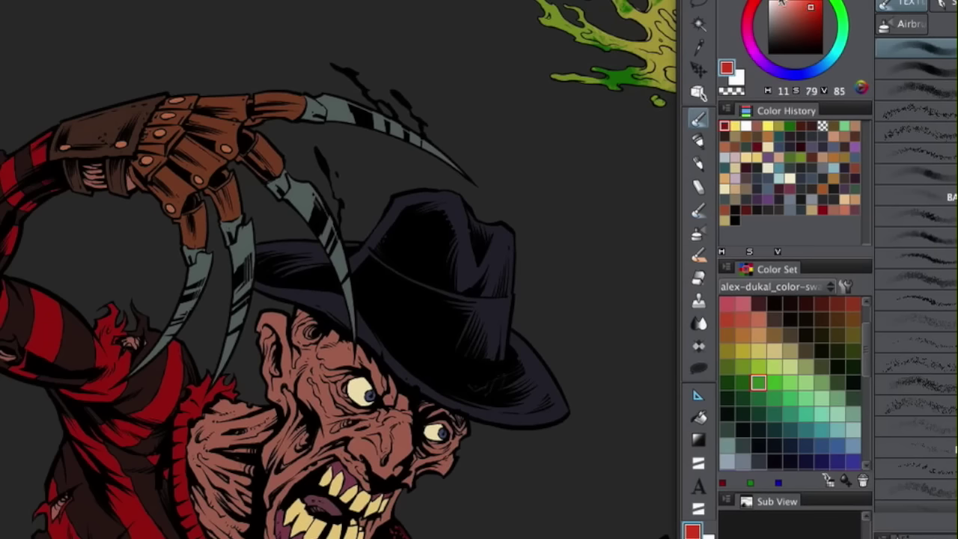
{"action": "left_click_drag", "start_coordinate": [500, 282], "coordinate": [530, 183]}
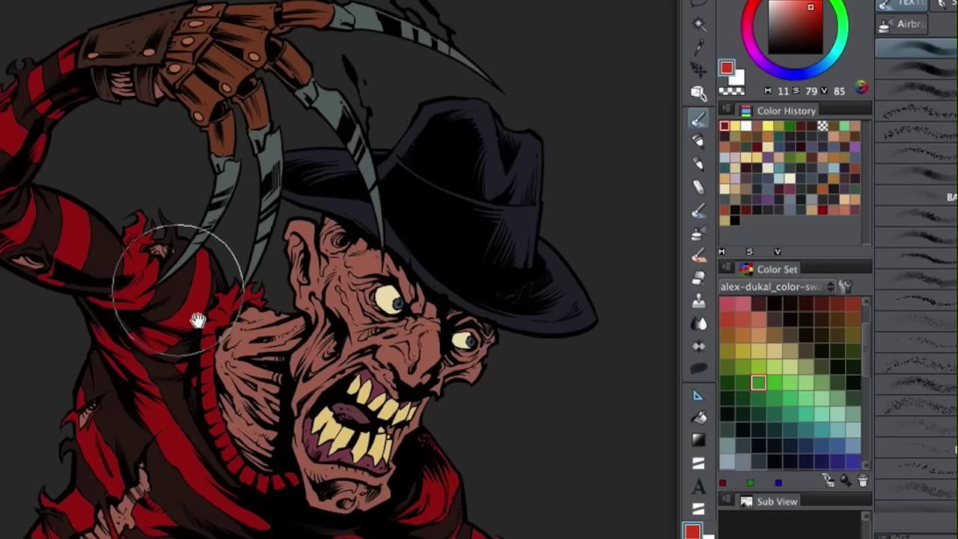
Brush the brighter red onto the sweater's red stripes across the shoulder, chest, torso and raised arm.
{"action": "left_click_drag", "start_coordinate": [181, 285], "coordinate": [185, 327]}
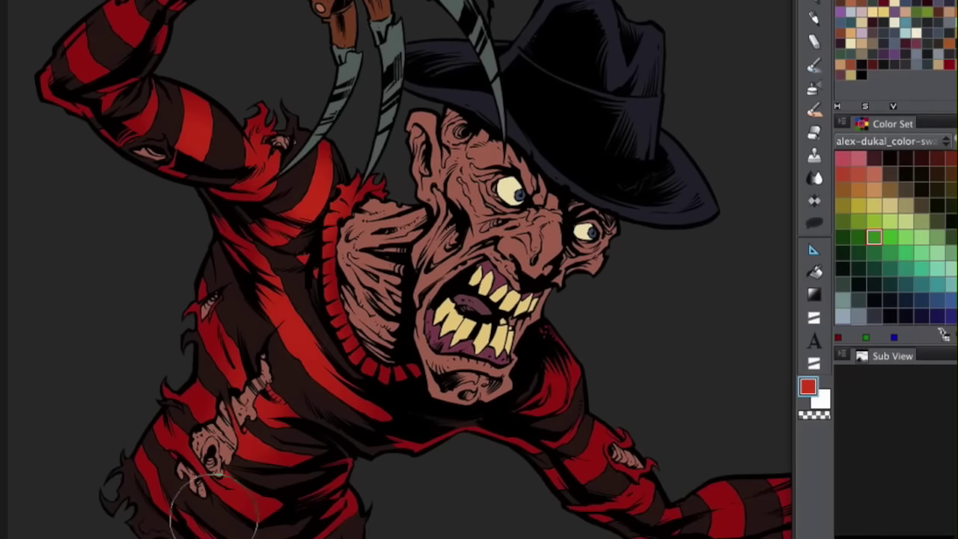
{"action": "left_click_drag", "start_coordinate": [457, 267], "coordinate": [460, 233]}
{"action": "left_click_drag", "start_coordinate": [460, 169], "coordinate": [443, 315]}
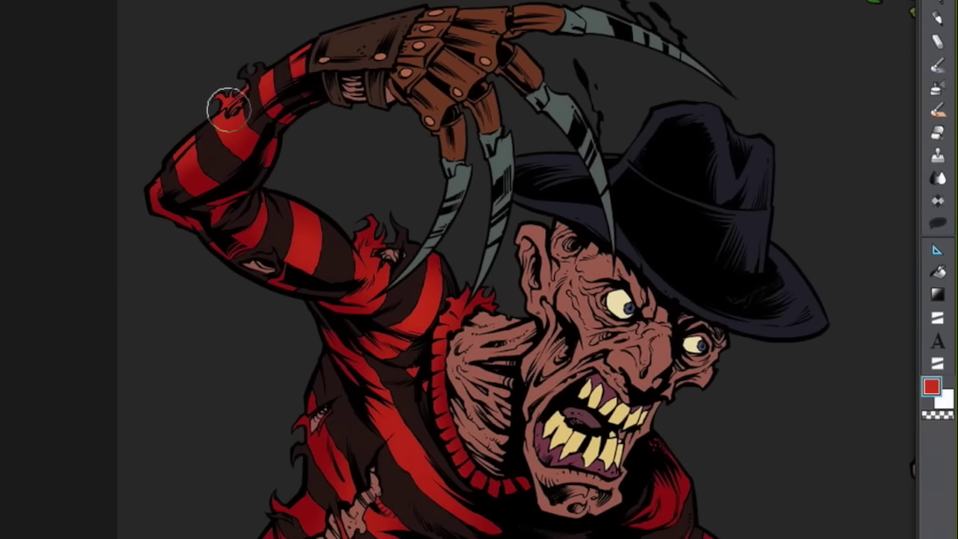
{"action": "left_click_drag", "start_coordinate": [607, 199], "coordinate": [502, 7]}
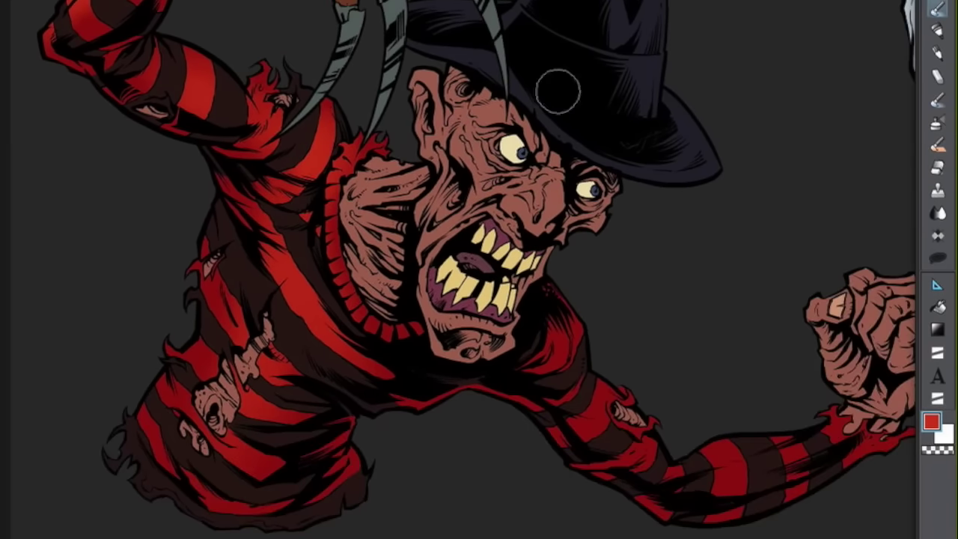
Enlarge the brush and continue the brighter red highlights along the lowered arm's stripes and the rest of the sweater.
{"action": "key", "text": "]"}
{"action": "key", "text": "]"}
{"action": "mouse_move", "coordinate": [584, 284]}
{"action": "left_mouse_down"}
{"action": "mouse_move", "coordinate": [559, 264]}
{"action": "mouse_move", "coordinate": [558, 317]}
{"action": "left_mouse_up"}
{"action": "mouse_move", "coordinate": [588, 354]}
{"action": "left_mouse_down"}
{"action": "mouse_move", "coordinate": [577, 354]}
{"action": "mouse_move", "coordinate": [604, 392]}
{"action": "left_mouse_up"}
{"action": "key", "text": "]"}
{"action": "mouse_move", "coordinate": [699, 395]}
{"action": "left_mouse_down"}
{"action": "mouse_move", "coordinate": [625, 390]}
{"action": "mouse_move", "coordinate": [658, 395]}
{"action": "mouse_move", "coordinate": [680, 445]}
{"action": "left_mouse_up"}
{"action": "left_click_drag", "start_coordinate": [295, 151], "coordinate": [381, 196]}
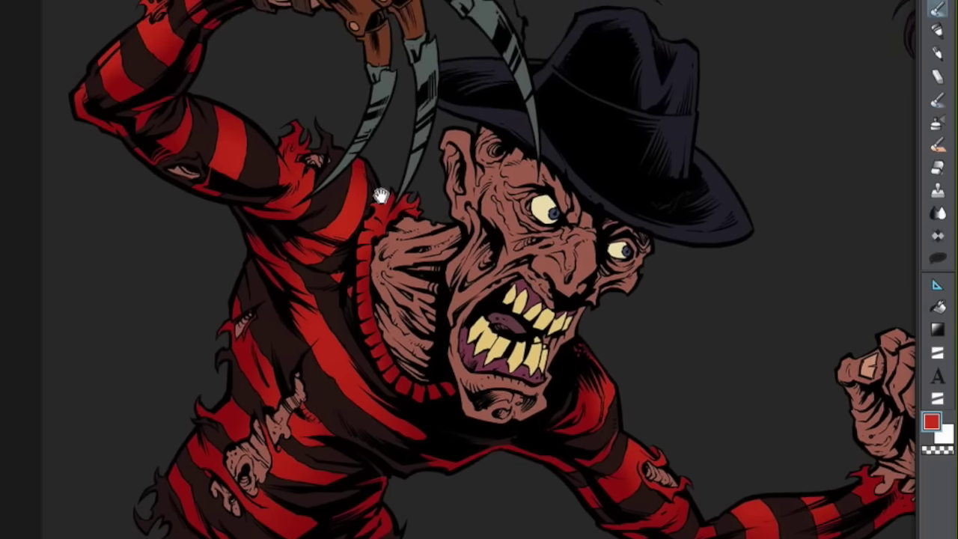
{"action": "left_click_drag", "start_coordinate": [501, 191], "coordinate": [570, 221]}
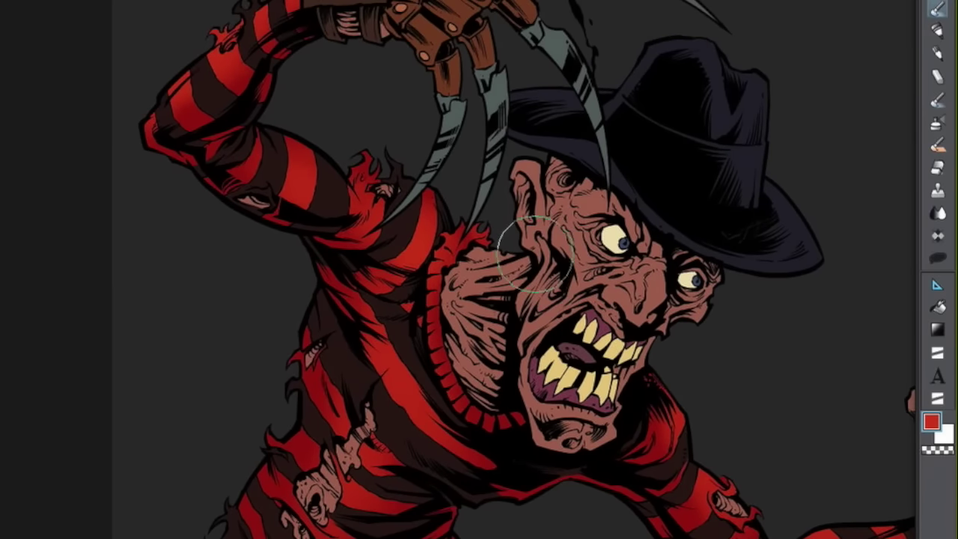
{"action": "left_click_drag", "start_coordinate": [565, 265], "coordinate": [502, 269]}
{"action": "left_click_drag", "start_coordinate": [443, 364], "coordinate": [443, 405]}
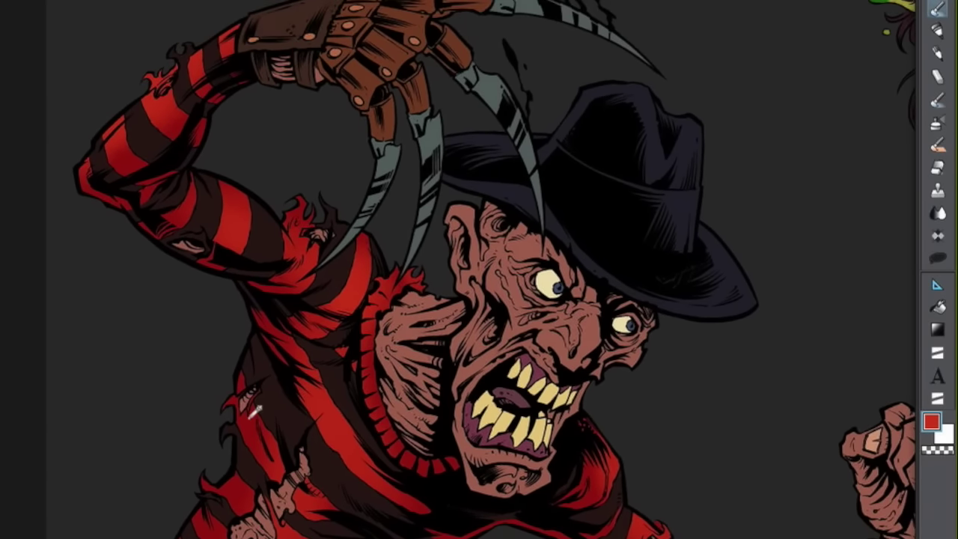
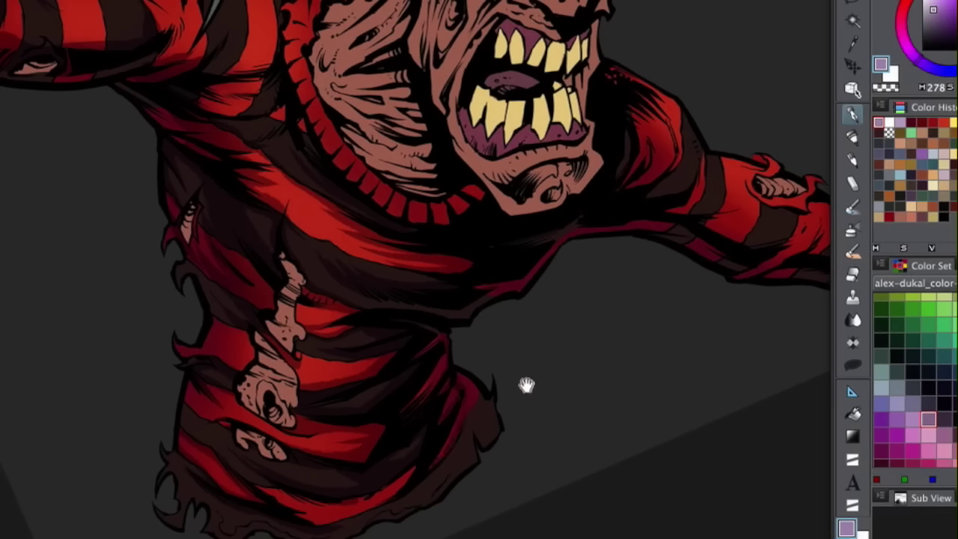
Brush muted purple shadows on the Shadow layer over the sweater's torso stripes and raised sleeve.
{"action": "left_click_drag", "start_coordinate": [522, 443], "coordinate": [537, 384]}
{"action": "left_click_drag", "start_coordinate": [487, 229], "coordinate": [497, 428]}
{"action": "scroll", "coordinate": [319, 299], "scroll_direction": "up", "scroll_amount": 1}
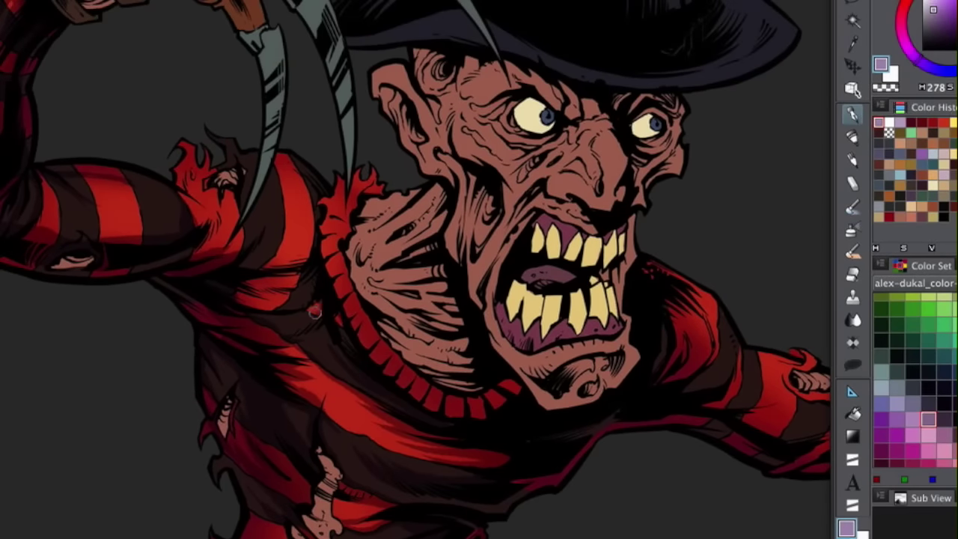
{"action": "left_click_drag", "start_coordinate": [454, 336], "coordinate": [496, 362]}
{"action": "left_click_drag", "start_coordinate": [489, 175], "coordinate": [620, 314]}
{"action": "left_click_drag", "start_coordinate": [434, 389], "coordinate": [491, 479]}
{"action": "left_click_drag", "start_coordinate": [421, 281], "coordinate": [288, 279]}
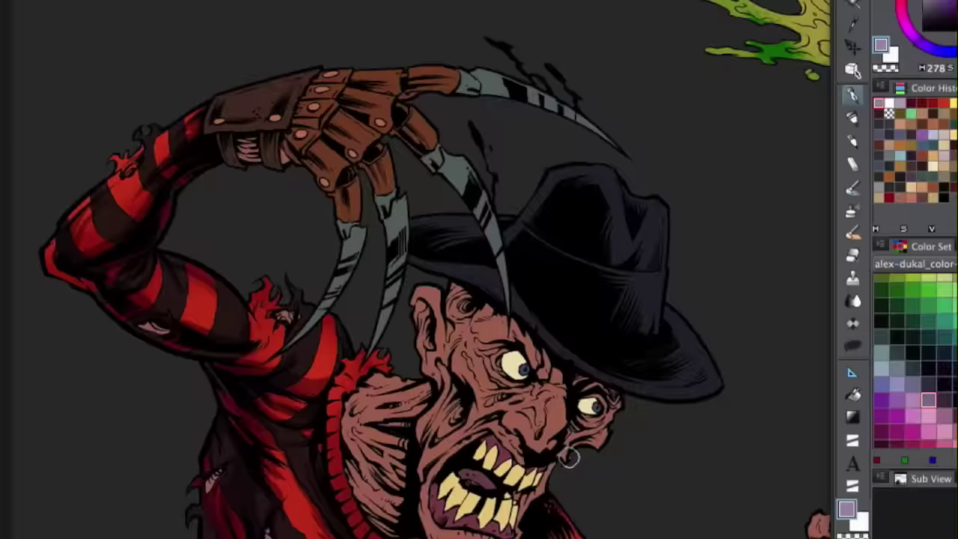
{"action": "scroll", "coordinate": [572, 459], "scroll_direction": "down", "scroll_amount": 3}
{"action": "left_click_drag", "start_coordinate": [620, 382], "coordinate": [582, 268]}
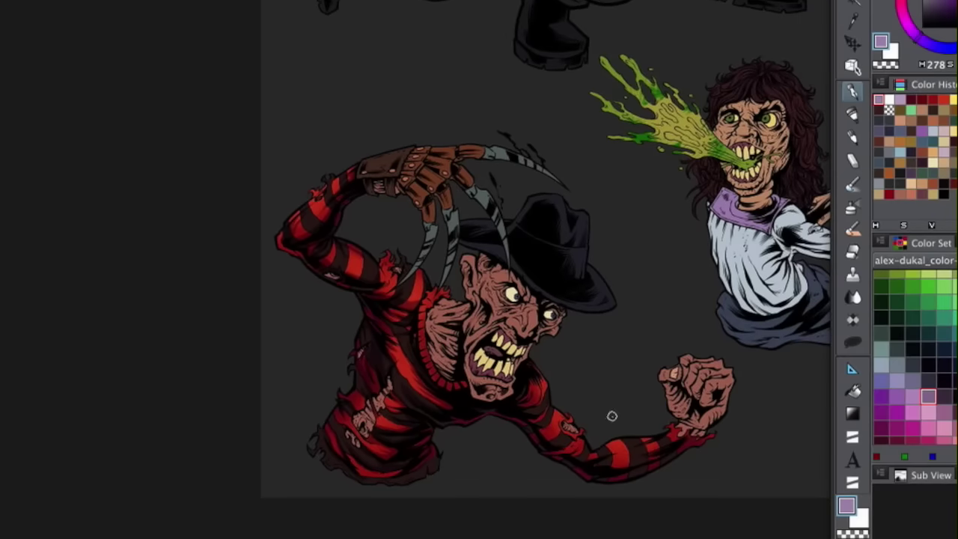
{"action": "scroll", "coordinate": [583, 400], "scroll_direction": "down", "scroll_amount": 2}
Shade the ribs of the sweater's red collar with the muted purple, around the neck up to its torn end.
{"action": "scroll", "coordinate": [581, 406], "scroll_direction": "up", "scroll_amount": 5}
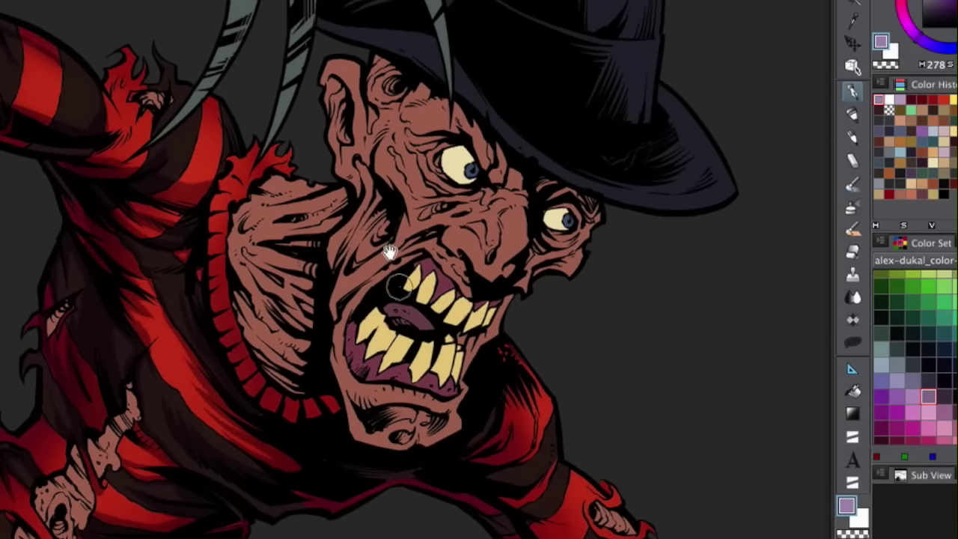
{"action": "left_click_drag", "start_coordinate": [367, 253], "coordinate": [408, 195]}
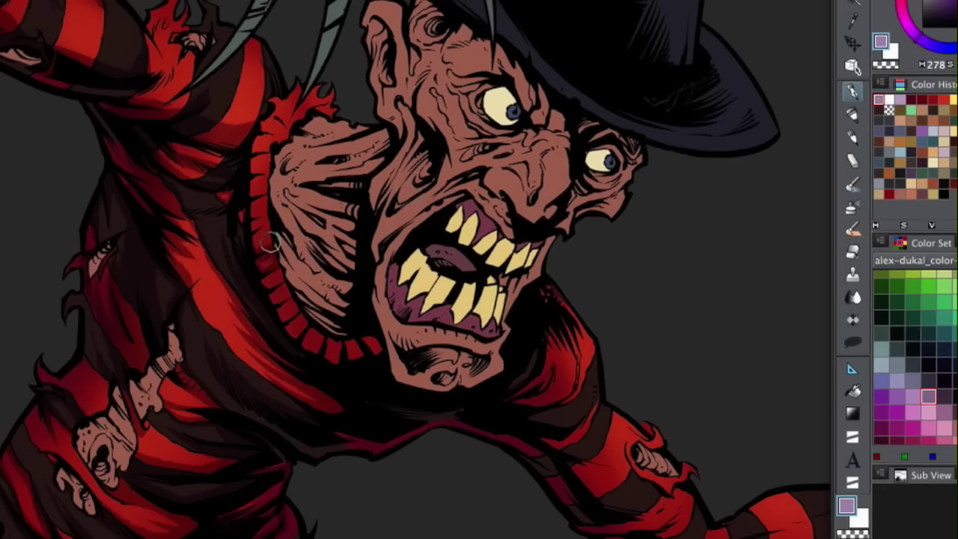
{"action": "scroll", "coordinate": [273, 224], "scroll_direction": "down", "scroll_amount": 5}
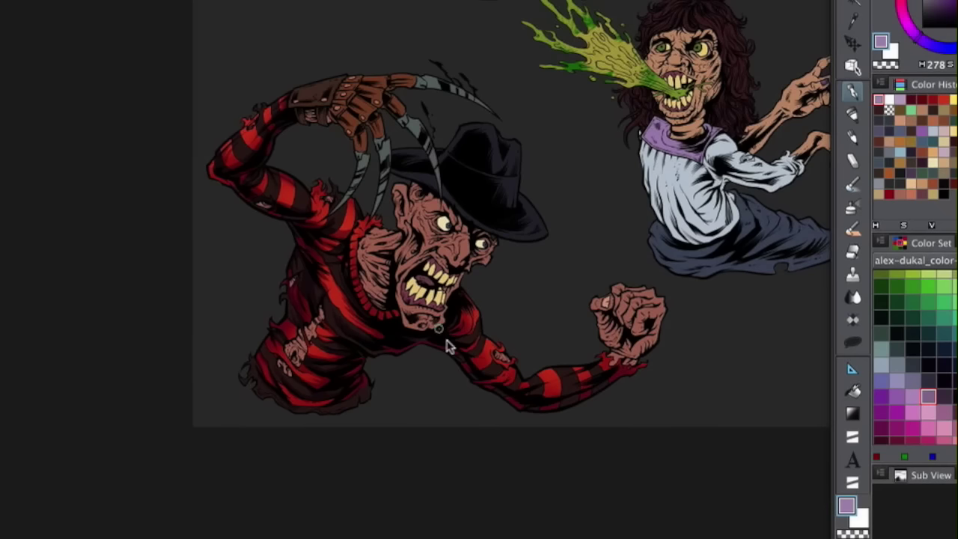
{"action": "scroll", "coordinate": [446, 344], "scroll_direction": "down", "scroll_amount": 2}
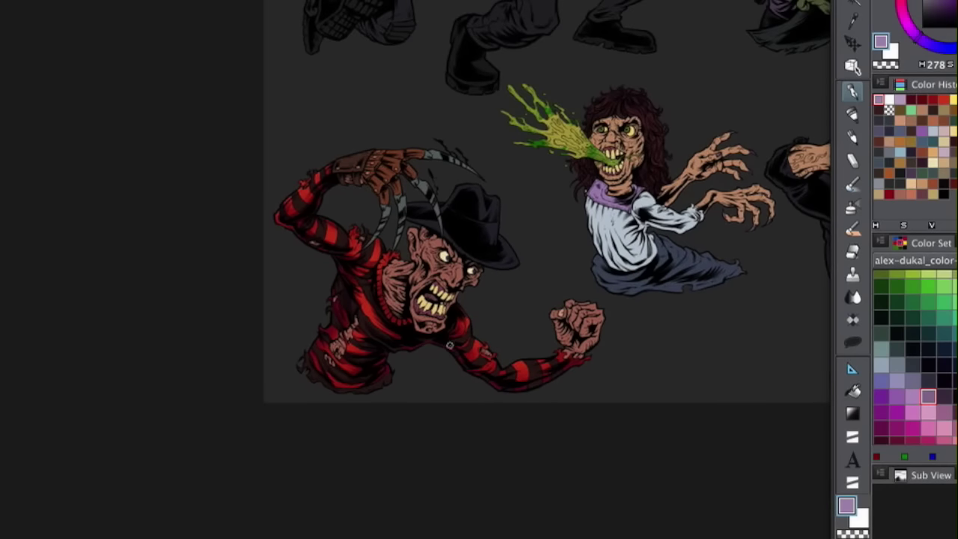
{"action": "scroll", "coordinate": [449, 344], "scroll_direction": "up", "scroll_amount": 5}
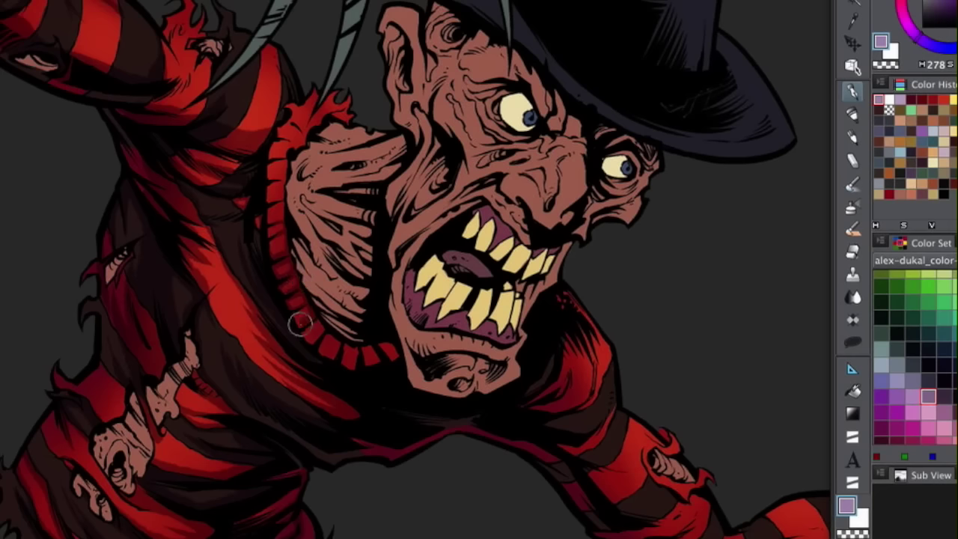
{"action": "mouse_move", "coordinate": [447, 281]}
{"action": "left_mouse_down"}
{"action": "mouse_move", "coordinate": [481, 282]}
{"action": "mouse_move", "coordinate": [507, 359]}
{"action": "mouse_move", "coordinate": [517, 357]}
{"action": "mouse_move", "coordinate": [522, 315]}
{"action": "left_mouse_up"}
{"action": "left_click_drag", "start_coordinate": [400, 365], "coordinate": [375, 320]}
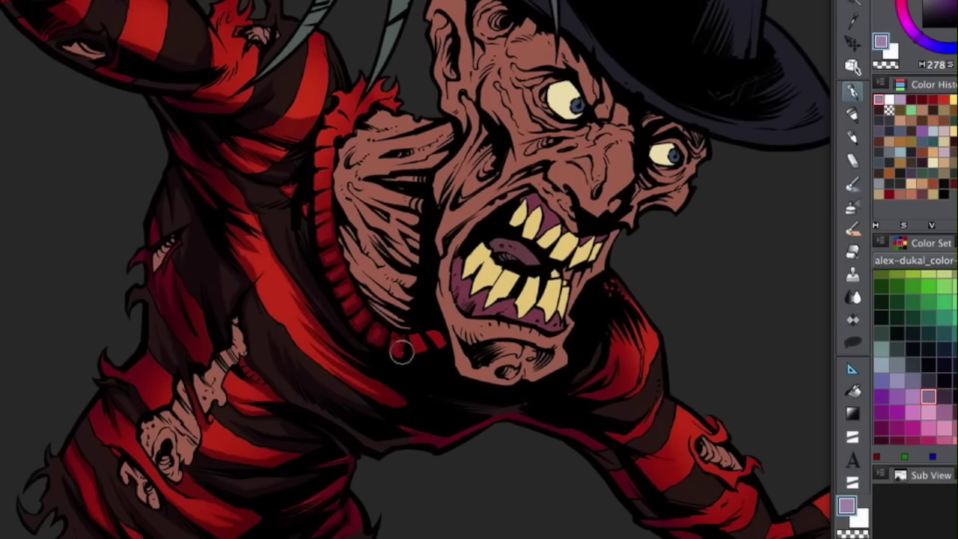
{"action": "left_click_drag", "start_coordinate": [440, 348], "coordinate": [430, 328]}
{"action": "mouse_move", "coordinate": [514, 142]}
{"action": "left_mouse_down"}
{"action": "mouse_move", "coordinate": [586, 244]}
{"action": "mouse_move", "coordinate": [647, 236]}
{"action": "left_mouse_up"}
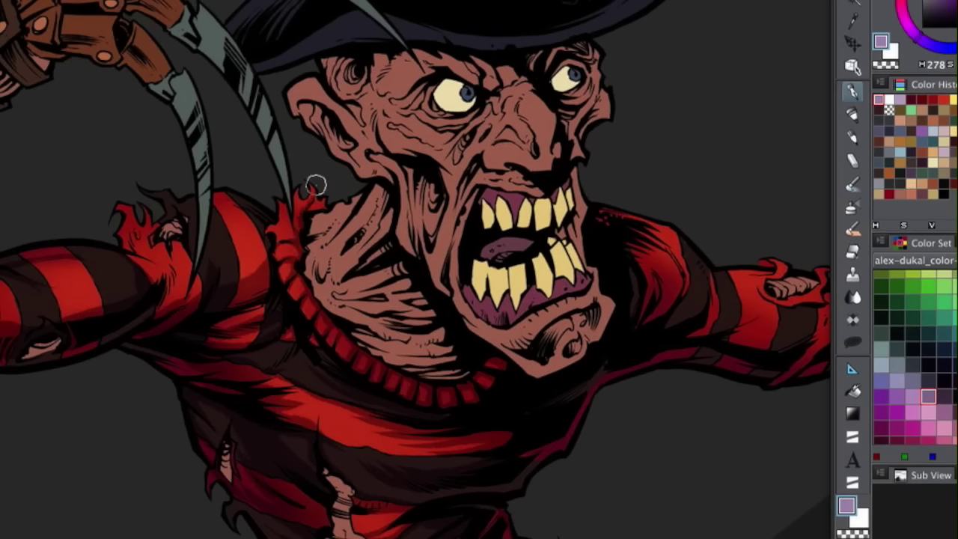
{"action": "mouse_move", "coordinate": [502, 280]}
{"action": "left_mouse_down"}
{"action": "mouse_move", "coordinate": [526, 267]}
{"action": "mouse_move", "coordinate": [500, 266]}
{"action": "left_mouse_up"}
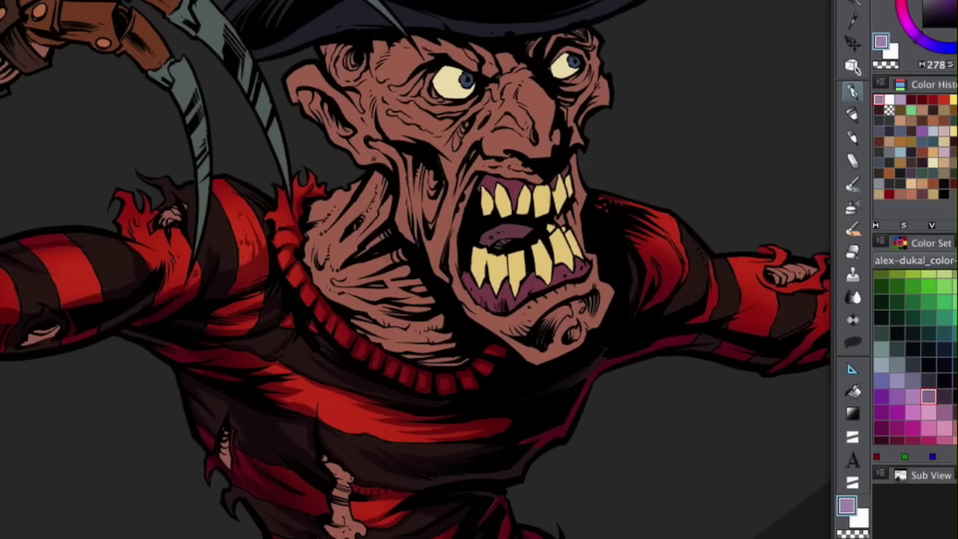
Brush purple shadows onto the shoulder and upper sleeve of the arm with the bare fist.
{"action": "left_click_drag", "start_coordinate": [170, 249], "coordinate": [267, 258]}
{"action": "left_click_drag", "start_coordinate": [376, 321], "coordinate": [247, 293]}
{"action": "left_click_drag", "start_coordinate": [383, 367], "coordinate": [179, 351]}
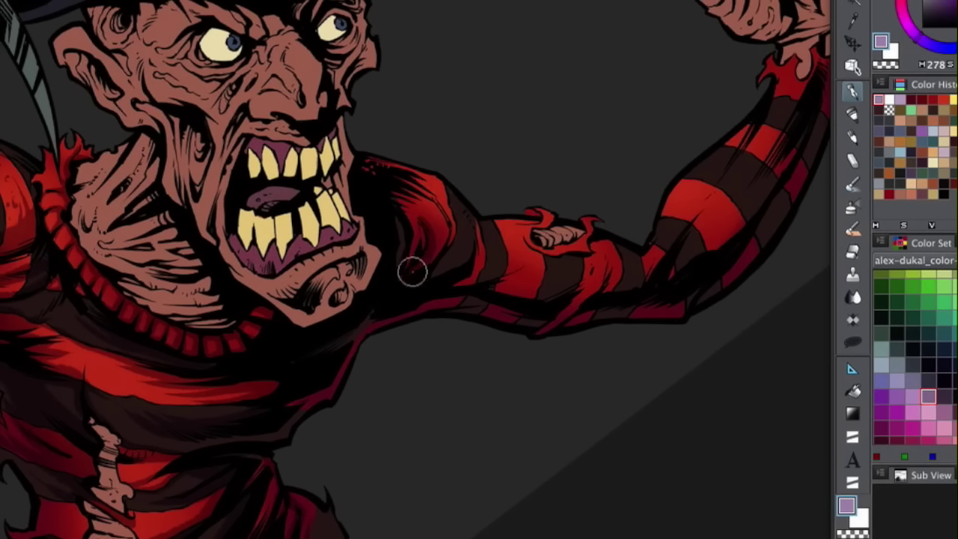
{"action": "left_click_drag", "start_coordinate": [387, 199], "coordinate": [446, 217]}
{"action": "left_click_drag", "start_coordinate": [423, 188], "coordinate": [444, 216]}
{"action": "scroll", "coordinate": [448, 183], "scroll_direction": "right", "scroll_amount": 1}
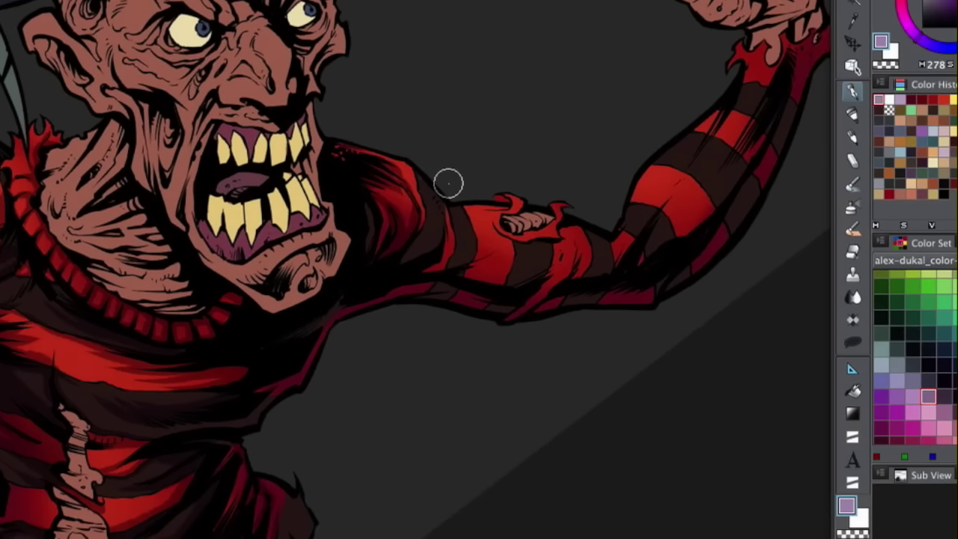
{"action": "left_click_drag", "start_coordinate": [443, 216], "coordinate": [436, 260]}
Deepen the shadows around the elbow and the underside of the sleeve on the bare-fisted arm.
{"action": "mouse_move", "coordinate": [599, 269]}
{"action": "left_mouse_down"}
{"action": "mouse_move", "coordinate": [641, 357]}
{"action": "mouse_move", "coordinate": [610, 485]}
{"action": "mouse_move", "coordinate": [473, 508]}
{"action": "left_mouse_up"}
{"action": "left_click_drag", "start_coordinate": [532, 374], "coordinate": [296, 125]}
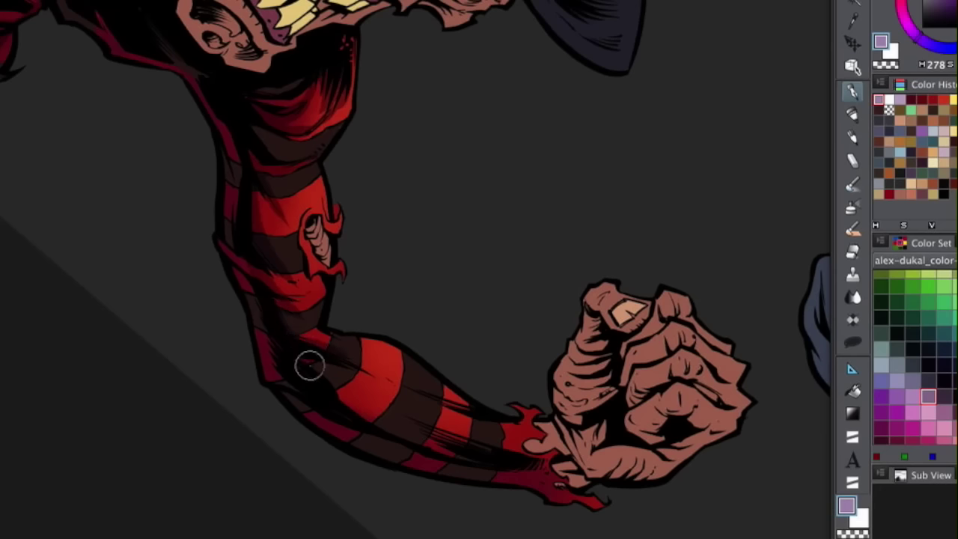
{"action": "left_click_drag", "start_coordinate": [421, 282], "coordinate": [505, 369]}
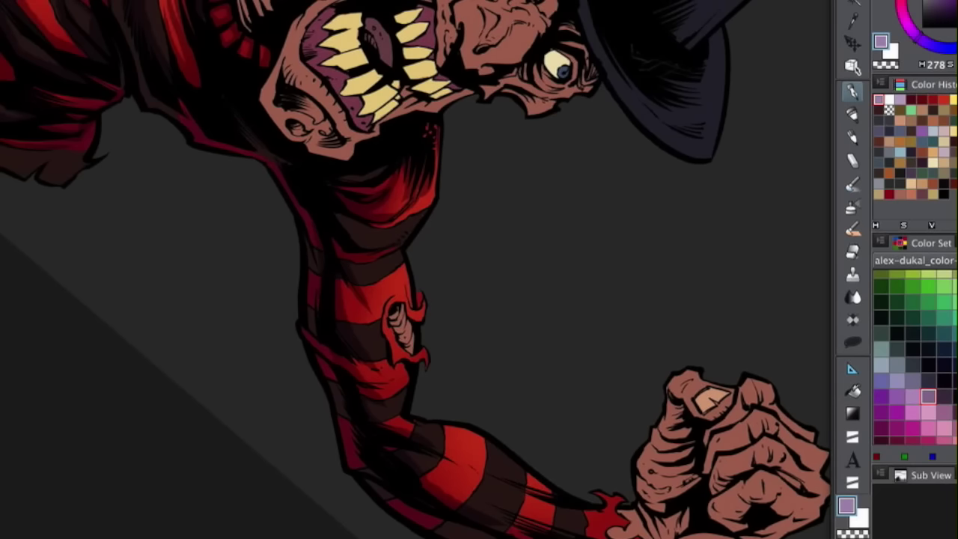
{"action": "left_click_drag", "start_coordinate": [613, 269], "coordinate": [607, 234]}
{"action": "left_click_drag", "start_coordinate": [627, 193], "coordinate": [153, 213]}
{"action": "left_click_drag", "start_coordinate": [545, 252], "coordinate": [502, 232]}
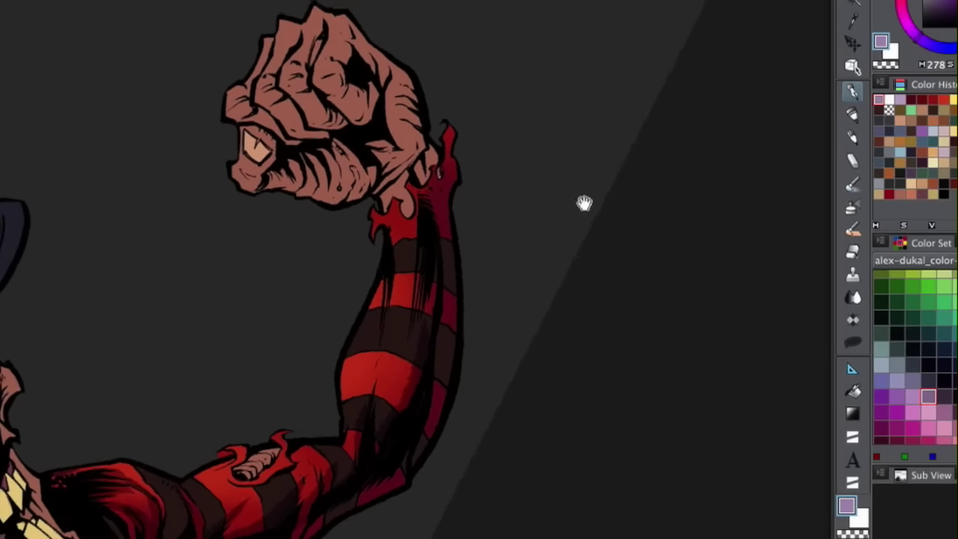
Shade the forearm stripes and the torn cuff below the bare fist with the muted purple.
{"action": "left_click_drag", "start_coordinate": [583, 203], "coordinate": [651, 136]}
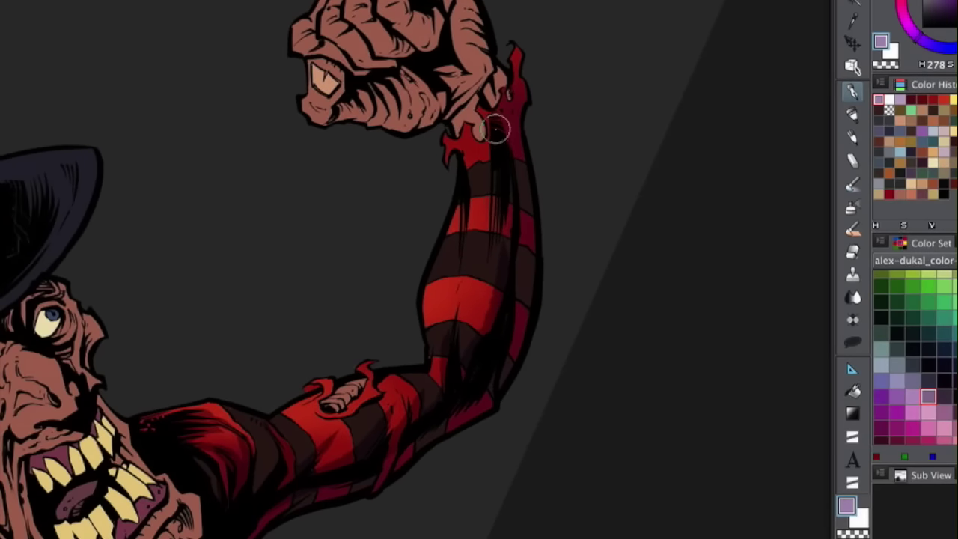
{"action": "left_click_drag", "start_coordinate": [498, 190], "coordinate": [489, 298]}
{"action": "left_click_drag", "start_coordinate": [503, 159], "coordinate": [503, 292]}
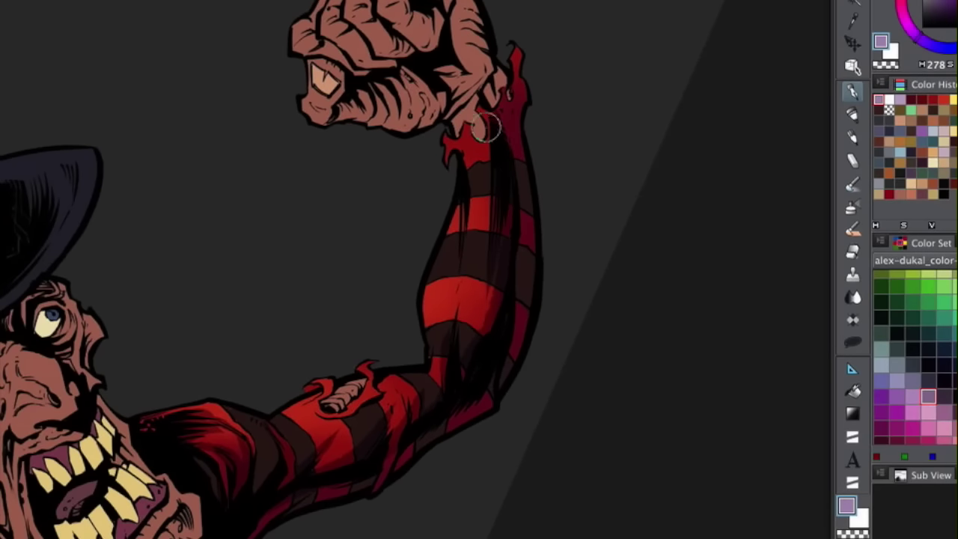
{"action": "mouse_move", "coordinate": [462, 129]}
{"action": "left_mouse_down"}
{"action": "mouse_move", "coordinate": [458, 385]}
{"action": "mouse_move", "coordinate": [460, 256]}
{"action": "mouse_move", "coordinate": [443, 392]}
{"action": "mouse_move", "coordinate": [424, 305]}
{"action": "mouse_move", "coordinate": [453, 177]}
{"action": "left_mouse_up"}
{"action": "left_click_drag", "start_coordinate": [565, 305], "coordinate": [574, 348]}
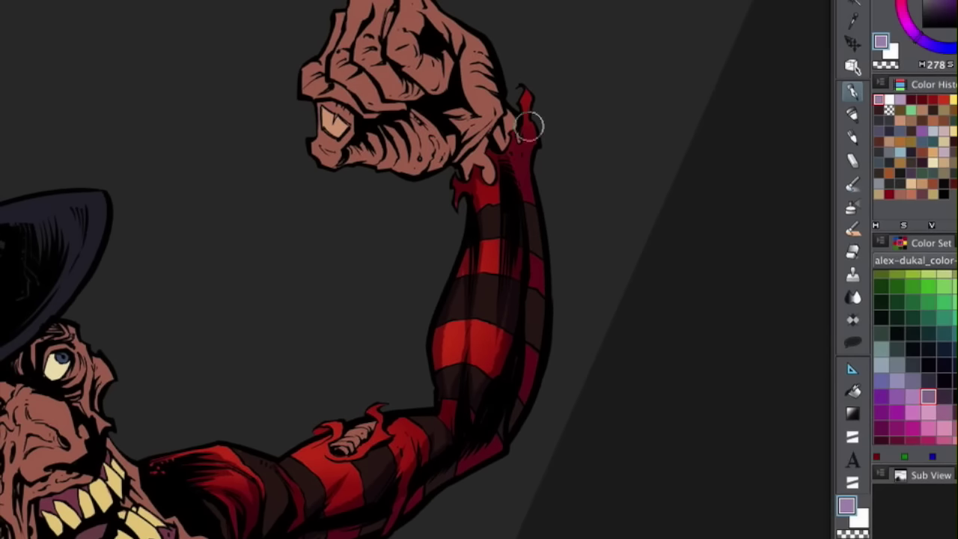
{"action": "mouse_move", "coordinate": [525, 89]}
{"action": "left_mouse_down"}
{"action": "mouse_move", "coordinate": [545, 300]}
{"action": "mouse_move", "coordinate": [516, 436]}
{"action": "left_mouse_up"}
{"action": "left_click_drag", "start_coordinate": [530, 279], "coordinate": [639, 117]}
Review the sweater's shadows on the whole figure and up close with the canvas upright.
{"action": "scroll", "coordinate": [667, 317], "scroll_direction": "down", "scroll_amount": 3}
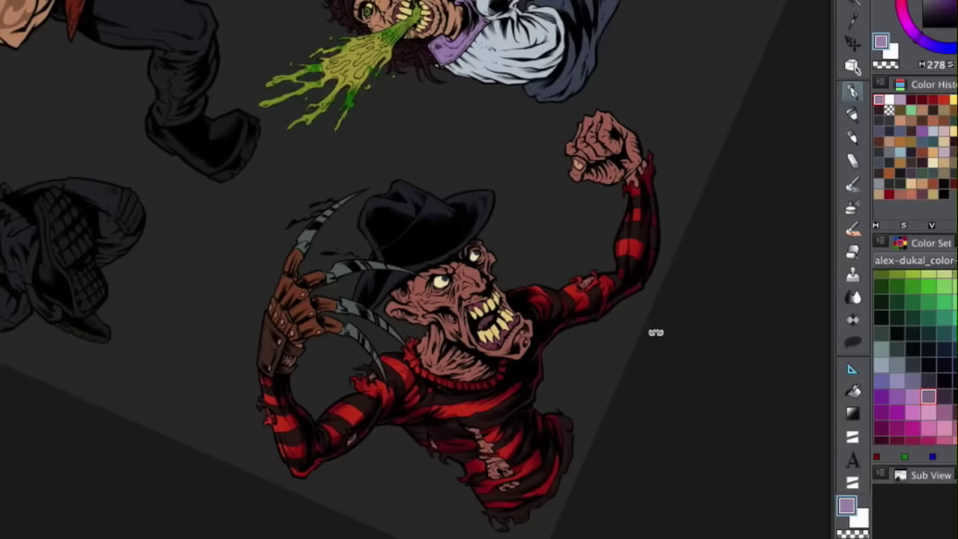
{"action": "key", "text": "ctrl+at"}
{"action": "scroll", "coordinate": [695, 434], "scroll_direction": "down", "scroll_amount": 2}
{"action": "scroll", "coordinate": [695, 438], "scroll_direction": "up", "scroll_amount": 6}
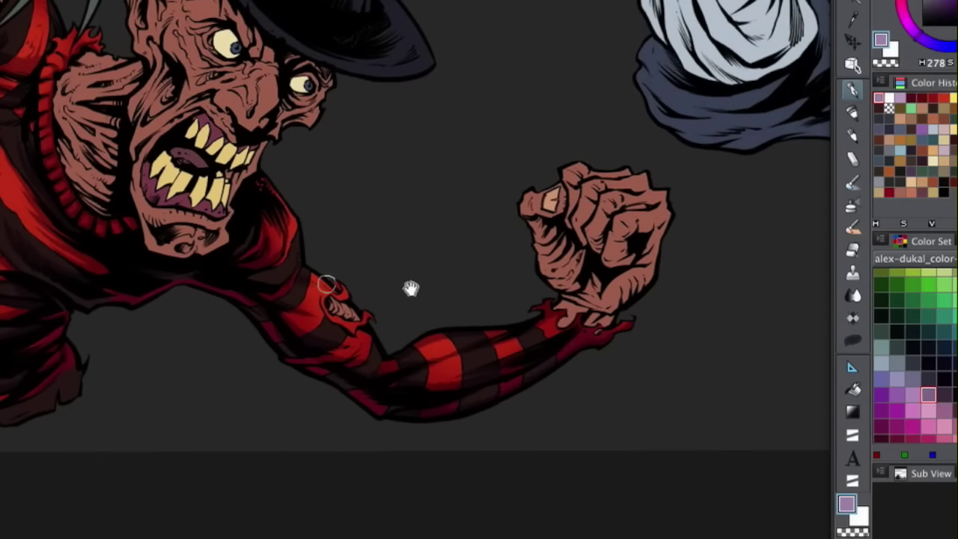
{"action": "left_click_drag", "start_coordinate": [464, 300], "coordinate": [532, 349]}
{"action": "left_click_drag", "start_coordinate": [364, 255], "coordinate": [561, 355]}
{"action": "left_click_drag", "start_coordinate": [469, 322], "coordinate": [502, 420]}
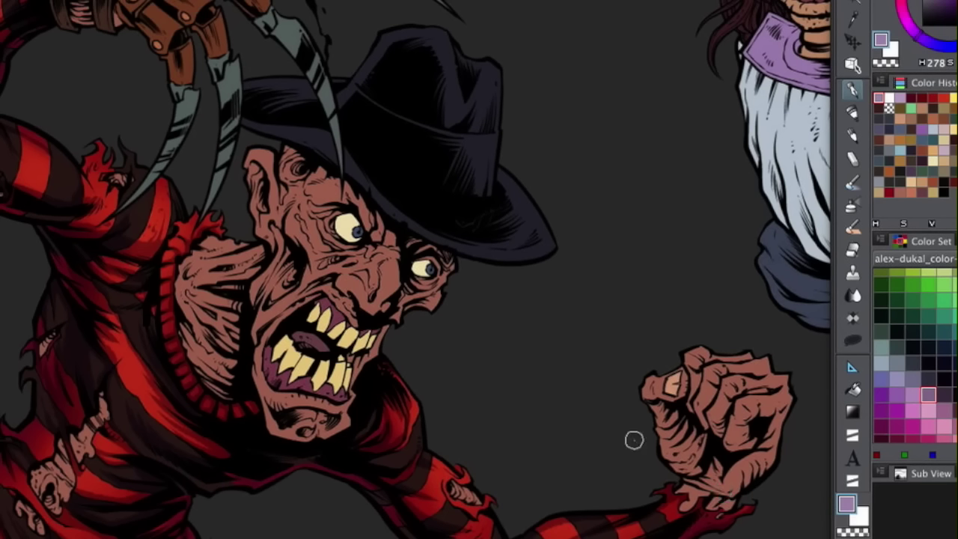
{"action": "scroll", "coordinate": [556, 423], "scroll_direction": "down", "scroll_amount": 3}
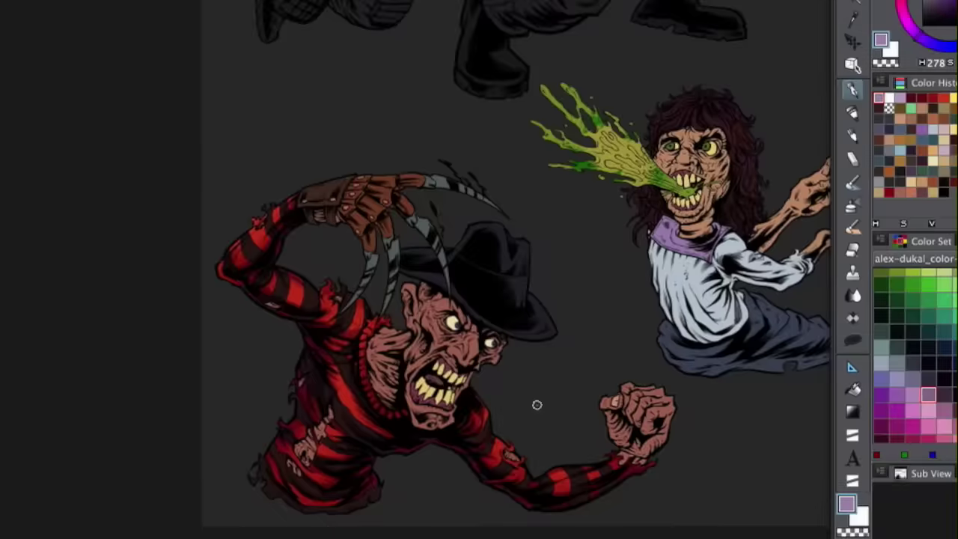
Lasso narrow, irregular areas along the red chest stripe and the shaded stripe at the torso's side.
{"action": "scroll", "coordinate": [419, 352], "scroll_direction": "up", "scroll_amount": 3}
{"action": "scroll", "coordinate": [355, 315], "scroll_direction": "up", "scroll_amount": 1}
{"action": "left_click_drag", "start_coordinate": [357, 302], "coordinate": [416, 190]}
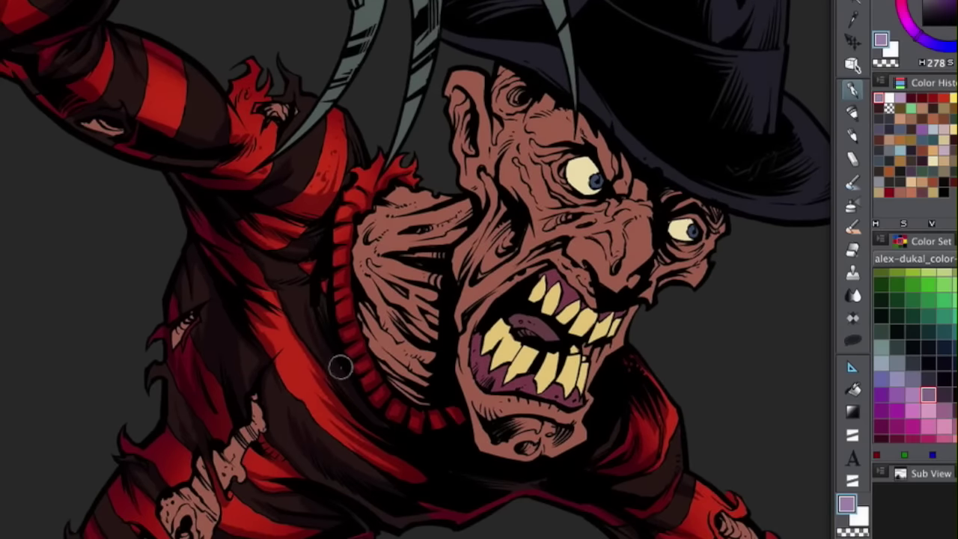
{"action": "key", "text": "m"}
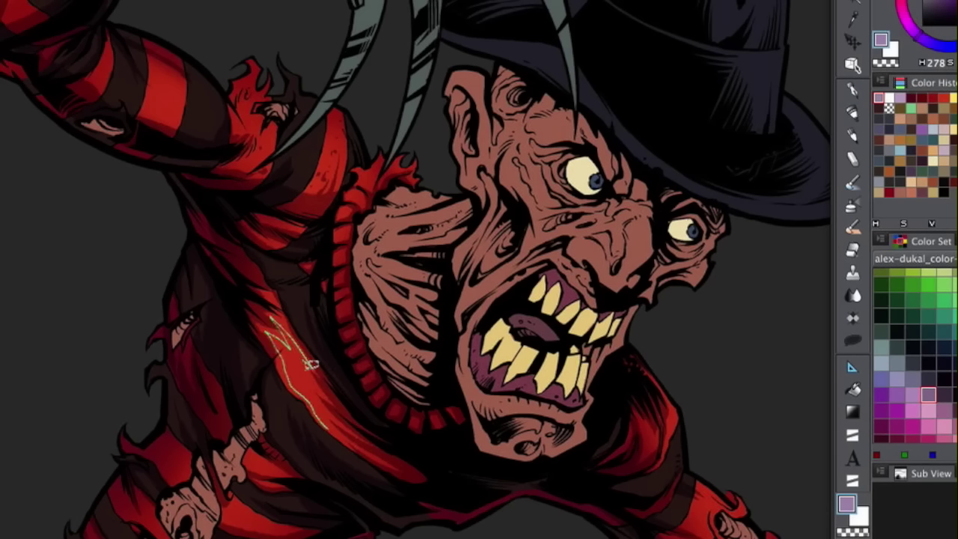
{"action": "left_click_drag", "start_coordinate": [383, 459], "coordinate": [362, 452]}
{"action": "mouse_move", "coordinate": [229, 418]}
{"action": "left_mouse_down"}
{"action": "mouse_move", "coordinate": [214, 383]}
{"action": "mouse_move", "coordinate": [230, 421]}
{"action": "left_mouse_up"}
{"action": "left_click_drag", "start_coordinate": [370, 415], "coordinate": [371, 469]}
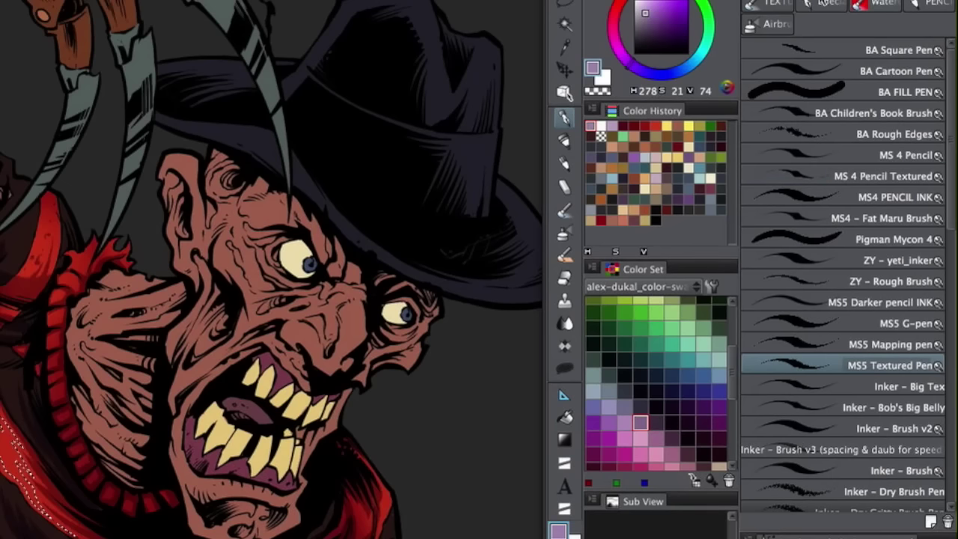
{"action": "left_click", "coordinate": [822, 2]}
{"action": "left_click", "coordinate": [877, 3]}
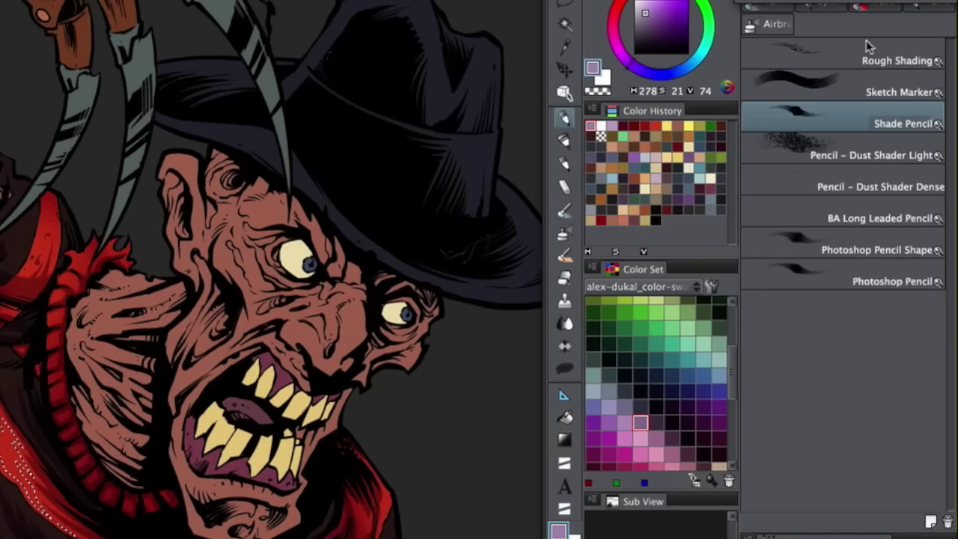
{"action": "left_click", "coordinate": [838, 344]}
{"action": "left_click", "coordinate": [750, 1]}
{"action": "left_click", "coordinate": [815, 2]}
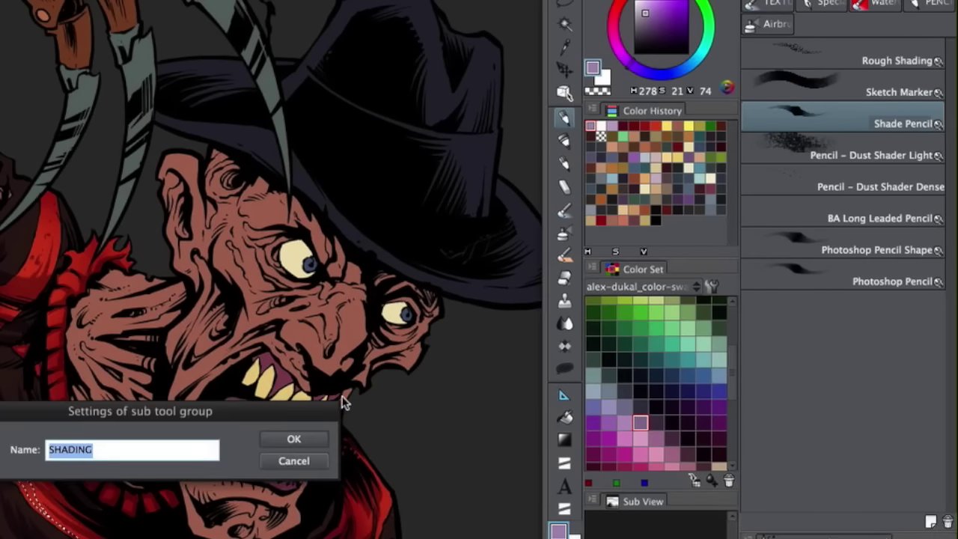
{"action": "left_click", "coordinate": [315, 443]}
Choose the BA Grunge 01 brush from the texture brushes.
{"action": "left_click", "coordinate": [776, 4]}
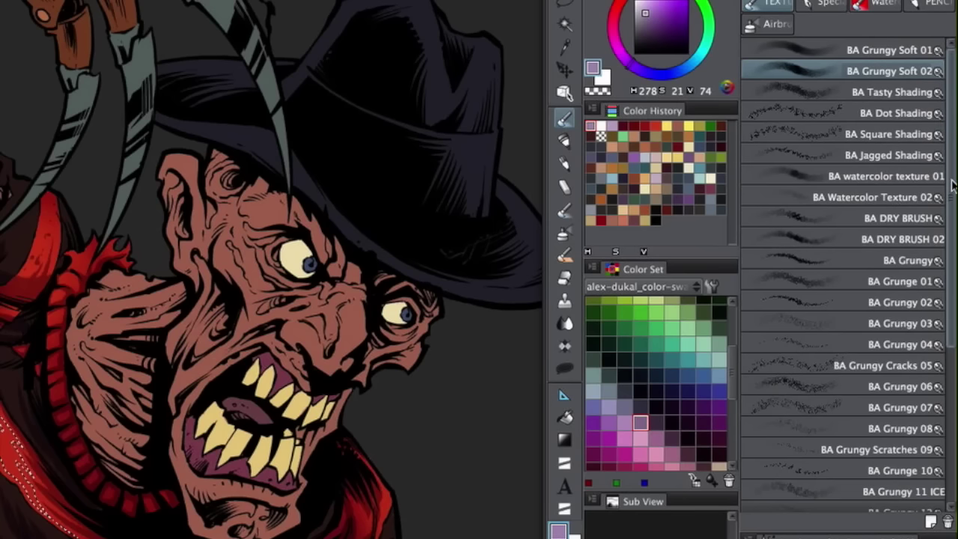
{"action": "scroll", "coordinate": [952, 185], "scroll_direction": "down", "scroll_amount": 1}
{"action": "left_click", "coordinate": [875, 206]}
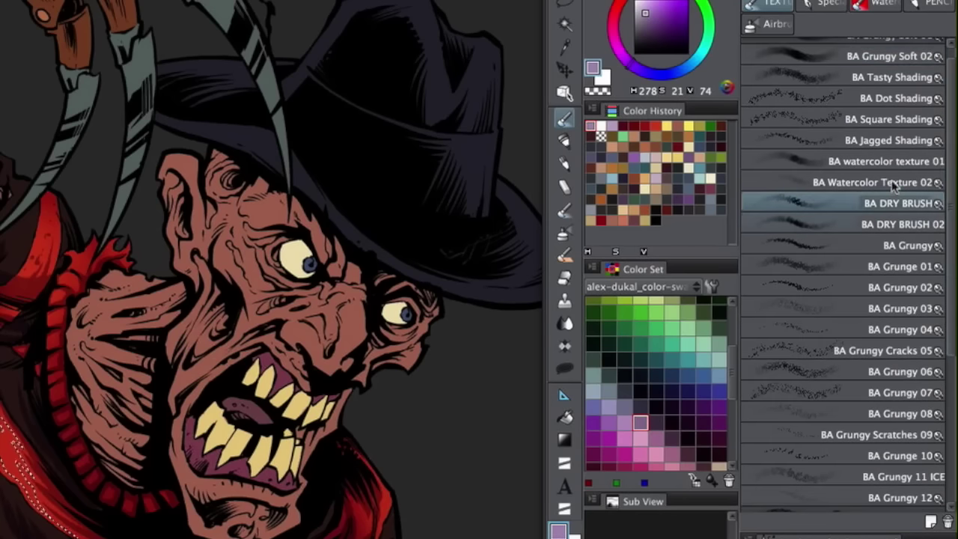
{"action": "scroll", "coordinate": [951, 119], "scroll_direction": "up", "scroll_amount": 1}
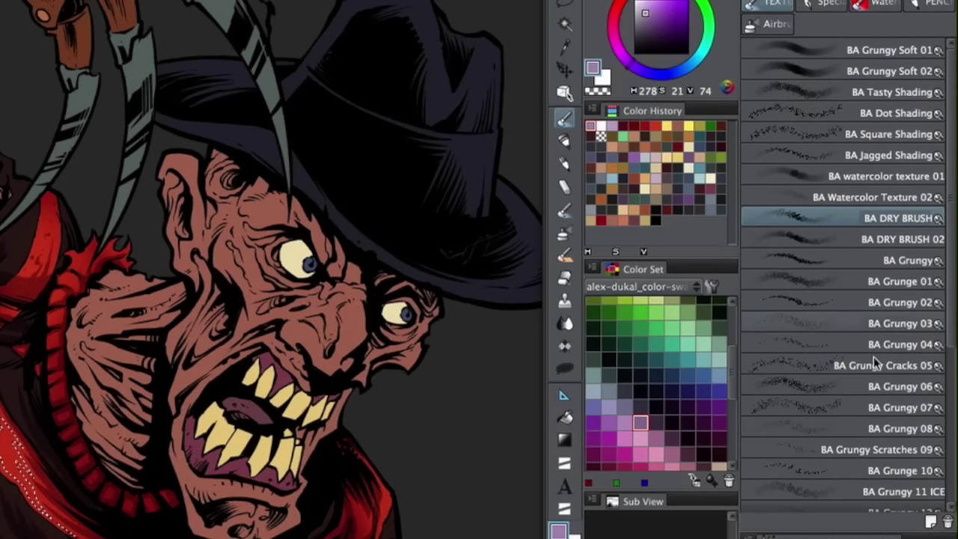
{"action": "left_click", "coordinate": [804, 282]}
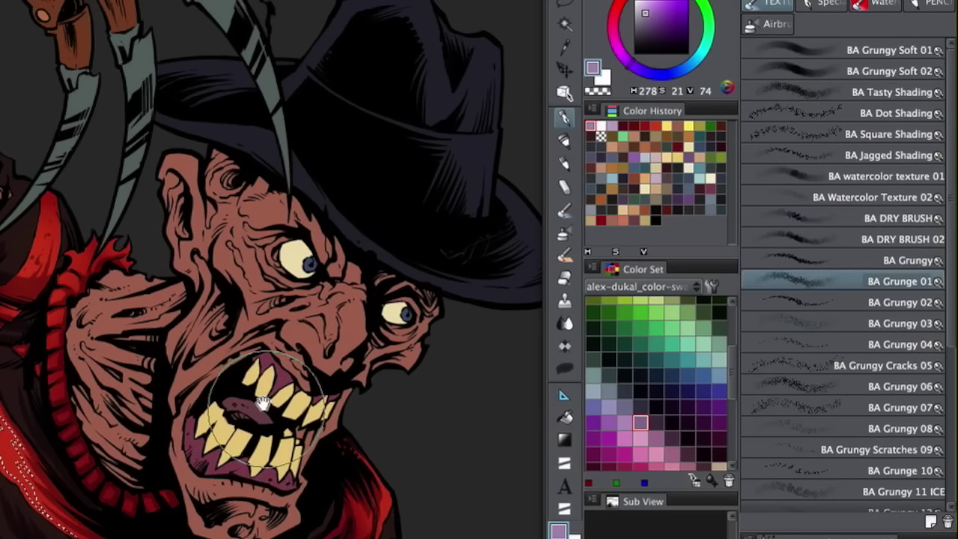
Brush orange highlights into the selected chest and side stripe areas on the COLORS layer and clear the selection.
{"action": "left_click_drag", "start_coordinate": [263, 403], "coordinate": [321, 357]}
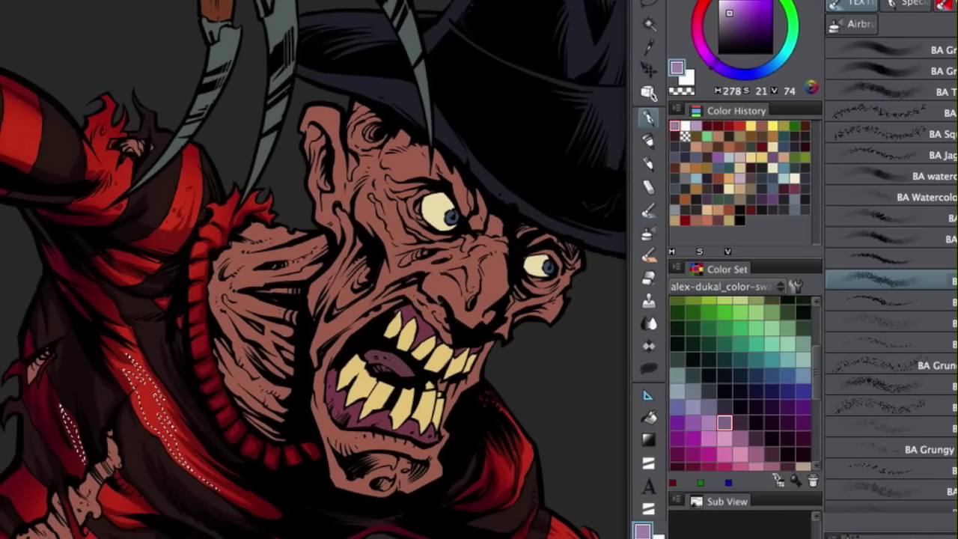
{"action": "left_click", "coordinate": [163, 431], "text": "alt"}
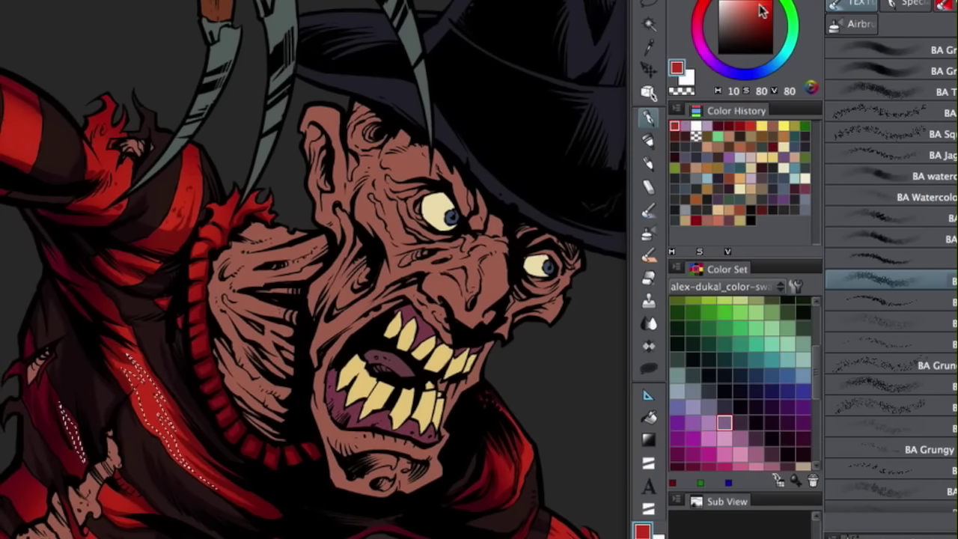
{"action": "left_click_drag", "start_coordinate": [762, 11], "coordinate": [708, 7]}
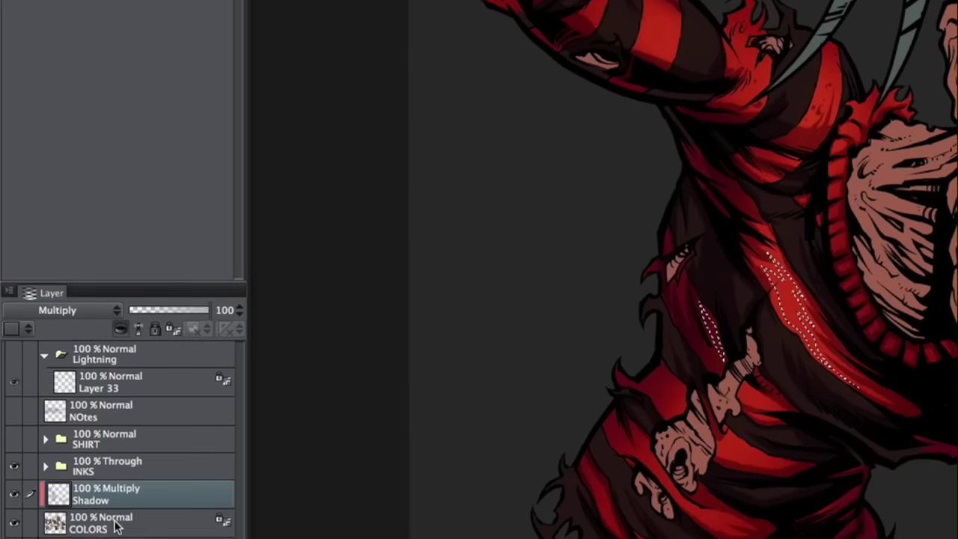
{"action": "left_click", "coordinate": [116, 522]}
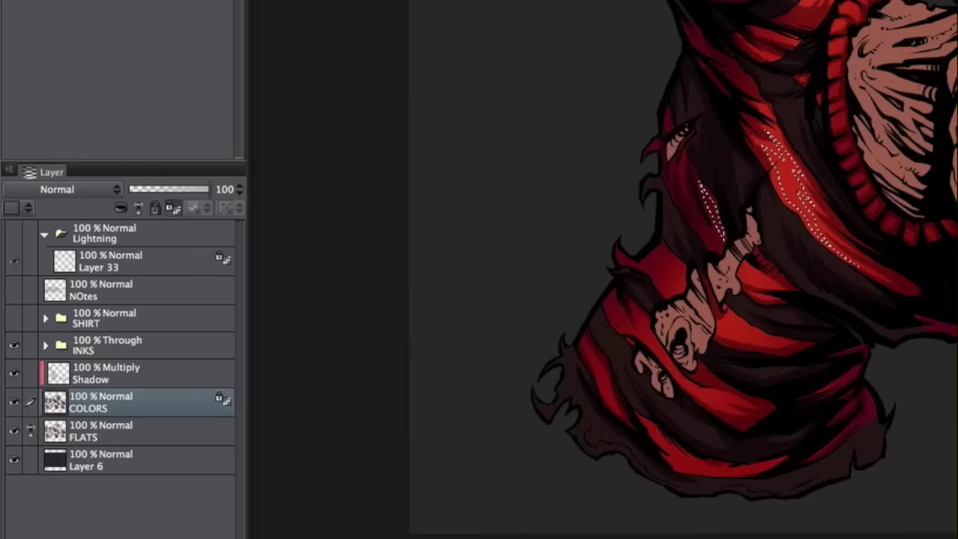
{"action": "key", "text": "super+d"}
{"action": "mouse_move", "coordinate": [799, 154]}
{"action": "left_mouse_down"}
{"action": "mouse_move", "coordinate": [764, 123]}
{"action": "mouse_move", "coordinate": [773, 189]}
{"action": "mouse_move", "coordinate": [793, 224]}
{"action": "mouse_move", "coordinate": [762, 209]}
{"action": "mouse_move", "coordinate": [778, 251]}
{"action": "mouse_move", "coordinate": [729, 178]}
{"action": "mouse_move", "coordinate": [682, 175]}
{"action": "mouse_move", "coordinate": [710, 226]}
{"action": "mouse_move", "coordinate": [739, 215]}
{"action": "mouse_move", "coordinate": [687, 184]}
{"action": "mouse_move", "coordinate": [769, 291]}
{"action": "mouse_move", "coordinate": [761, 159]}
{"action": "mouse_move", "coordinate": [779, 178]}
{"action": "mouse_move", "coordinate": [770, 131]}
{"action": "mouse_move", "coordinate": [749, 112]}
{"action": "mouse_move", "coordinate": [697, 188]}
{"action": "left_mouse_up"}
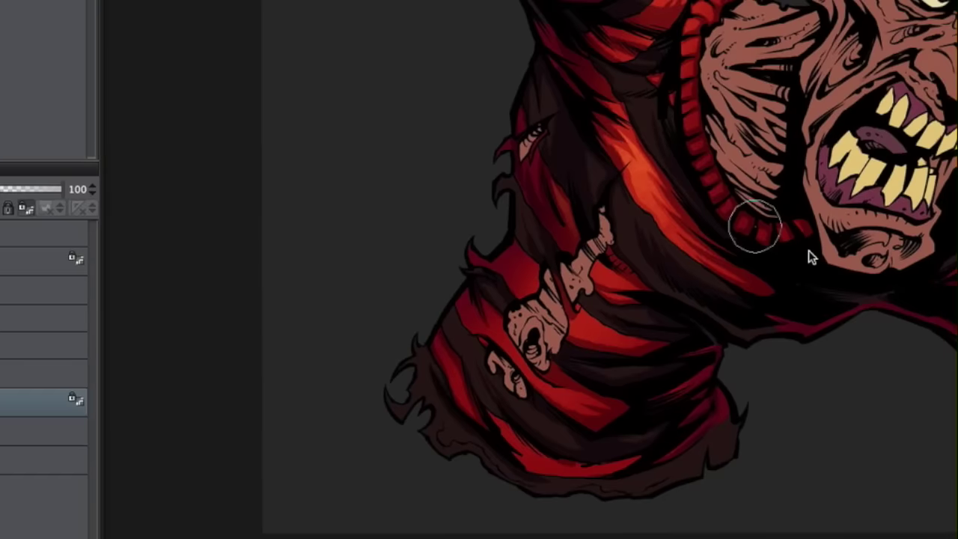
Lasso the upper ribs and torn tips of the red collar and brush orange highlights into them.
{"action": "key", "text": "super+minus"}
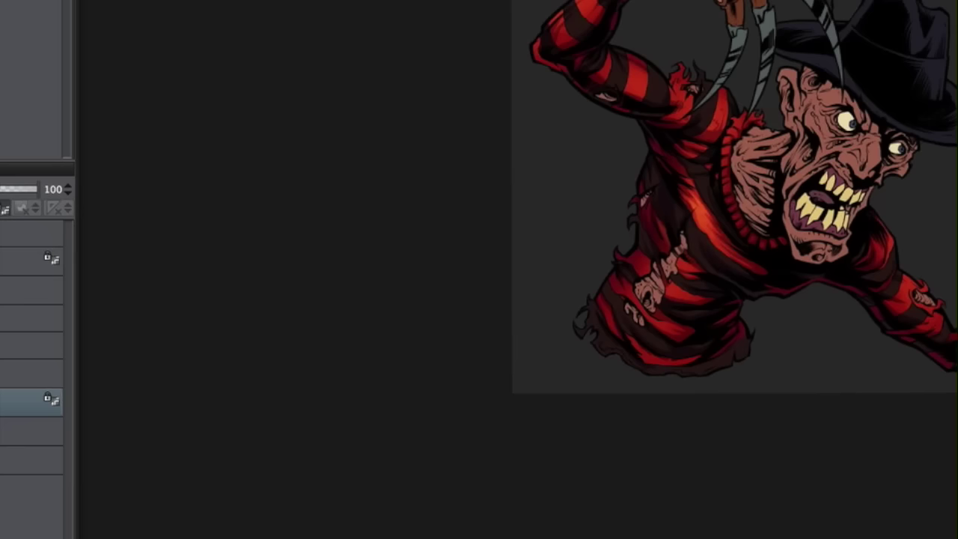
{"action": "scroll", "coordinate": [687, 101], "scroll_direction": "up", "scroll_amount": 5}
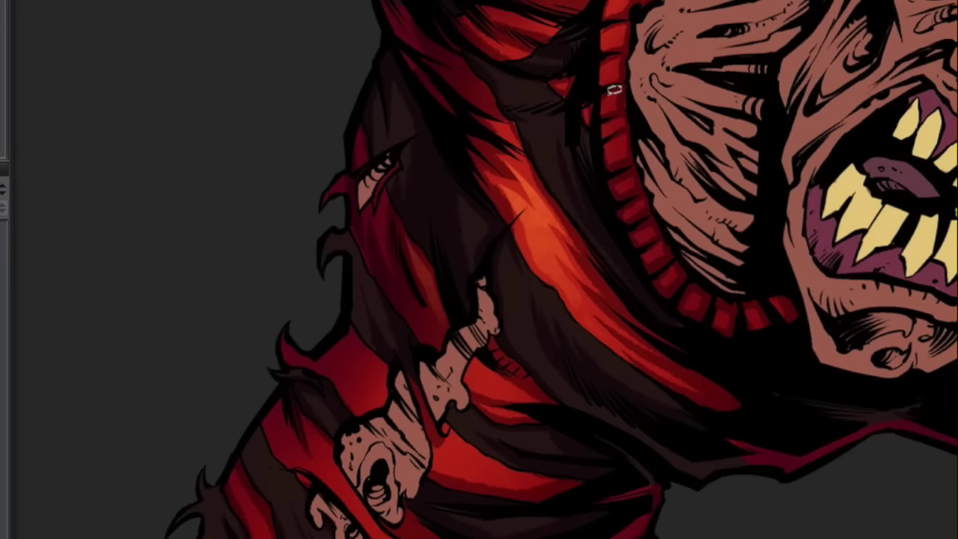
{"action": "mouse_move", "coordinate": [616, 60]}
{"action": "left_mouse_down"}
{"action": "mouse_move", "coordinate": [615, 75]}
{"action": "mouse_move", "coordinate": [607, 39]}
{"action": "left_mouse_up"}
{"action": "mouse_move", "coordinate": [618, 3]}
{"action": "left_mouse_down"}
{"action": "mouse_move", "coordinate": [650, 19]}
{"action": "mouse_move", "coordinate": [624, 26]}
{"action": "mouse_move", "coordinate": [650, 18]}
{"action": "mouse_move", "coordinate": [659, 55]}
{"action": "left_mouse_up"}
{"action": "left_click", "coordinate": [698, 32], "text": "shift"}
{"action": "left_click", "coordinate": [722, 23], "text": "shift"}
{"action": "left_click_drag", "start_coordinate": [621, 212], "coordinate": [619, 240]}
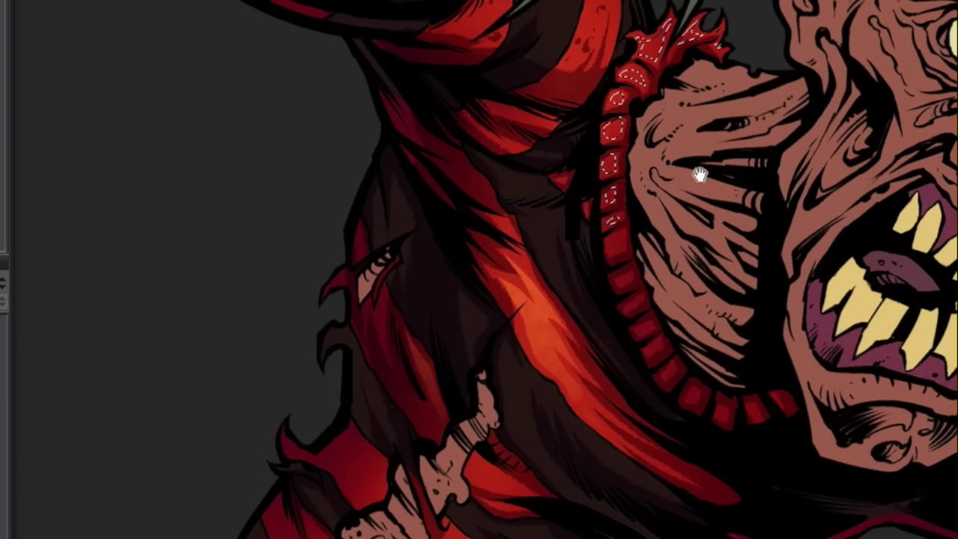
{"action": "left_click_drag", "start_coordinate": [699, 173], "coordinate": [727, 315]}
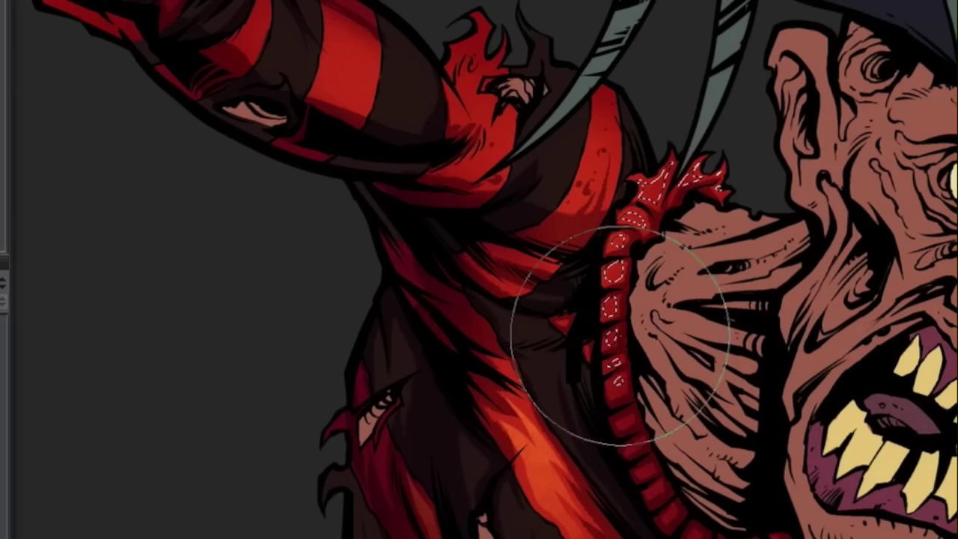
{"action": "mouse_move", "coordinate": [679, 172]}
{"action": "left_mouse_down"}
{"action": "mouse_move", "coordinate": [644, 236]}
{"action": "mouse_move", "coordinate": [635, 278]}
{"action": "mouse_move", "coordinate": [679, 171]}
{"action": "mouse_move", "coordinate": [726, 151]}
{"action": "mouse_move", "coordinate": [666, 272]}
{"action": "mouse_move", "coordinate": [690, 280]}
{"action": "left_mouse_up"}
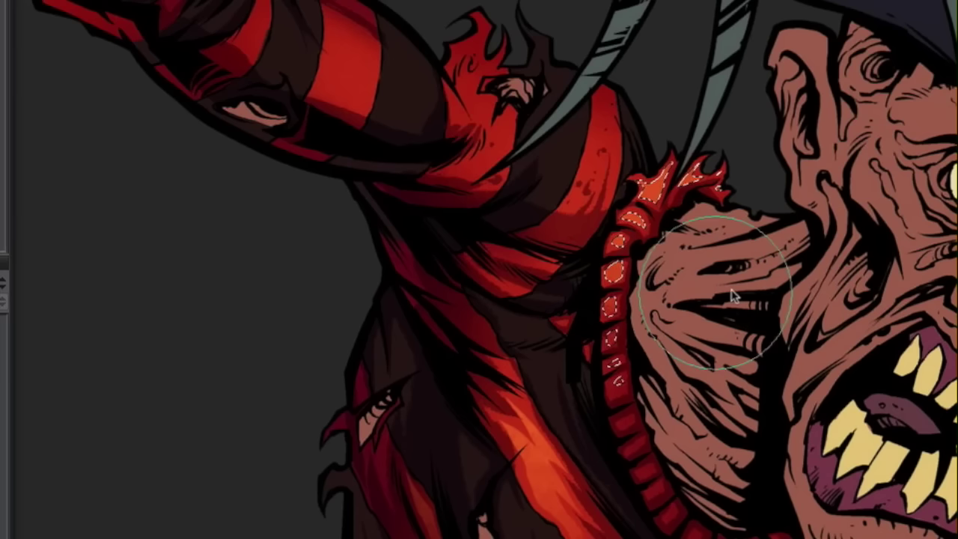
Lasso irregular highlight areas inside the red stripes of the raised sleeve.
{"action": "scroll", "coordinate": [716, 293], "scroll_direction": "down", "scroll_amount": 2}
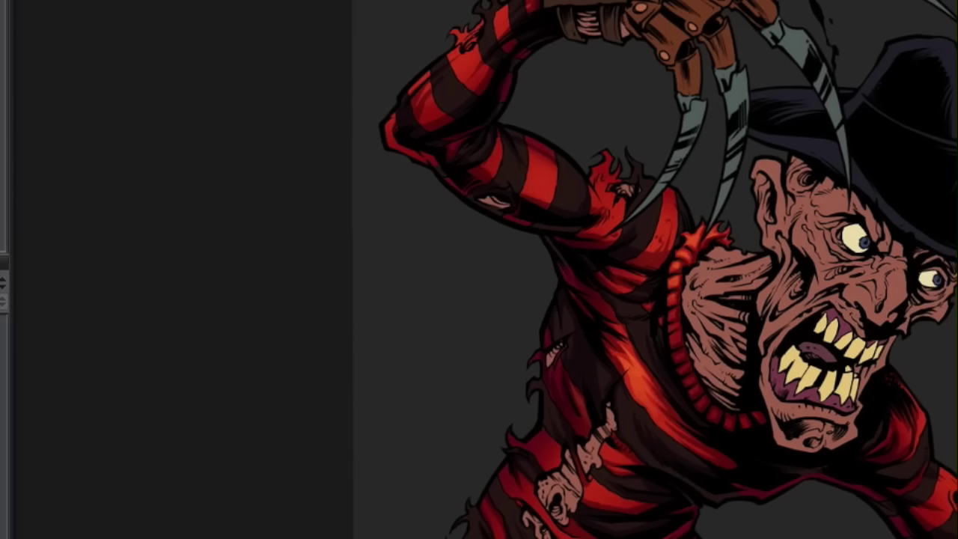
{"action": "scroll", "coordinate": [802, 378], "scroll_direction": "down", "scroll_amount": 2}
{"action": "left_click_drag", "start_coordinate": [805, 380], "coordinate": [759, 267]}
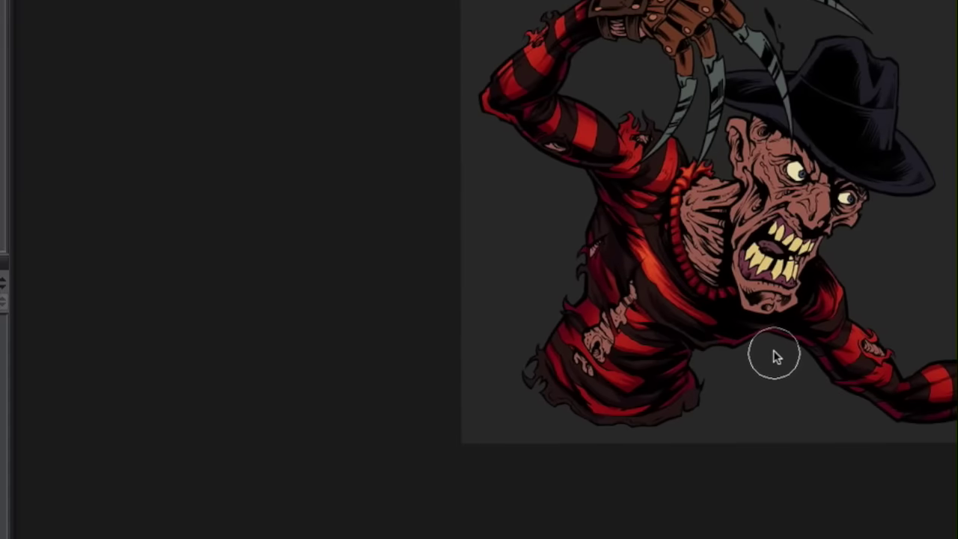
{"action": "scroll", "coordinate": [774, 351], "scroll_direction": "down", "scroll_amount": 1}
{"action": "scroll", "coordinate": [775, 351], "scroll_direction": "up", "scroll_amount": 1}
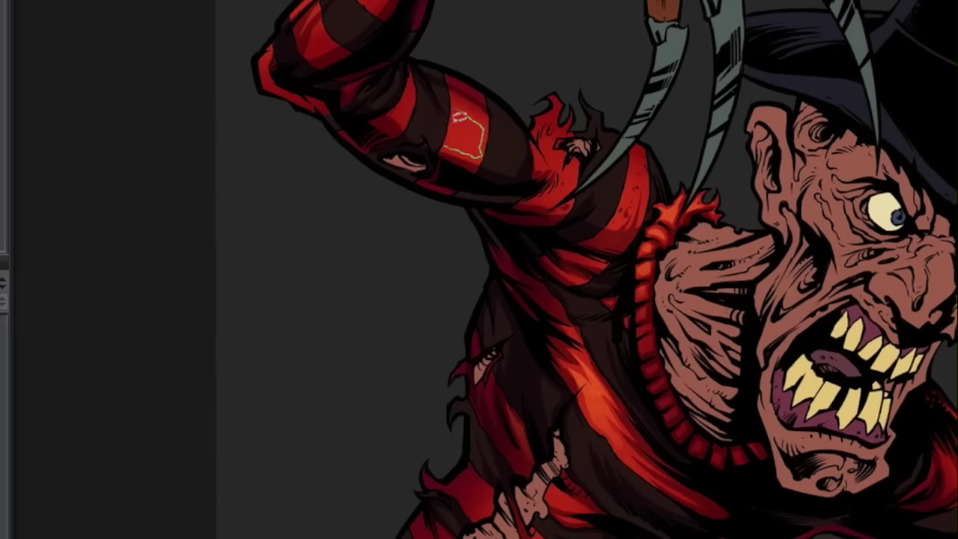
{"action": "left_click_drag", "start_coordinate": [467, 101], "coordinate": [479, 107]}
{"action": "mouse_move", "coordinate": [403, 102]}
{"action": "left_mouse_down"}
{"action": "mouse_move", "coordinate": [419, 98]}
{"action": "mouse_move", "coordinate": [402, 98]}
{"action": "mouse_move", "coordinate": [414, 79]}
{"action": "left_mouse_up"}
{"action": "left_click_drag", "start_coordinate": [357, 79], "coordinate": [367, 70]}
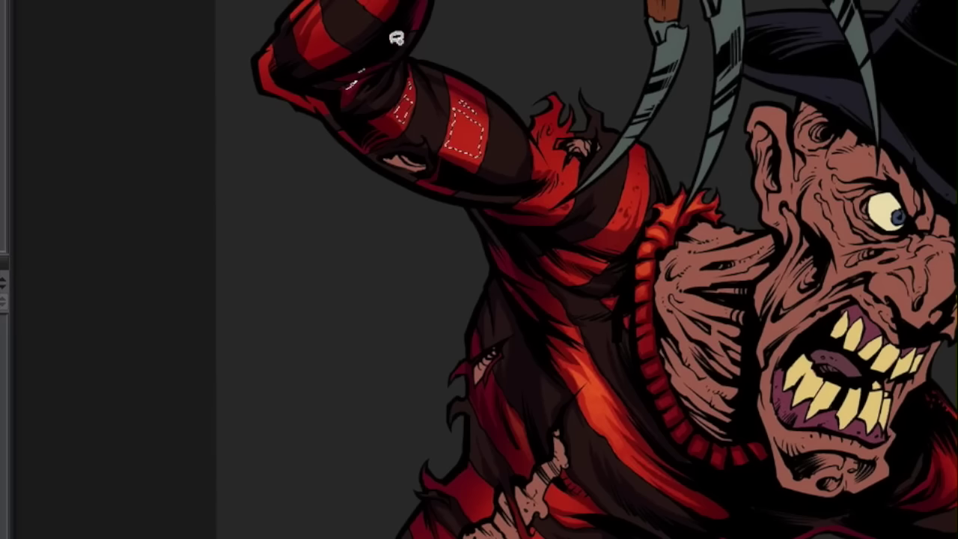
{"action": "left_click_drag", "start_coordinate": [622, 157], "coordinate": [636, 193]}
Hide the selection outline and brush orange highlights into the raised sleeve's selected stripes with a smaller brush.
{"action": "key", "text": "b"}
{"action": "key", "text": "ctrl+h"}
{"action": "mouse_move", "coordinate": [485, 177]}
{"action": "left_mouse_down"}
{"action": "mouse_move", "coordinate": [392, 161]}
{"action": "mouse_move", "coordinate": [473, 180]}
{"action": "left_mouse_up"}
{"action": "key", "text": "bracketleft"}
{"action": "key", "text": "bracketleft"}
{"action": "key", "text": "bracketleft"}
{"action": "left_click_drag", "start_coordinate": [588, 124], "coordinate": [603, 84]}
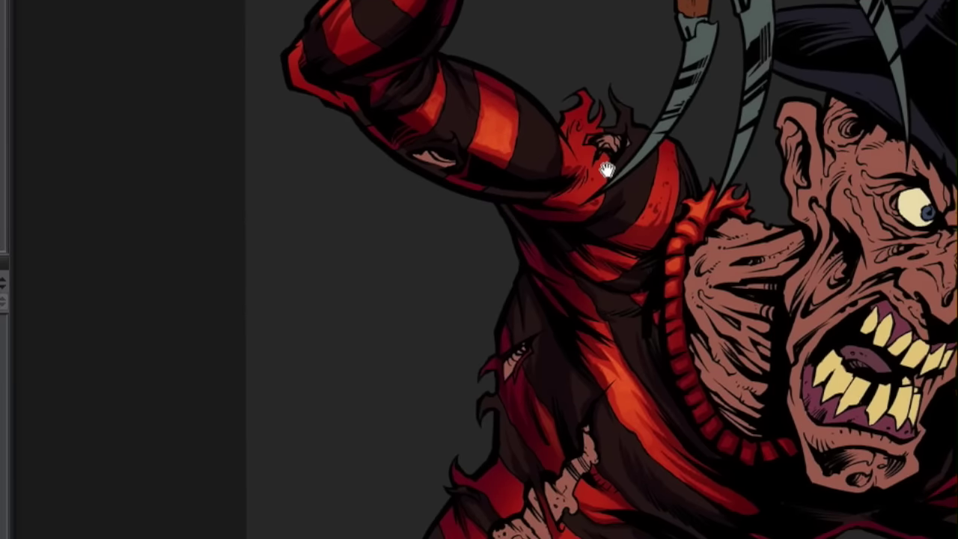
Compare the striped-sweater figure with the other characters in a resized overview window of the whole illustration.
{"action": "left_click_drag", "start_coordinate": [606, 169], "coordinate": [590, 218]}
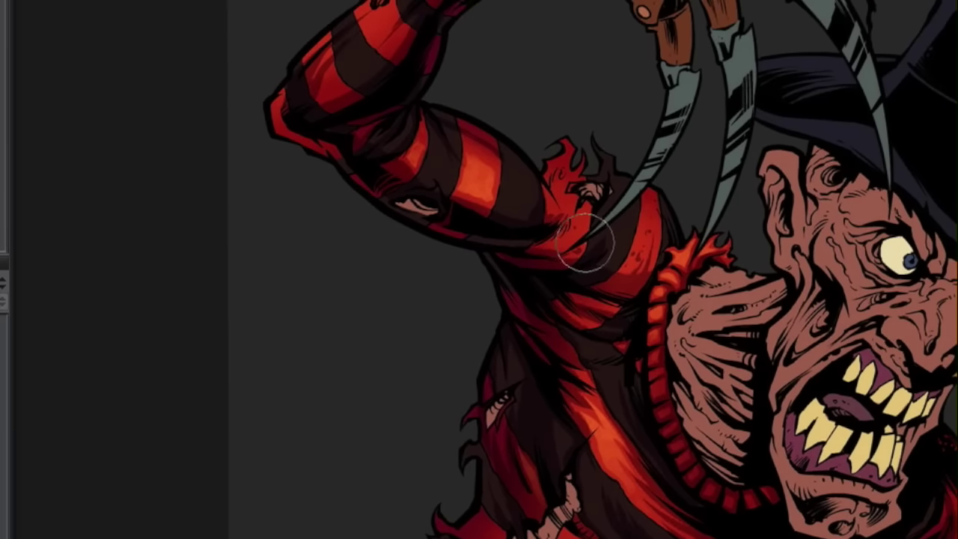
{"action": "key", "text": "ctrl+minus"}
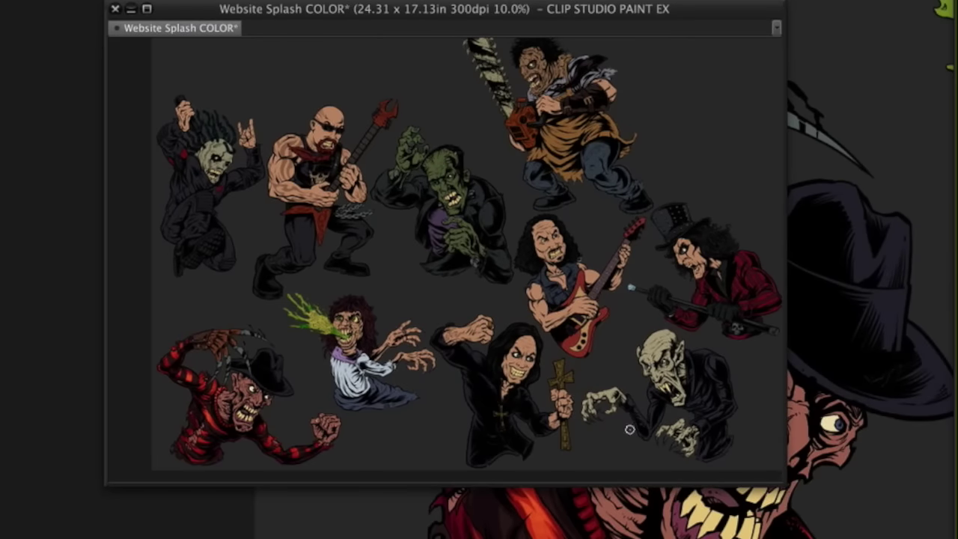
{"action": "left_click_drag", "start_coordinate": [359, 18], "coordinate": [343, 30]}
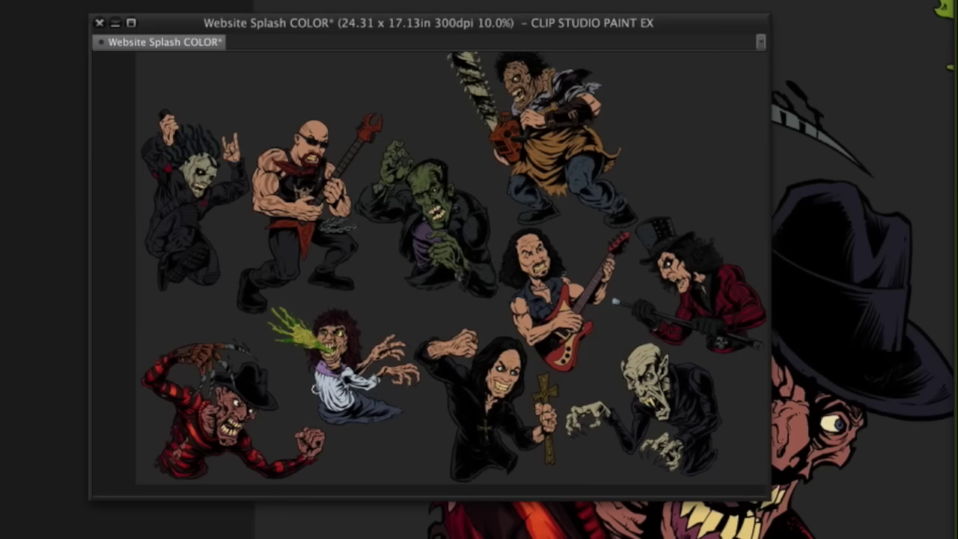
{"action": "left_click_drag", "start_coordinate": [522, 27], "coordinate": [417, 2]}
{"action": "left_click_drag", "start_coordinate": [653, 443], "coordinate": [407, 425]}
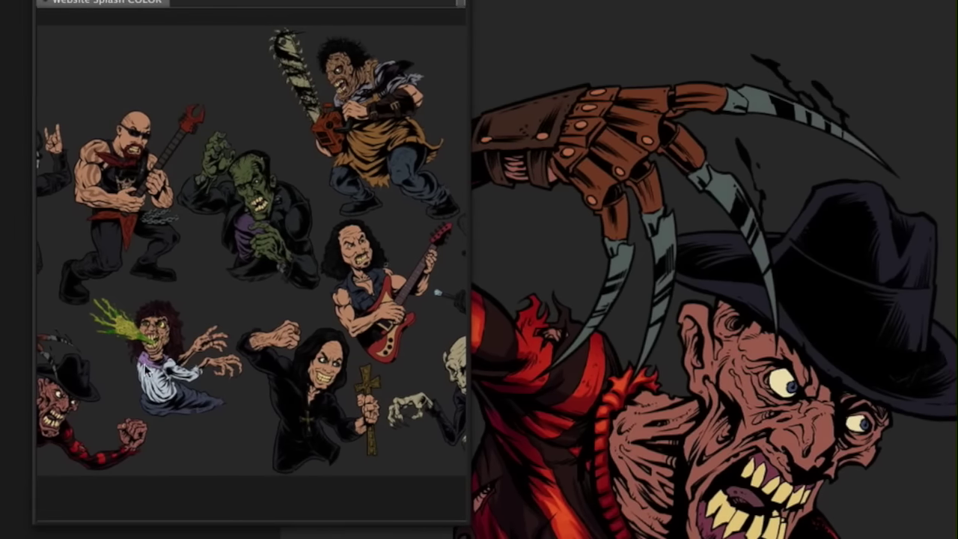
{"action": "left_click_drag", "start_coordinate": [144, 365], "coordinate": [261, 359]}
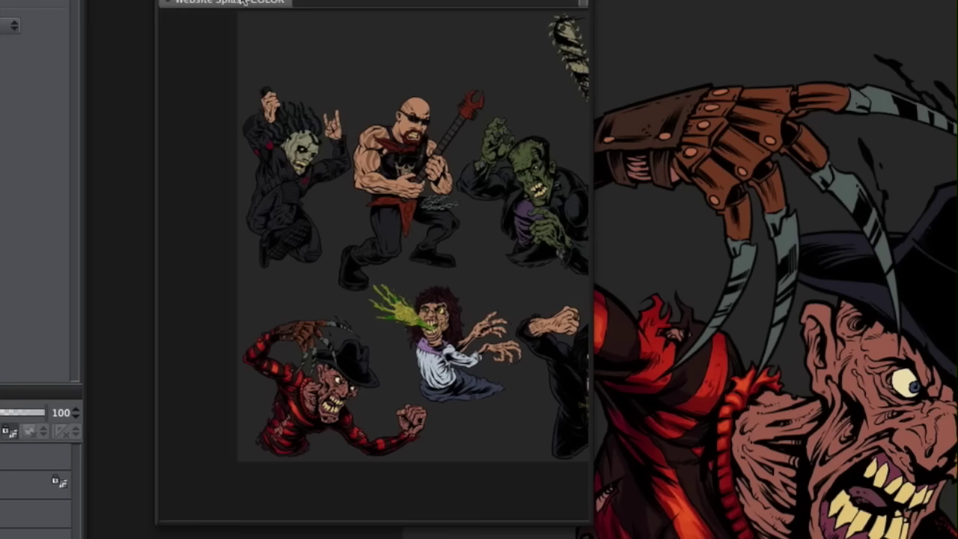
{"action": "left_click_drag", "start_coordinate": [244, 1], "coordinate": [230, 17]}
{"action": "left_click_drag", "start_coordinate": [579, 516], "coordinate": [811, 409]}
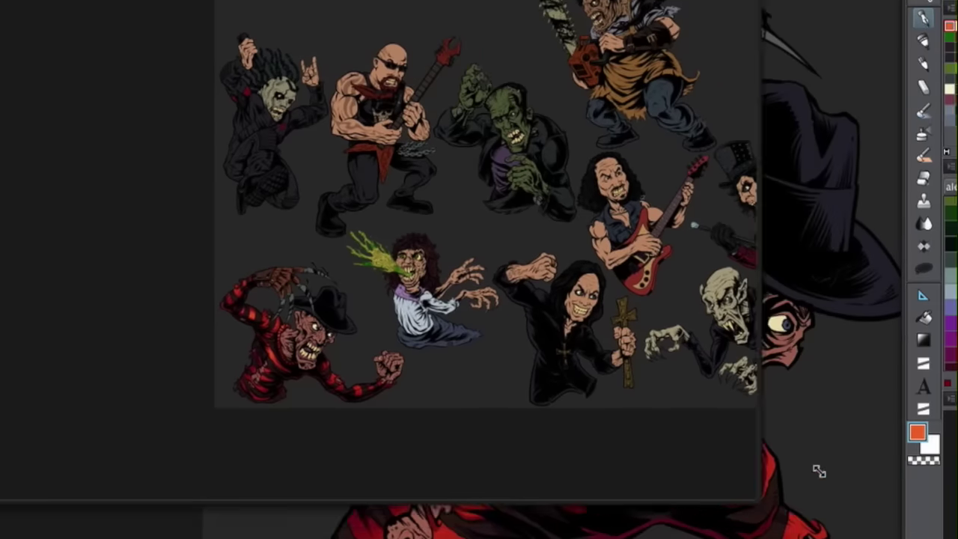
{"action": "left_click_drag", "start_coordinate": [607, 333], "coordinate": [458, 363]}
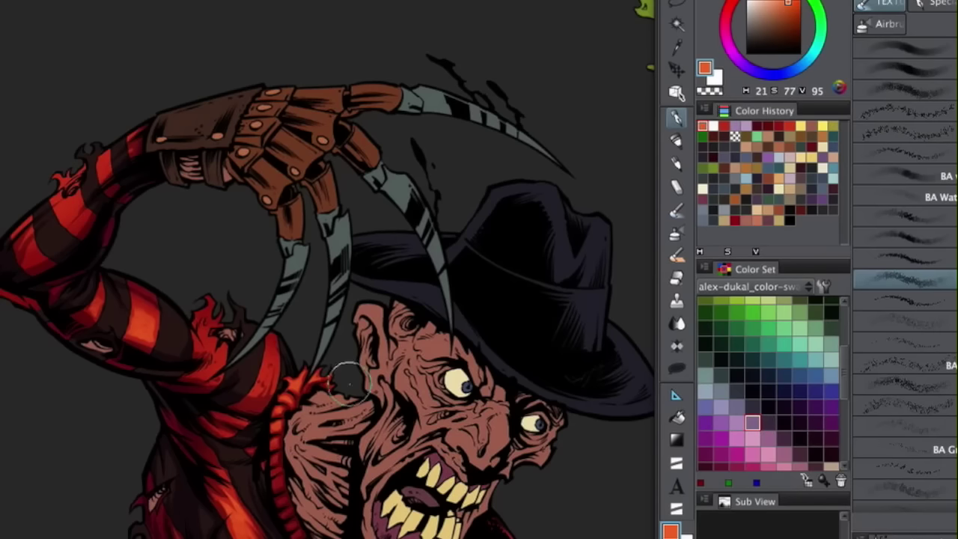
Examine the raised sleeve, clawed glove, hat and neighbouring slime-spewing figure up close.
{"action": "left_click_drag", "start_coordinate": [194, 207], "coordinate": [300, 293]}
{"action": "key", "text": "super+plus"}
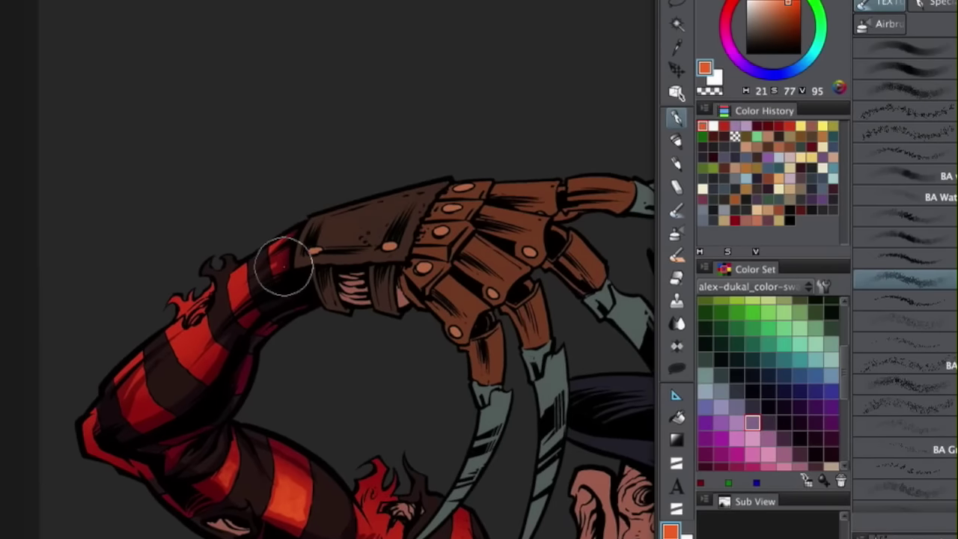
{"action": "key", "text": "m"}
{"action": "left_click_drag", "start_coordinate": [443, 505], "coordinate": [195, 330]}
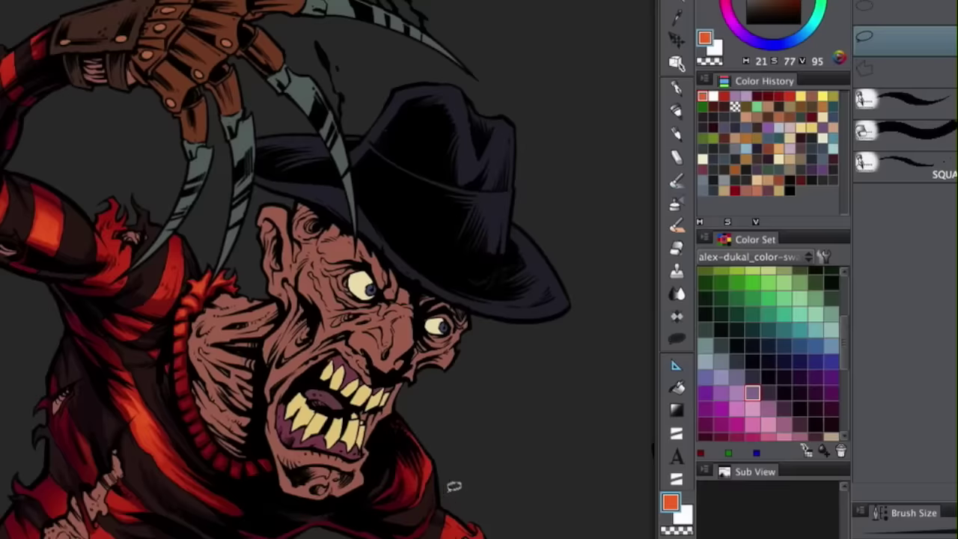
{"action": "scroll", "coordinate": [439, 466], "scroll_direction": "right", "scroll_amount": 5}
{"action": "scroll", "coordinate": [438, 466], "scroll_direction": "up", "scroll_amount": 3}
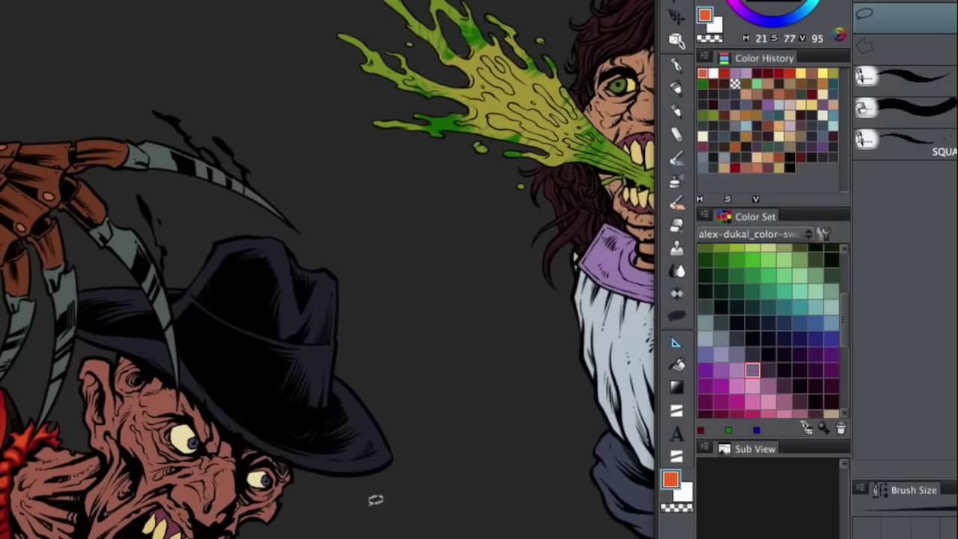
{"action": "scroll", "coordinate": [381, 495], "scroll_direction": "down", "scroll_amount": 2}
{"action": "scroll", "coordinate": [445, 442], "scroll_direction": "right", "scroll_amount": 5}
{"action": "scroll", "coordinate": [445, 442], "scroll_direction": "up", "scroll_amount": 3}
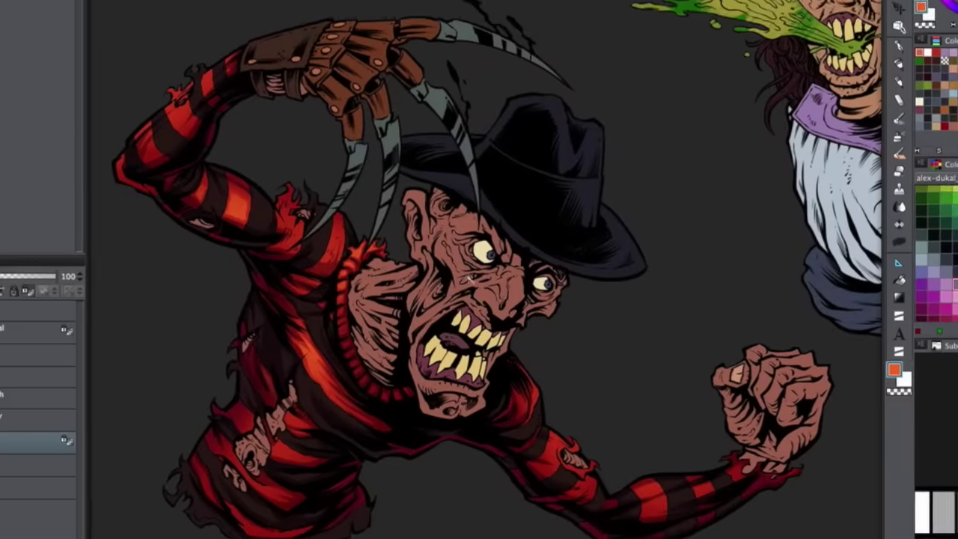
Select the hat-wearing figure's skin areas and shade the face and neck with dark red on the COLORS layer.
{"action": "left_click", "coordinate": [469, 279]}
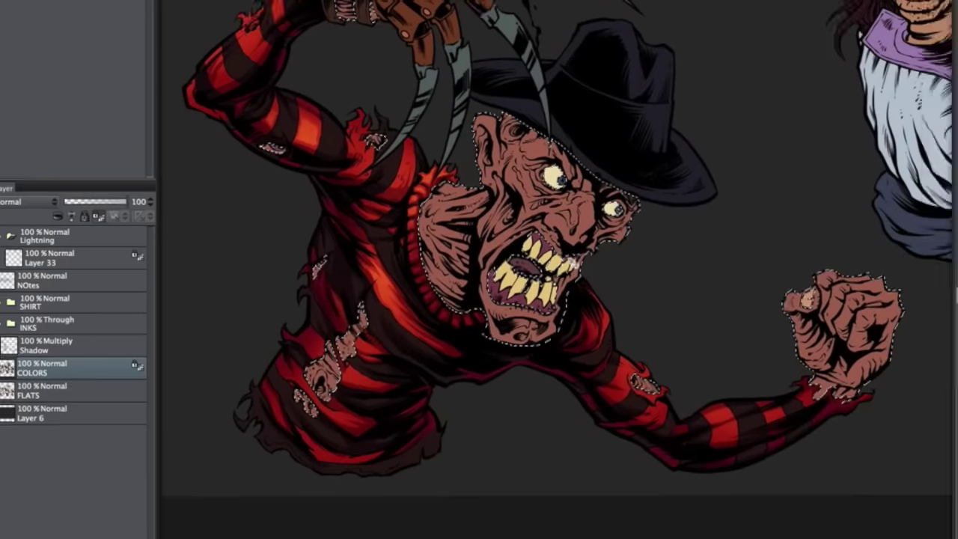
{"action": "key", "text": "ctrl+plus"}
{"action": "key", "text": "b"}
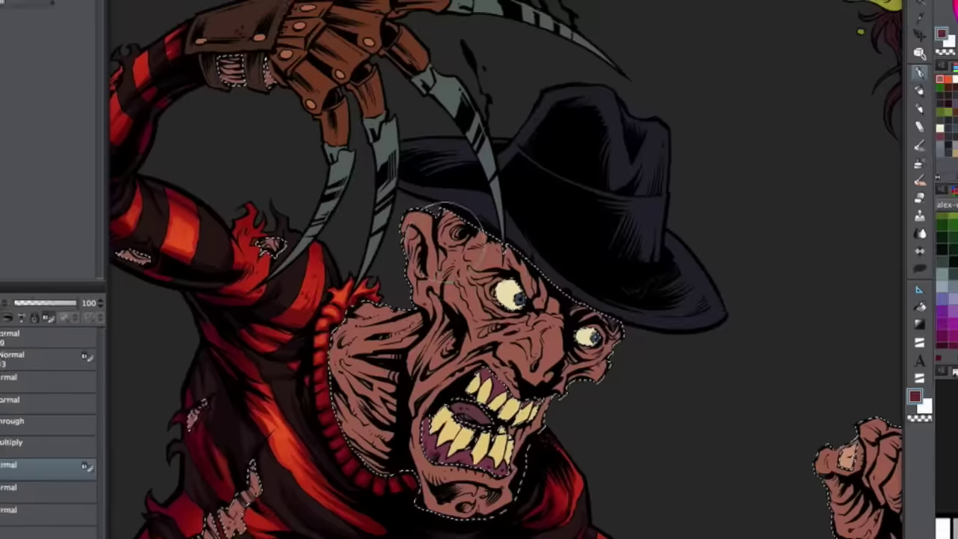
{"action": "key", "text": "ctrl+h"}
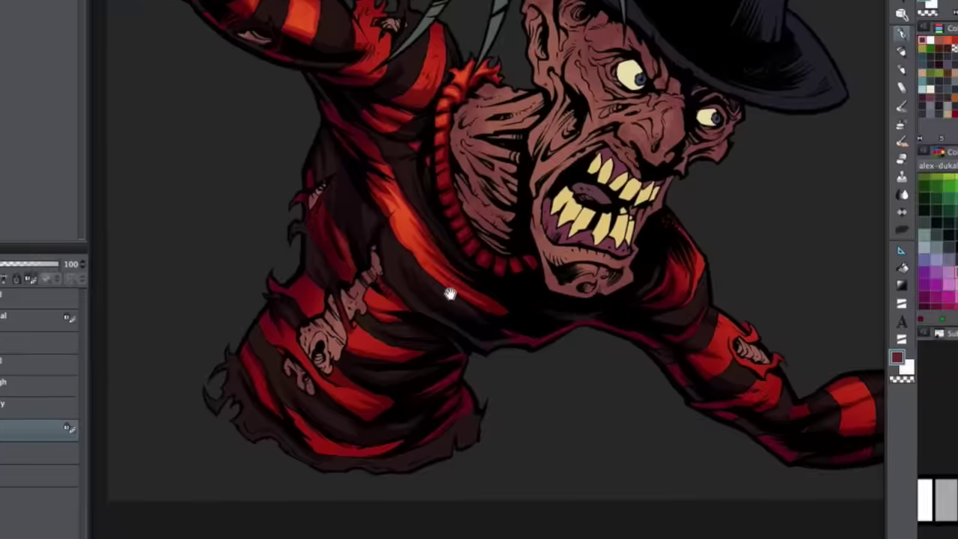
Shade the leather cuff and finger pieces of the clawed glove on the Shadow layer.
{"action": "left_click_drag", "start_coordinate": [450, 294], "coordinate": [172, 345]}
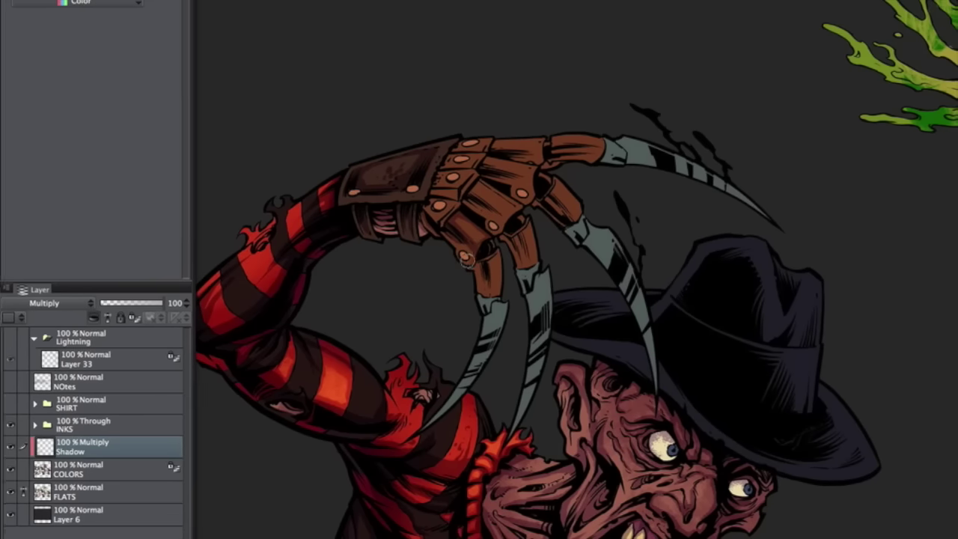
{"action": "left_click_drag", "start_coordinate": [475, 259], "coordinate": [475, 194]}
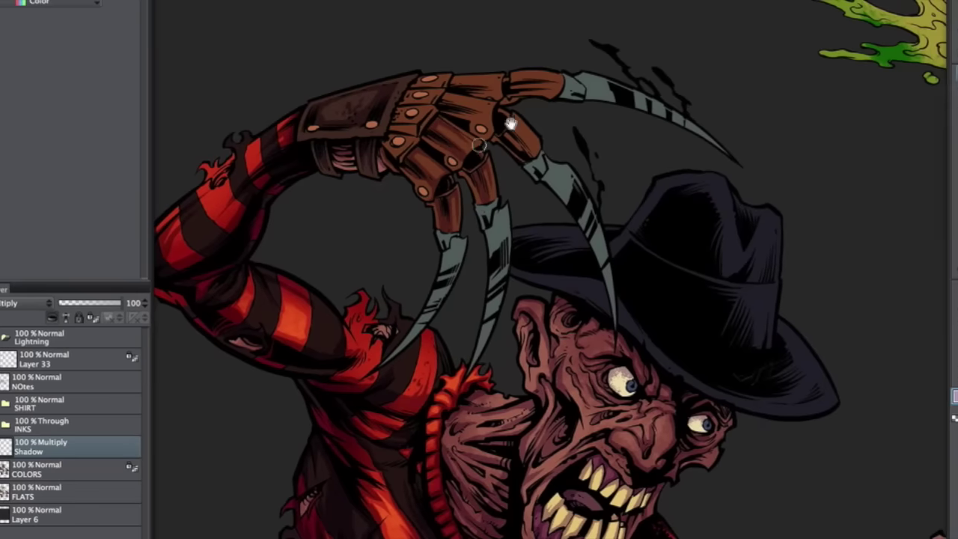
{"action": "left_click_drag", "start_coordinate": [537, 124], "coordinate": [502, 186]}
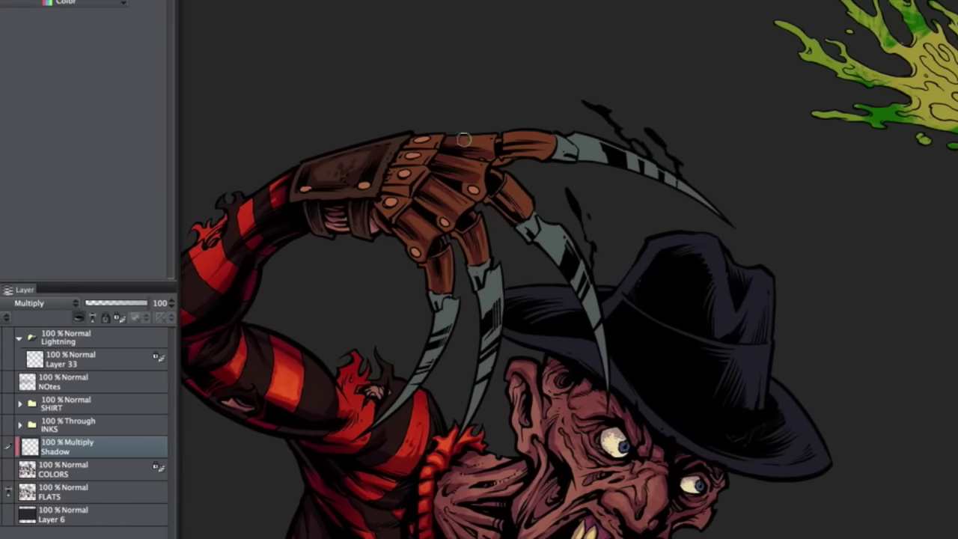
{"action": "left_click_drag", "start_coordinate": [539, 180], "coordinate": [637, 154]}
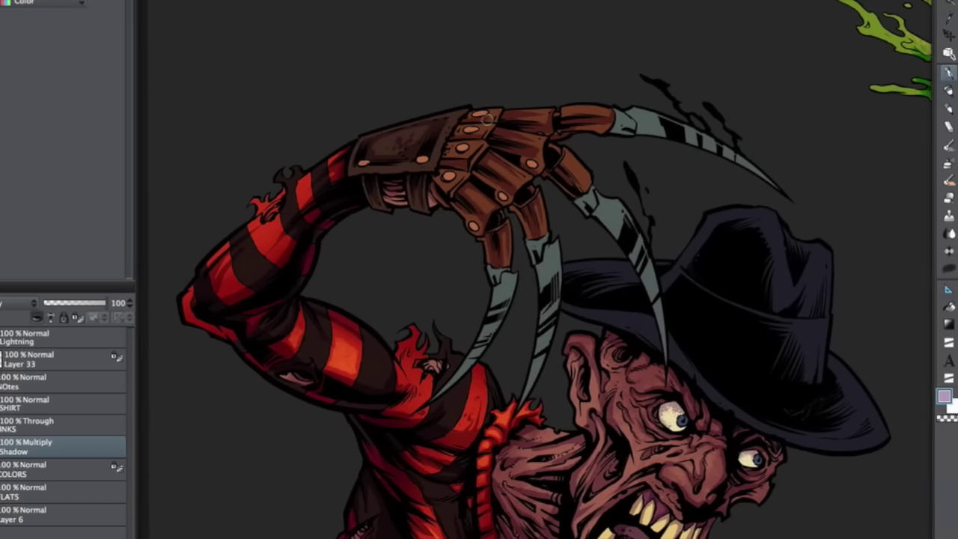
Select the clawed glove's metal blades and shade them with pale purple on the Shadow layer.
{"action": "left_click_drag", "start_coordinate": [634, 369], "coordinate": [635, 317]}
{"action": "key", "text": "w"}
{"action": "left_click", "coordinate": [615, 176]}
{"action": "key", "text": "super+h"}
{"action": "key", "text": "p"}
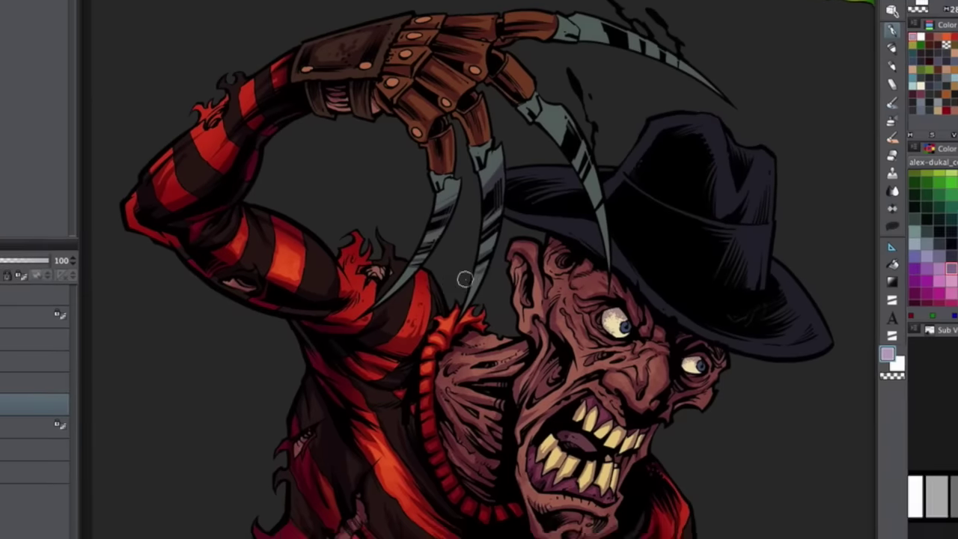
{"action": "left_click_drag", "start_coordinate": [465, 279], "coordinate": [433, 311]}
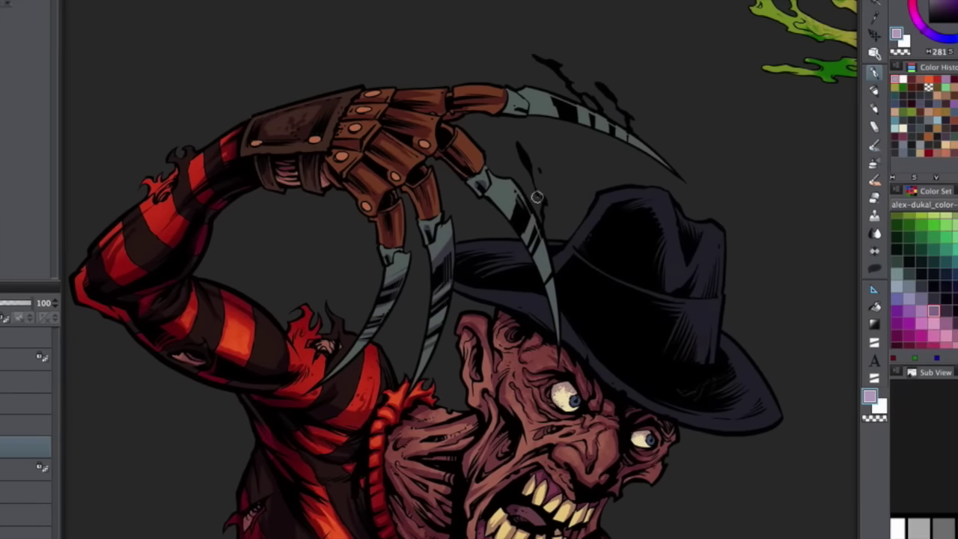
{"action": "left_click_drag", "start_coordinate": [518, 225], "coordinate": [540, 260]}
{"action": "left_click_drag", "start_coordinate": [649, 202], "coordinate": [604, 254]}
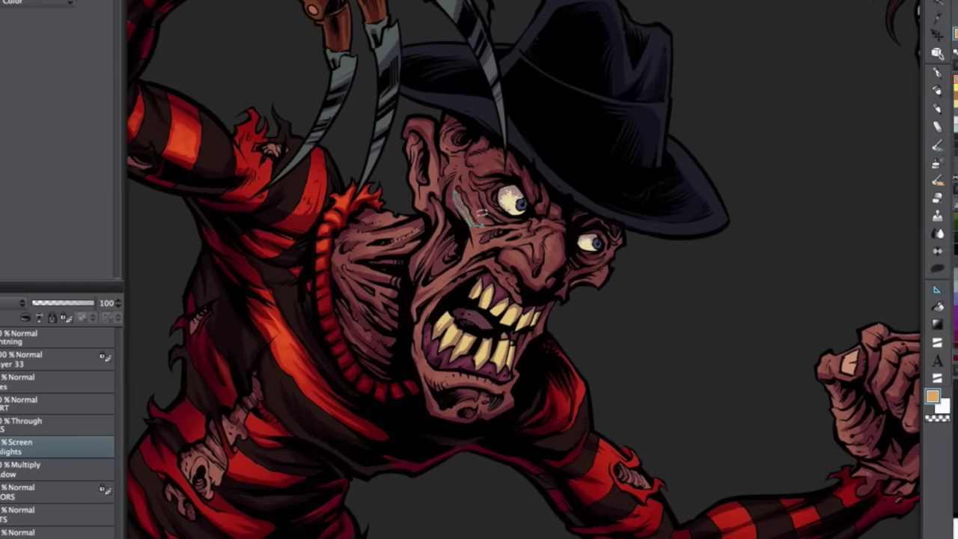
Outline highlight shapes around the hat-wearing figure's cheek and nose and fill them with tan on the highlights layer.
{"action": "left_click_drag", "start_coordinate": [483, 212], "coordinate": [458, 196]}
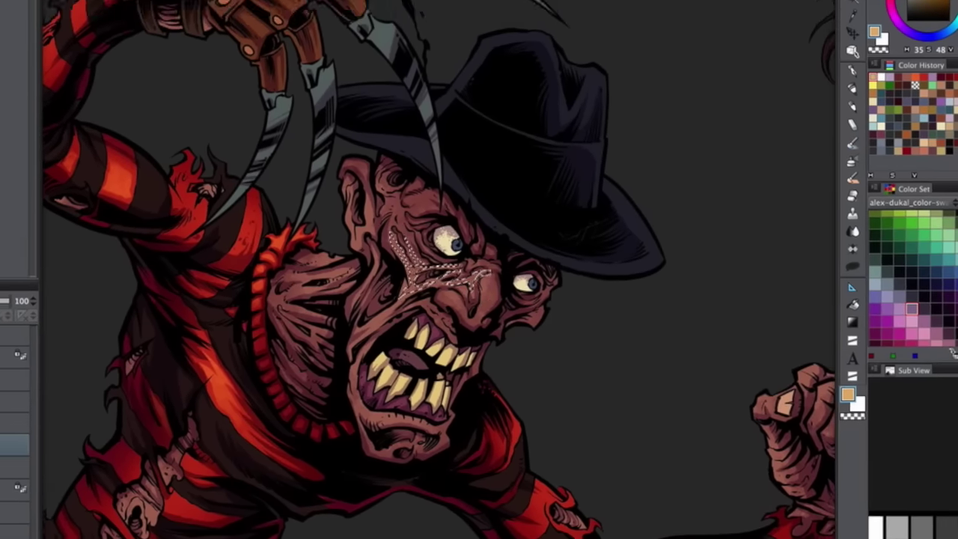
{"action": "left_click", "coordinate": [852, 70]}
{"action": "left_click", "coordinate": [810, 4]}
{"action": "left_click", "coordinate": [853, 150]}
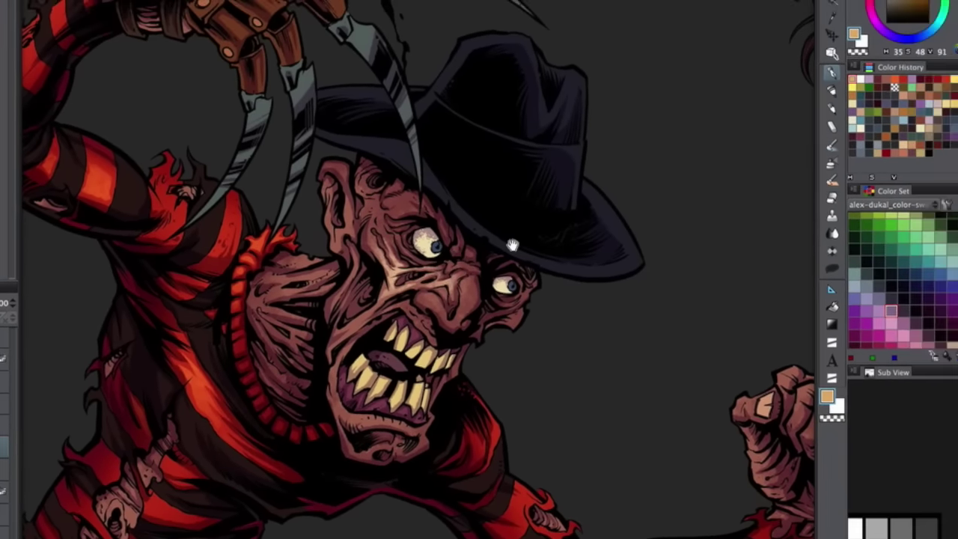
Extend the tan highlights over the figure's forehead, ear, jaw, chin and neck on the highlights layer.
{"action": "left_click_drag", "start_coordinate": [513, 245], "coordinate": [555, 215]}
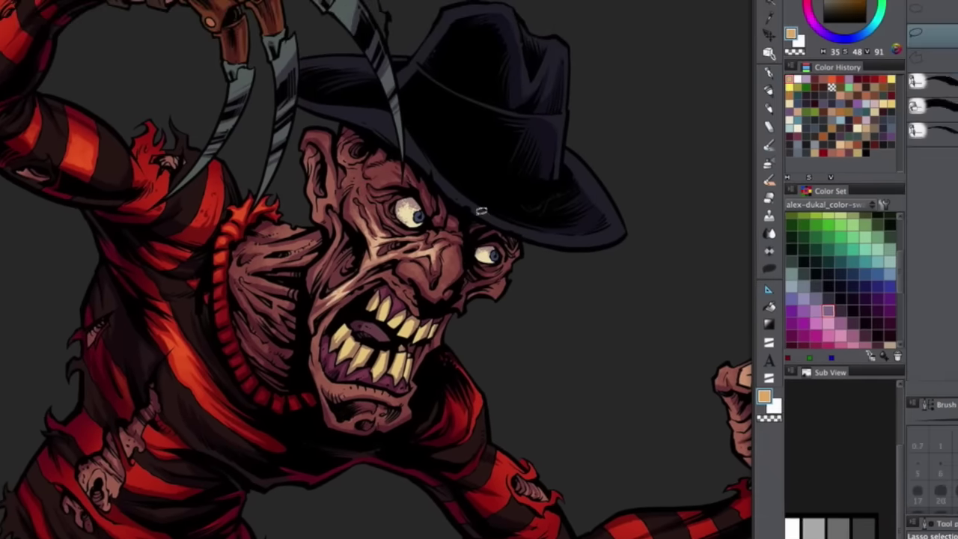
{"action": "left_click_drag", "start_coordinate": [508, 239], "coordinate": [503, 198]}
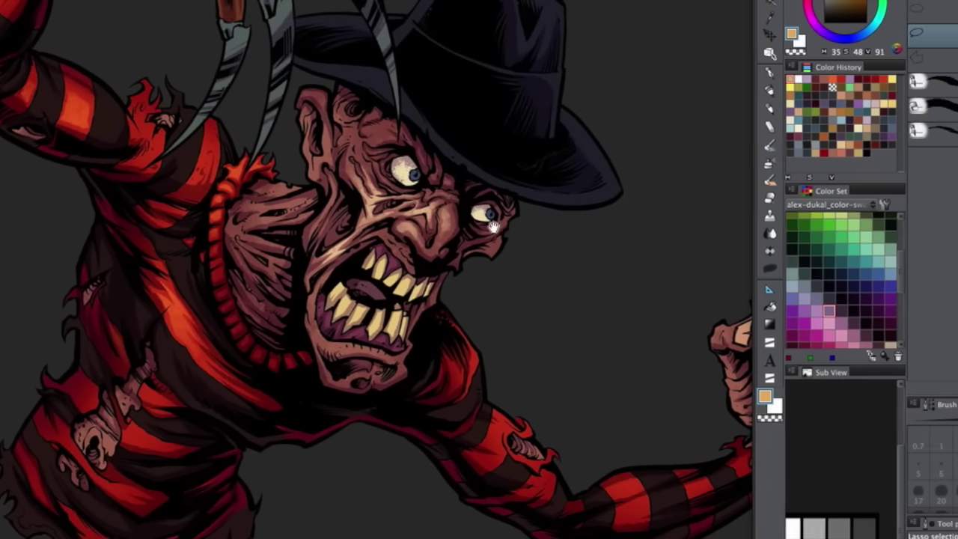
{"action": "left_click_drag", "start_coordinate": [421, 124], "coordinate": [423, 178]}
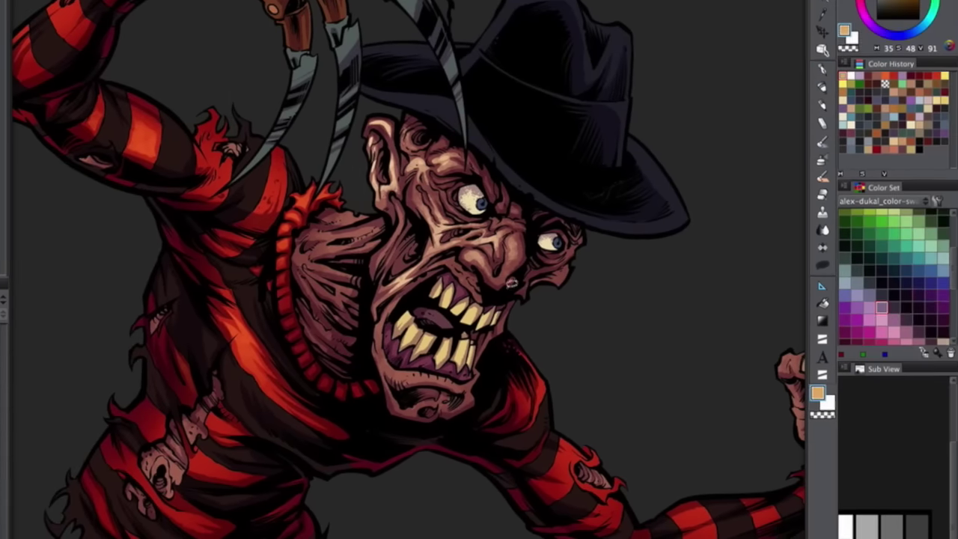
{"action": "left_click_drag", "start_coordinate": [511, 283], "coordinate": [540, 265]}
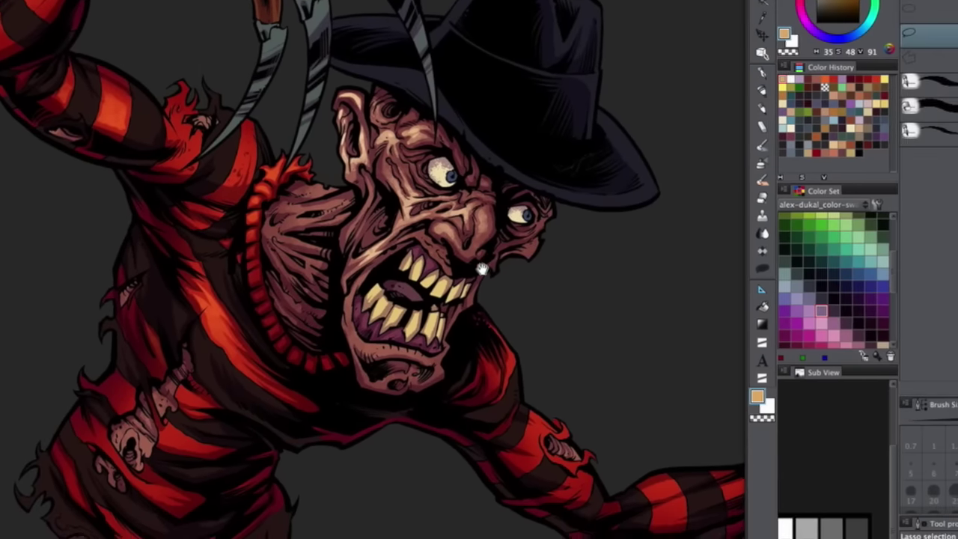
{"action": "left_click_drag", "start_coordinate": [626, 241], "coordinate": [433, 134]}
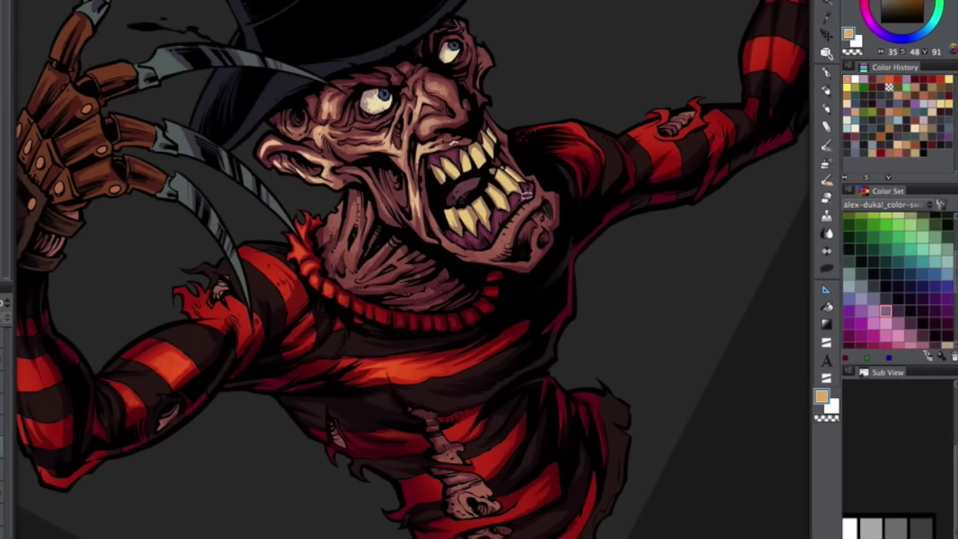
{"action": "left_click_drag", "start_coordinate": [505, 37], "coordinate": [446, 57]}
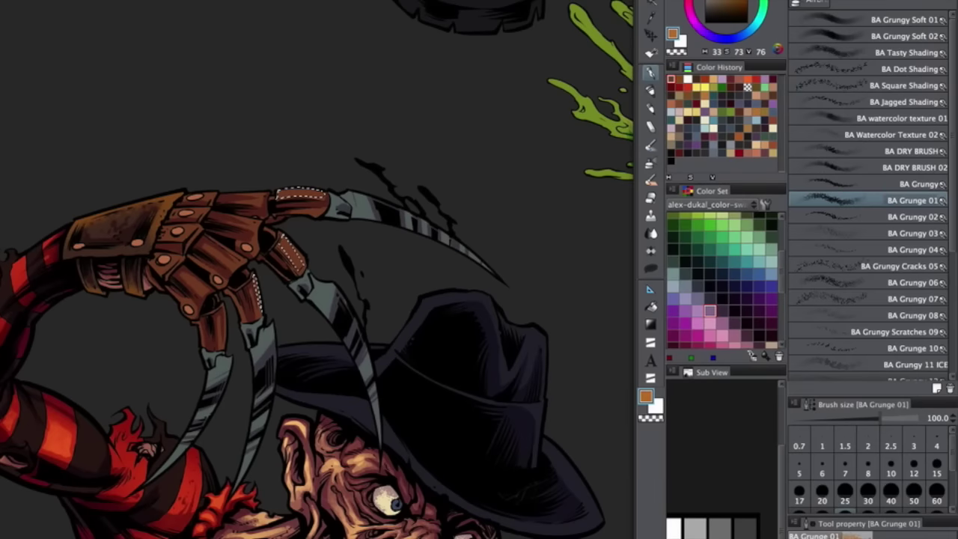
Outline highlight shapes on the glove's finger and knuckle pieces and fill them with orange-brown.
{"action": "left_click_drag", "start_coordinate": [468, 194], "coordinate": [481, 191]}
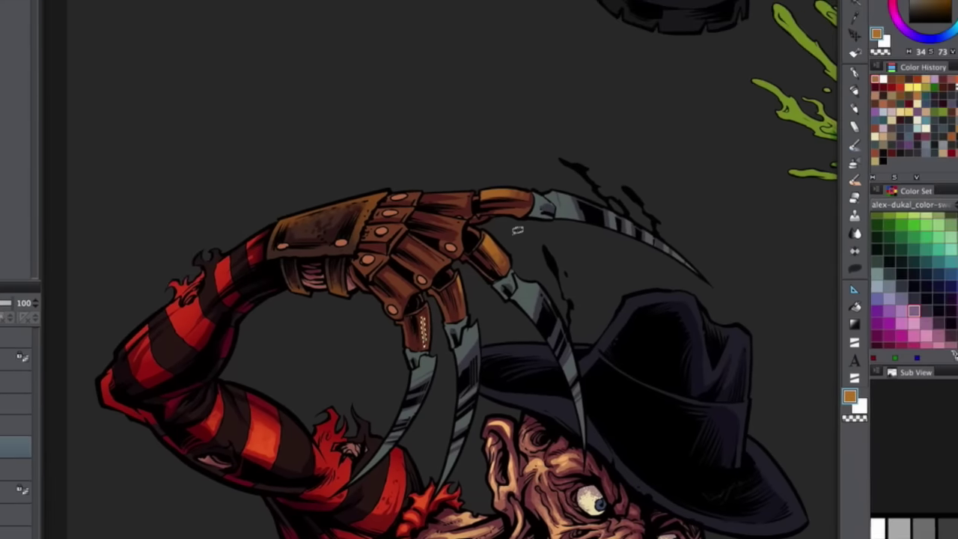
{"action": "key", "text": "alt+BackSpace"}
{"action": "mouse_move", "coordinate": [517, 230]}
{"action": "left_mouse_down"}
{"action": "mouse_move", "coordinate": [378, 179]}
{"action": "mouse_move", "coordinate": [404, 86]}
{"action": "left_mouse_up"}
{"action": "left_click_drag", "start_coordinate": [398, 230], "coordinate": [408, 250]}
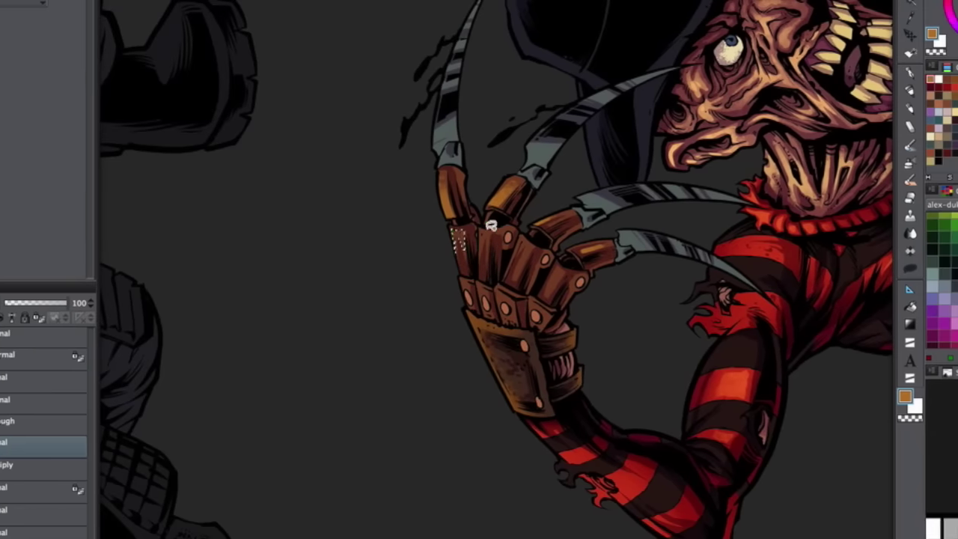
{"action": "mouse_move", "coordinate": [491, 225]}
{"action": "left_mouse_down"}
{"action": "mouse_move", "coordinate": [497, 231]}
{"action": "mouse_move", "coordinate": [484, 233]}
{"action": "mouse_move", "coordinate": [524, 254]}
{"action": "mouse_move", "coordinate": [518, 244]}
{"action": "mouse_move", "coordinate": [478, 283]}
{"action": "left_mouse_up"}
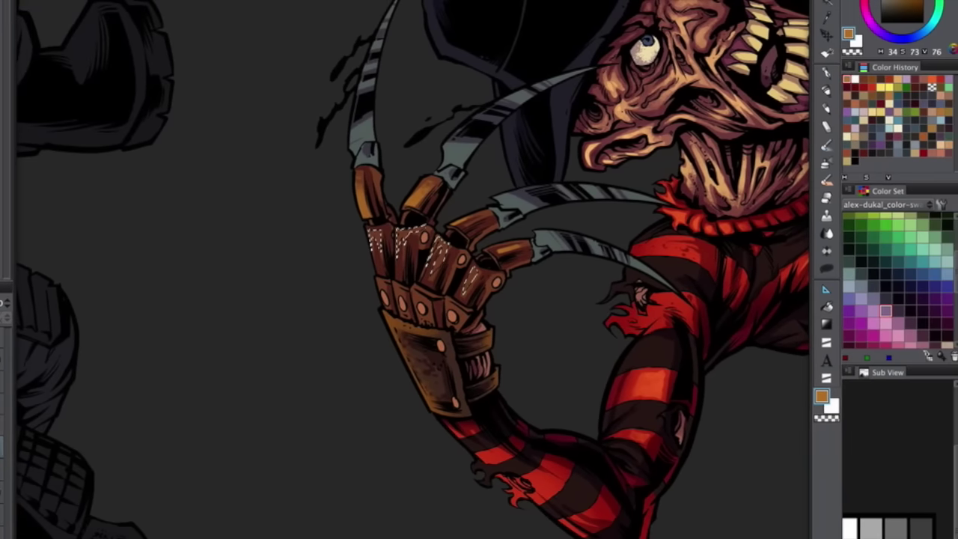
{"action": "key", "text": "alt+BackSpace"}
{"action": "key", "text": "ctrl+d"}
{"action": "key", "text": "p"}
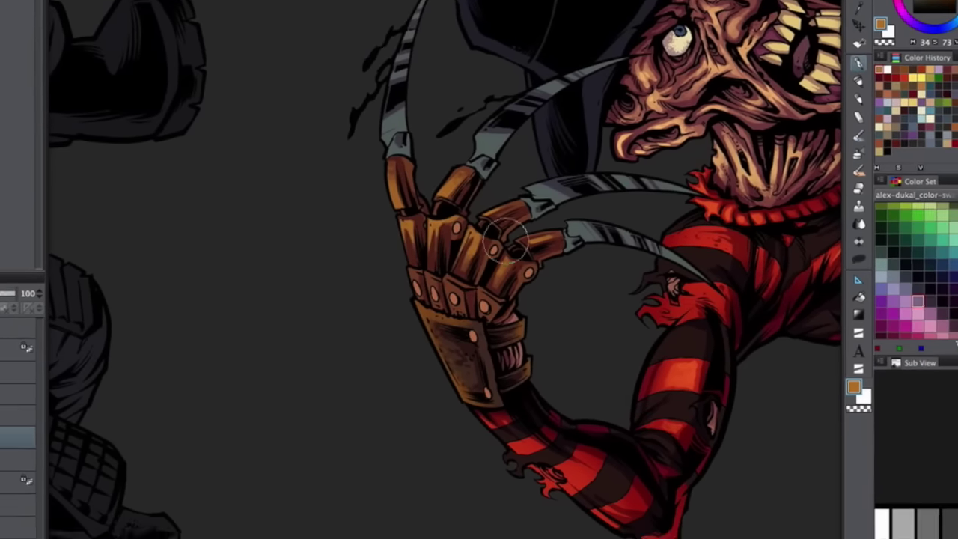
Outline reflective highlight strips across the glove's two longest outer blades with lasso selections.
{"action": "key", "text": "ctrl+at"}
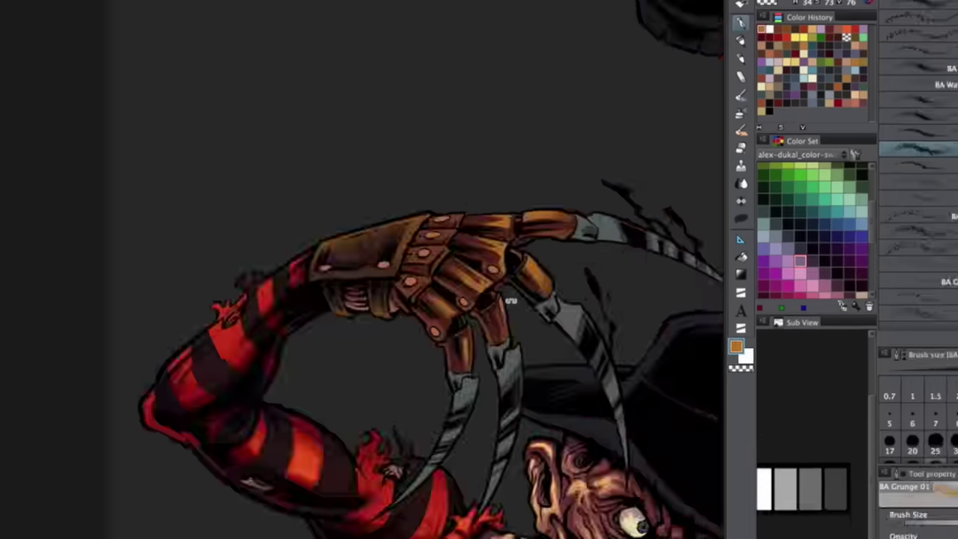
{"action": "scroll", "coordinate": [598, 334], "scroll_direction": "down", "scroll_amount": 2}
{"action": "scroll", "coordinate": [575, 336], "scroll_direction": "down", "scroll_amount": 1}
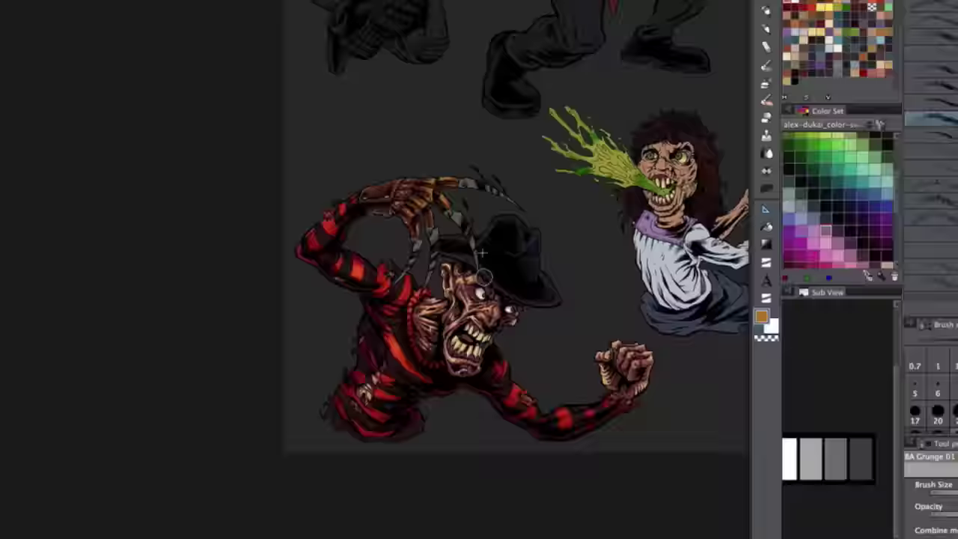
{"action": "scroll", "coordinate": [482, 252], "scroll_direction": "up", "scroll_amount": 4}
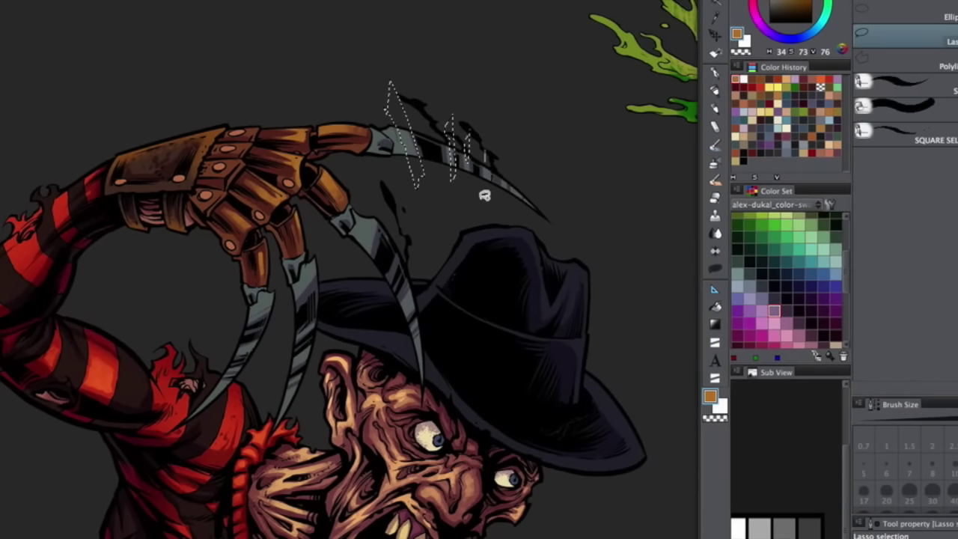
{"action": "left_click_drag", "start_coordinate": [484, 195], "coordinate": [494, 137]}
{"action": "mouse_move", "coordinate": [508, 163]}
{"action": "left_mouse_down"}
{"action": "mouse_move", "coordinate": [505, 190]}
{"action": "mouse_move", "coordinate": [514, 196]}
{"action": "left_mouse_up"}
{"action": "mouse_move", "coordinate": [380, 183]}
{"action": "left_mouse_down"}
{"action": "mouse_move", "coordinate": [366, 264]}
{"action": "mouse_move", "coordinate": [359, 199]}
{"action": "left_mouse_up"}
{"action": "mouse_move", "coordinate": [421, 273]}
{"action": "left_mouse_down"}
{"action": "mouse_move", "coordinate": [397, 314]}
{"action": "mouse_move", "coordinate": [436, 282]}
{"action": "left_mouse_up"}
{"action": "left_click_drag", "start_coordinate": [431, 330], "coordinate": [412, 355]}
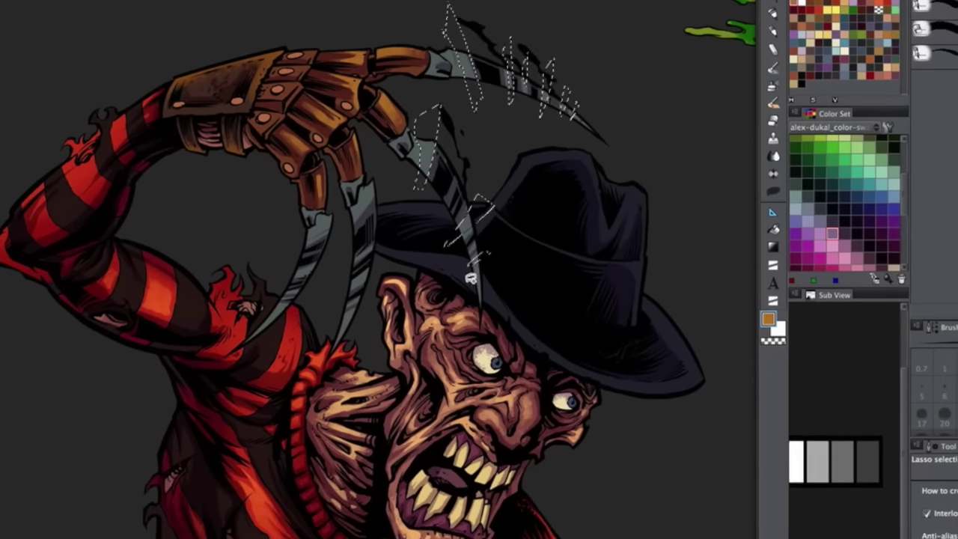
{"action": "left_click_drag", "start_coordinate": [487, 274], "coordinate": [476, 313]}
Add highlight strips across the remaining two blades to the selection and paint the strips light teal with BA Grungy Soft 01.
{"action": "left_click_drag", "start_coordinate": [383, 162], "coordinate": [394, 176]}
{"action": "left_click_drag", "start_coordinate": [387, 237], "coordinate": [369, 280]}
{"action": "left_click_drag", "start_coordinate": [344, 315], "coordinate": [370, 303]}
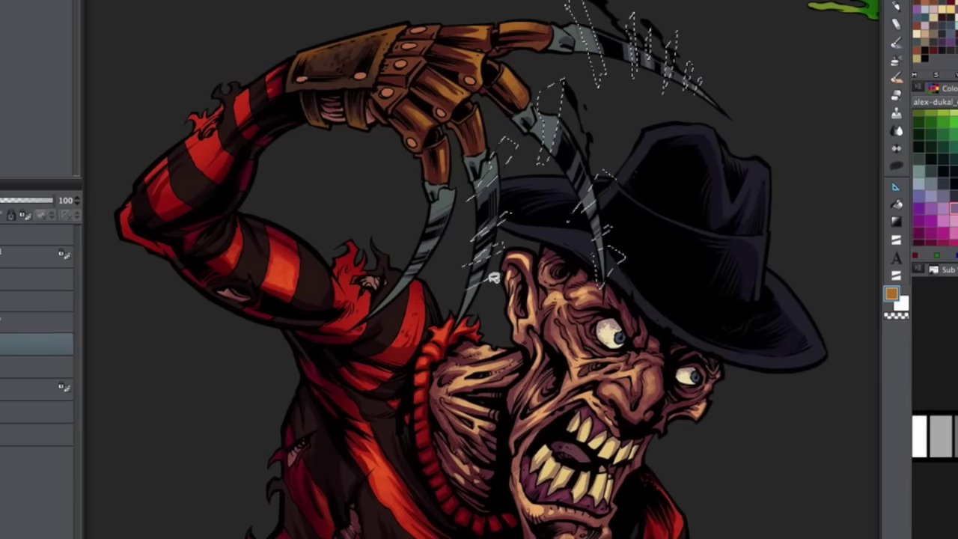
{"action": "left_click_drag", "start_coordinate": [494, 278], "coordinate": [462, 295]}
{"action": "mouse_move", "coordinate": [417, 218]}
{"action": "left_mouse_down"}
{"action": "mouse_move", "coordinate": [448, 207]}
{"action": "mouse_move", "coordinate": [420, 219]}
{"action": "left_mouse_up"}
{"action": "mouse_move", "coordinate": [450, 239]}
{"action": "left_mouse_down"}
{"action": "mouse_move", "coordinate": [414, 264]}
{"action": "mouse_move", "coordinate": [432, 267]}
{"action": "left_mouse_up"}
{"action": "left_click_drag", "start_coordinate": [392, 307], "coordinate": [367, 334]}
{"action": "left_click_drag", "start_coordinate": [589, 148], "coordinate": [578, 186]}
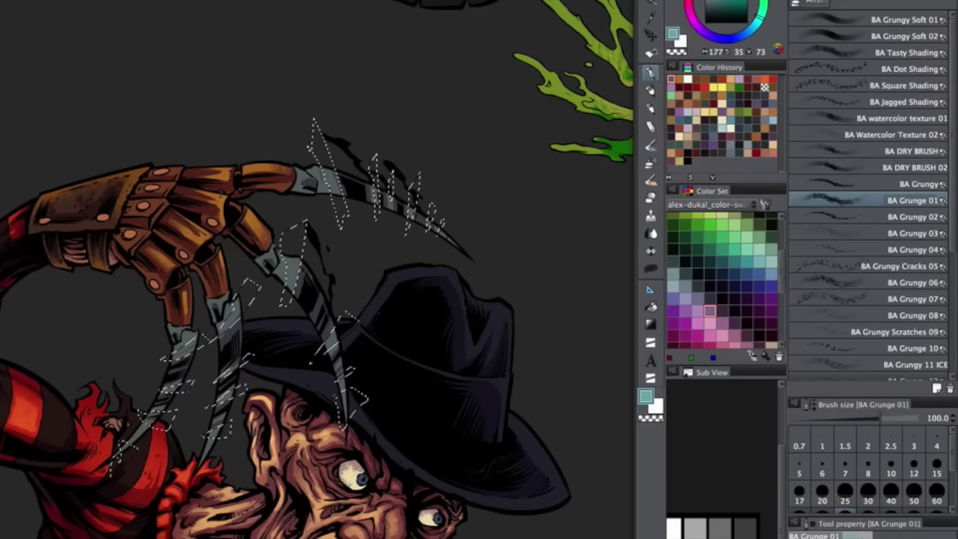
{"action": "left_click", "coordinate": [868, 19]}
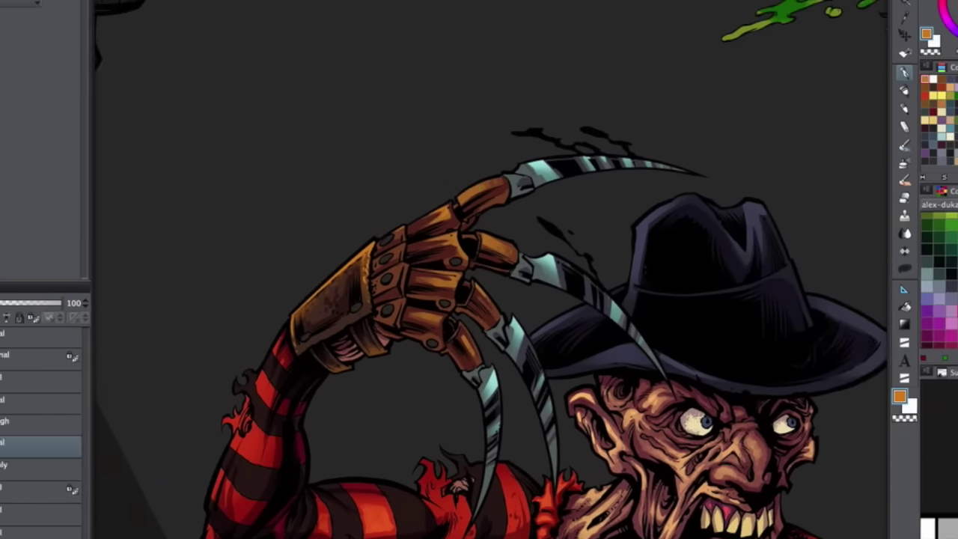
Draw light orange edge highlights on the glove's leather cuff and finger pieces on the highlights layer.
{"action": "left_click", "coordinate": [756, 150]}
{"action": "left_click_drag", "start_coordinate": [508, 180], "coordinate": [329, 232]}
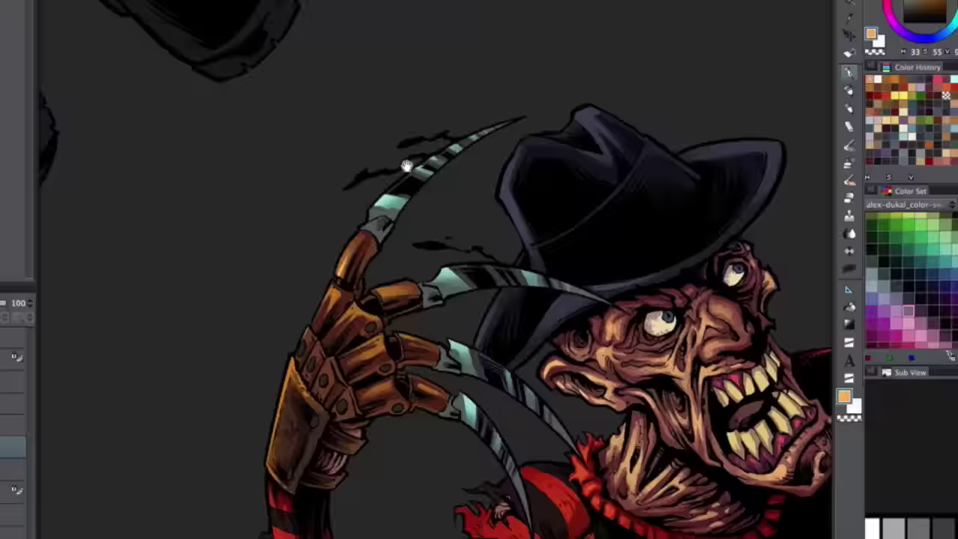
{"action": "left_click_drag", "start_coordinate": [461, 287], "coordinate": [491, 177]}
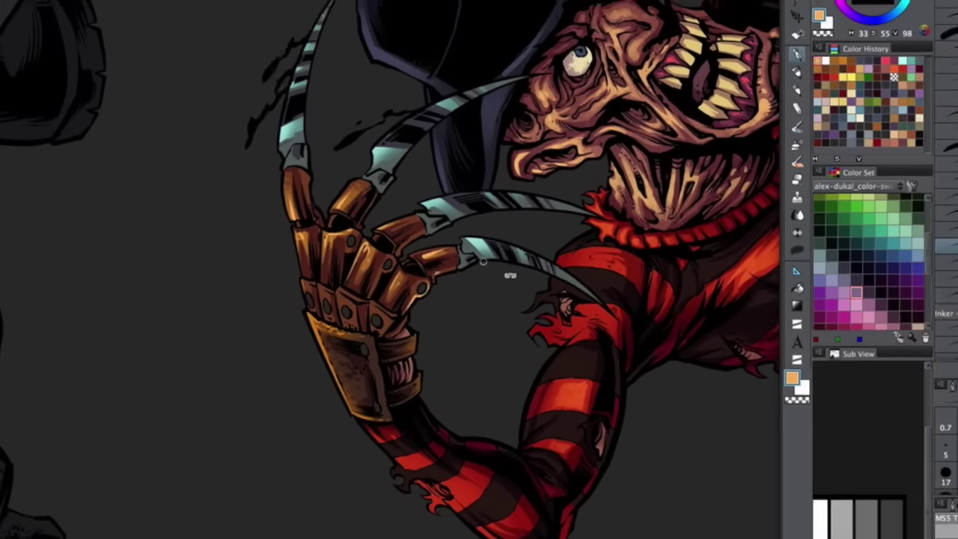
{"action": "left_click_drag", "start_coordinate": [557, 245], "coordinate": [357, 228]}
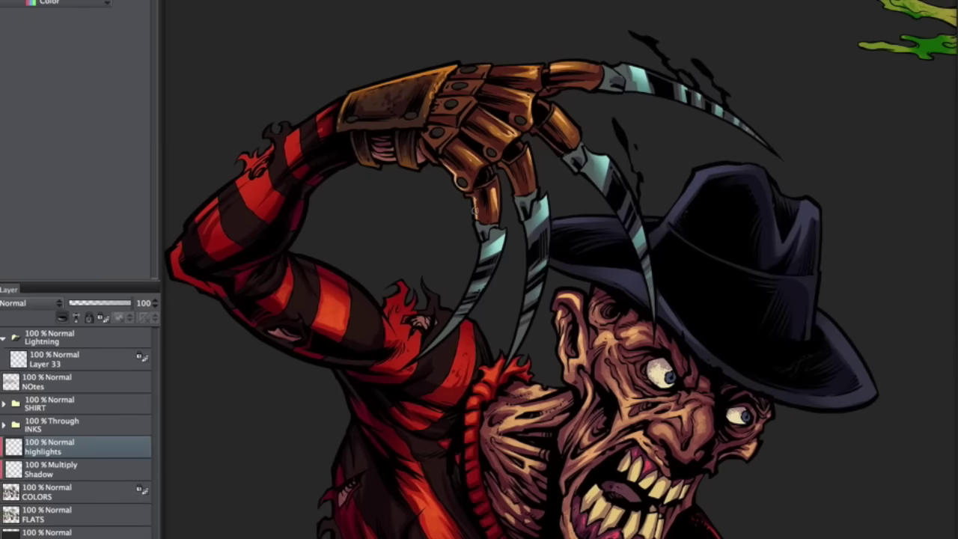